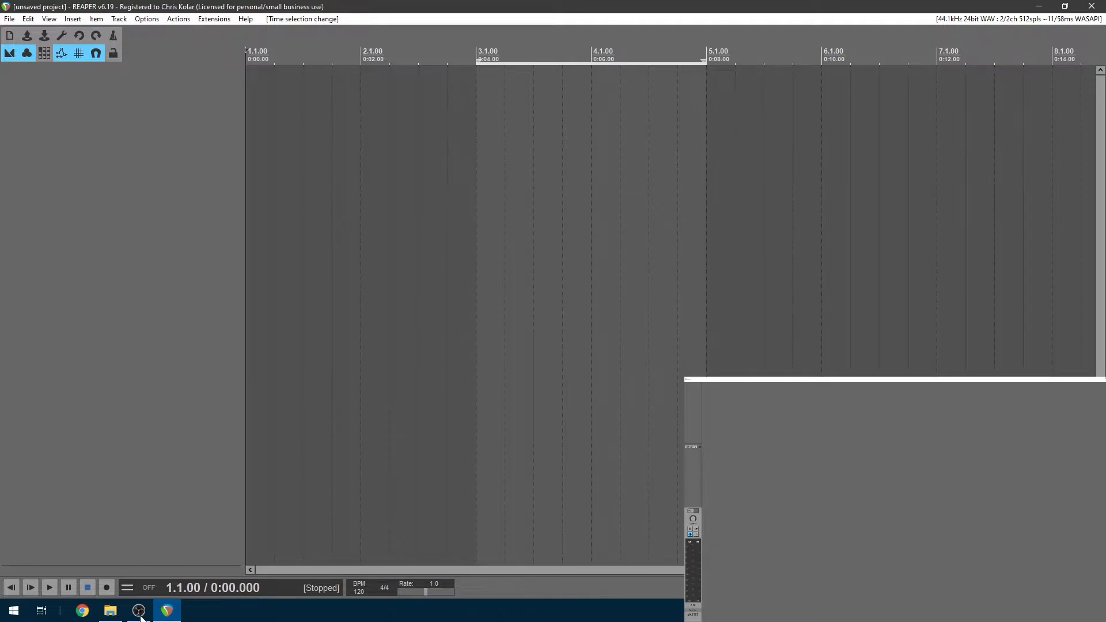
Look through the Plugins folder in File Explorer
click(110, 610)
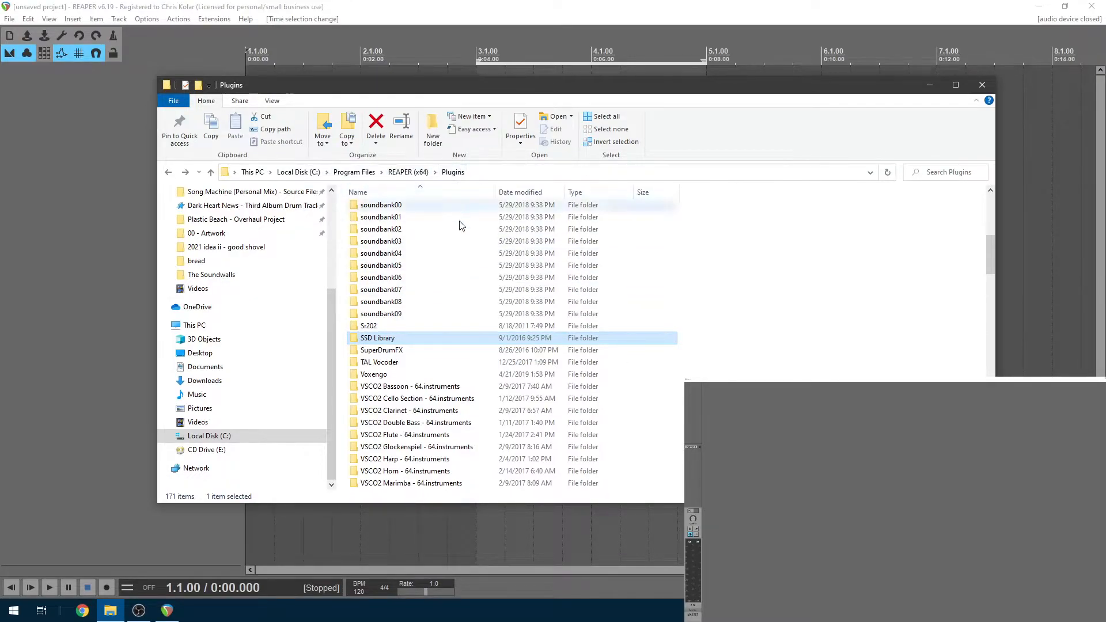
scroll(438, 227, up, 3)
scroll(438, 235, down, 10)
scroll(470, 369, up, 8)
scroll(469, 368, up, 4)
scroll(469, 303, down, 8)
scroll(455, 345, up, 8)
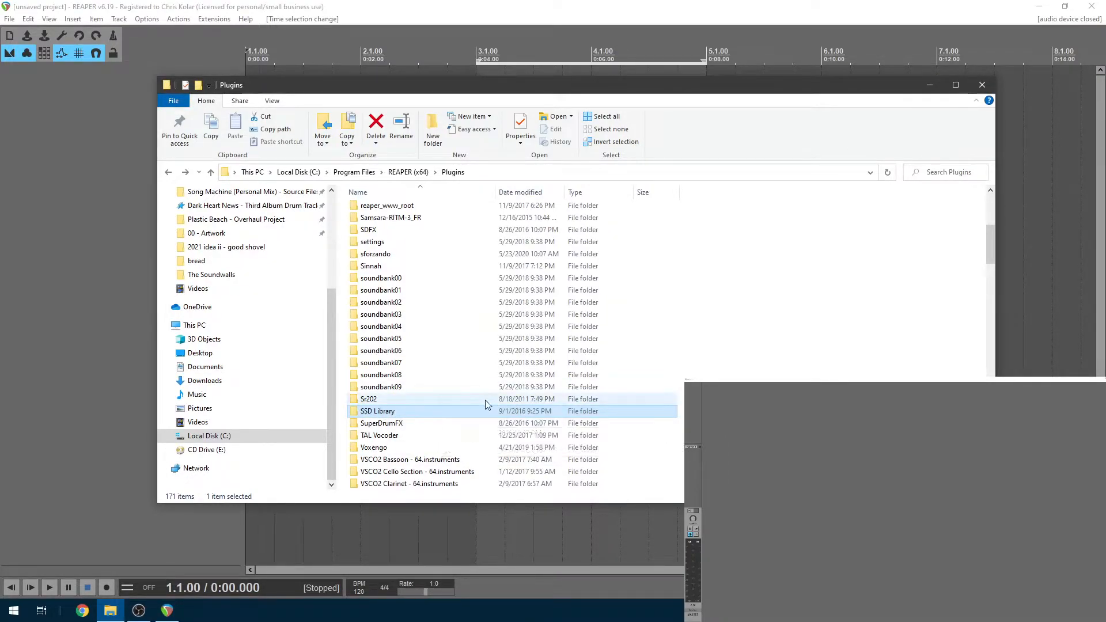
Back in REAPER, open Preferences at Plug-ins > VST and inspect the VST search paths
click(327, 5)
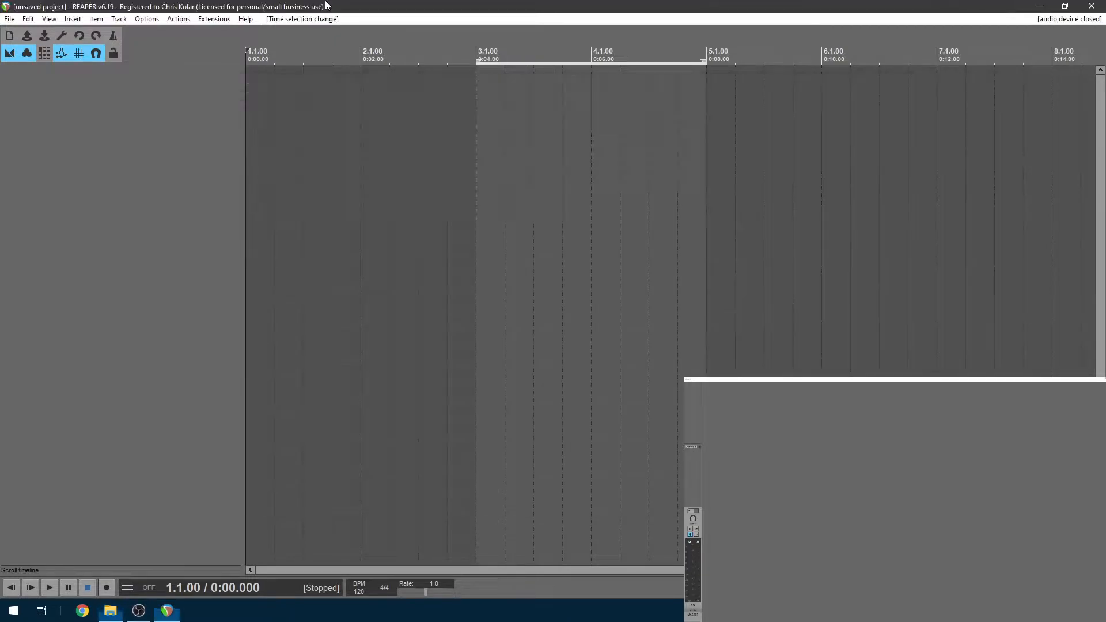
click(150, 19)
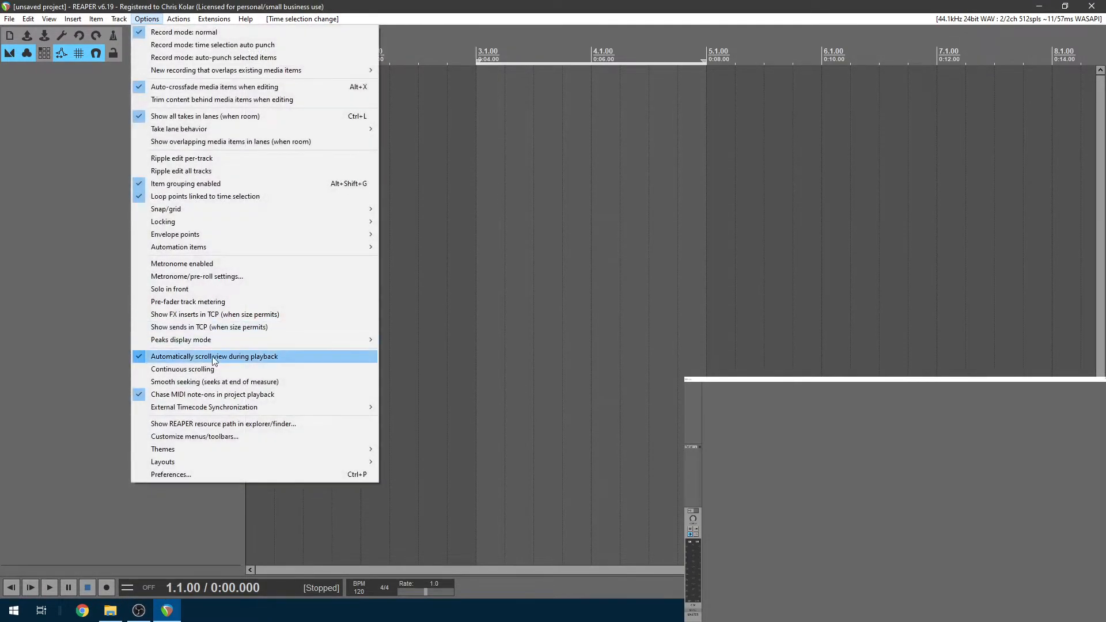
click(181, 474)
scroll(407, 357, down, 1)
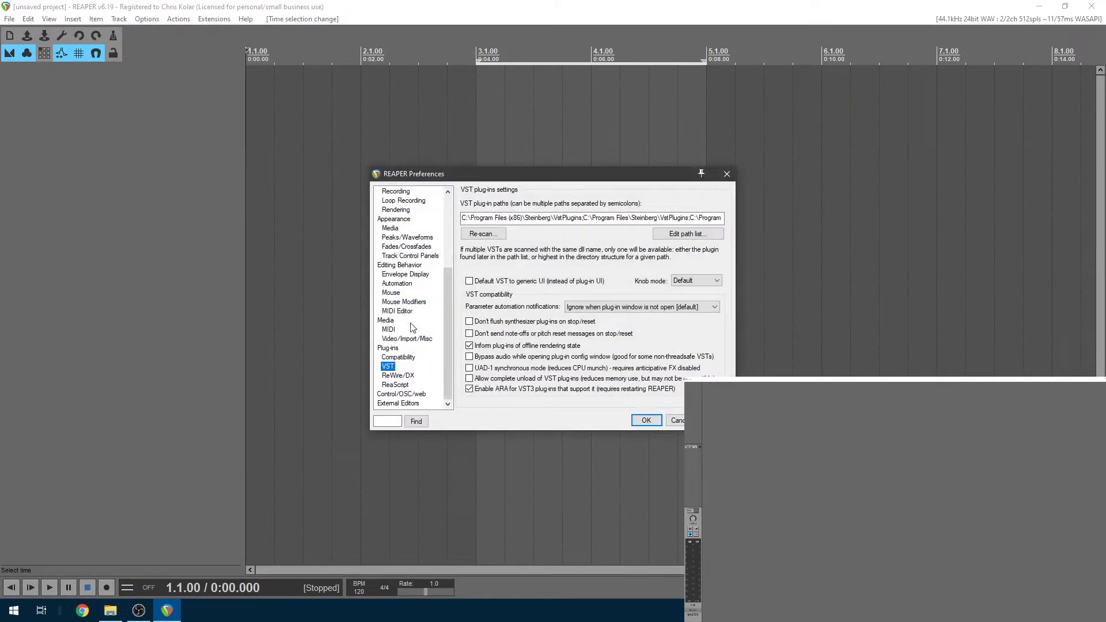
click(388, 348)
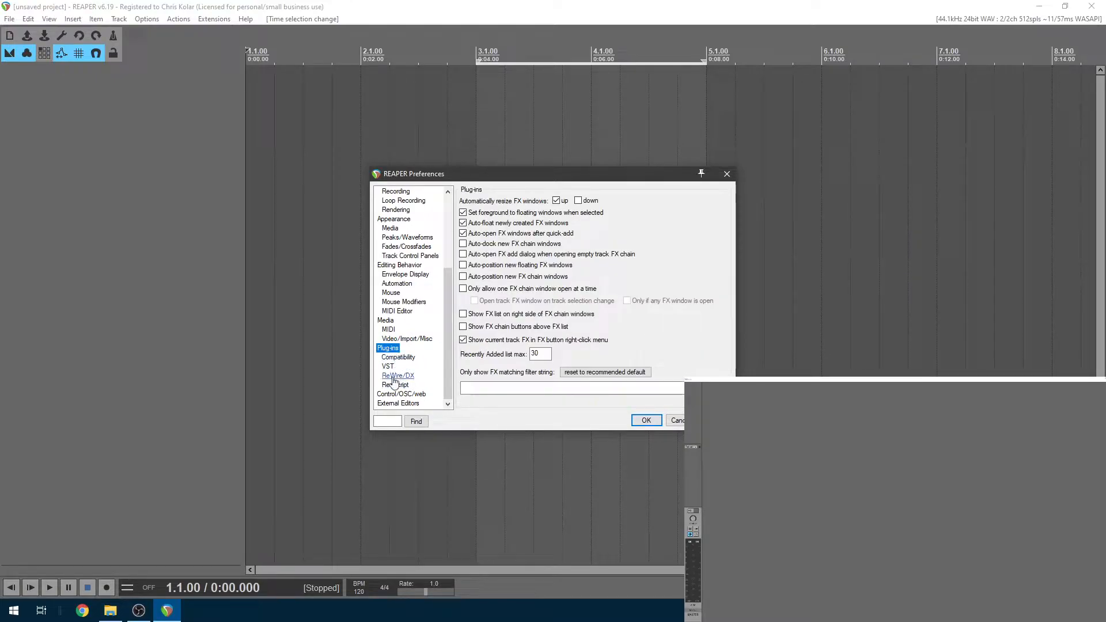
click(389, 367)
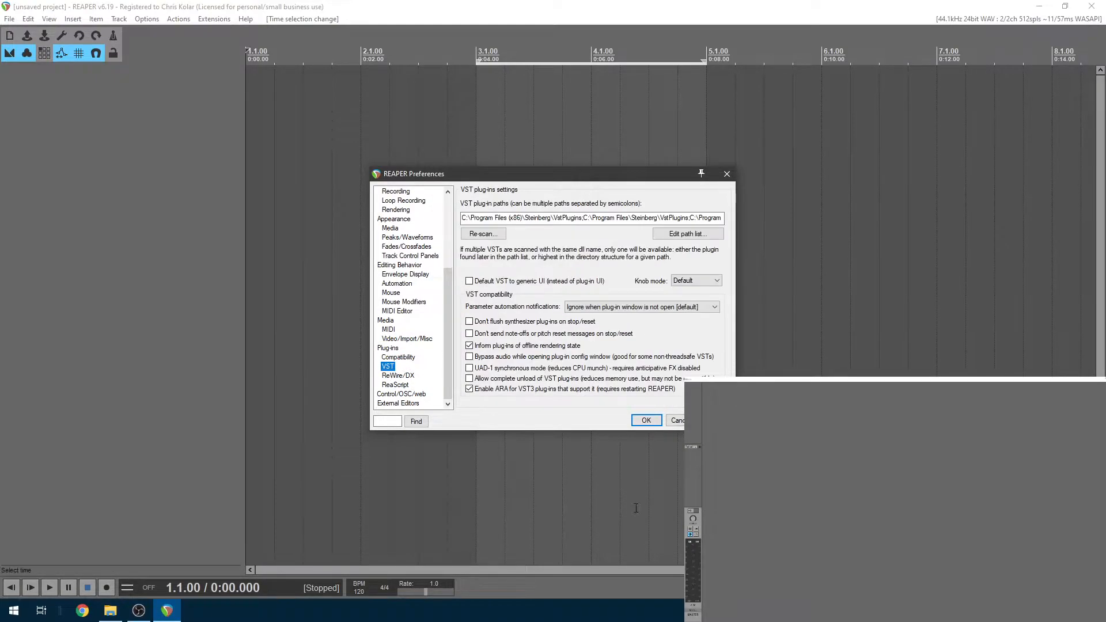
click(561, 221)
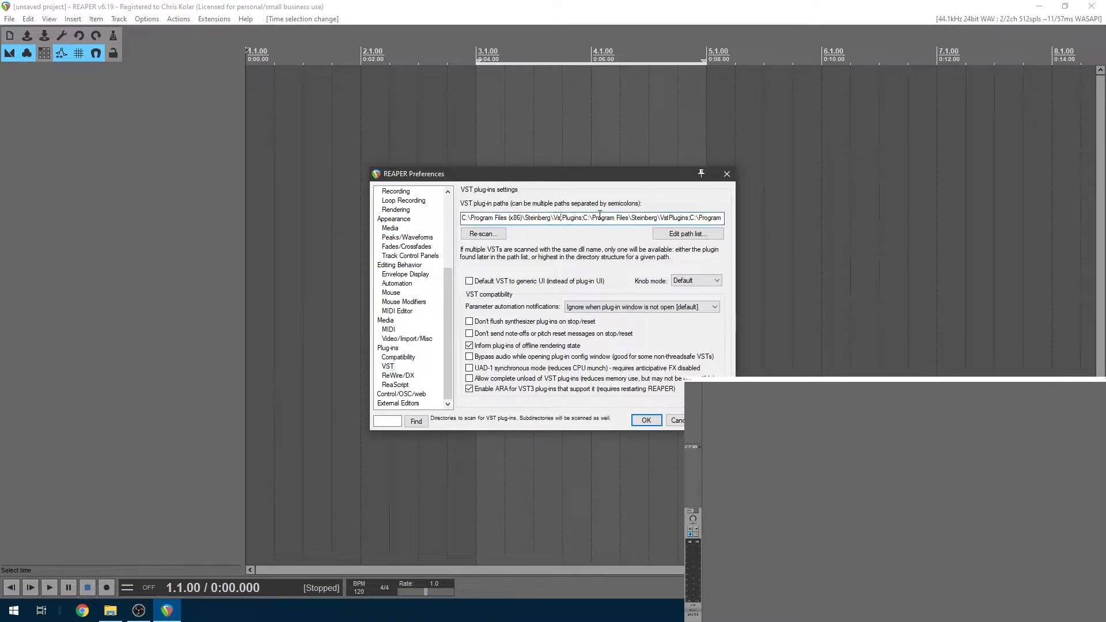
click(635, 218)
Start adding a new VST search path, then cancel the folder browser
click(686, 237)
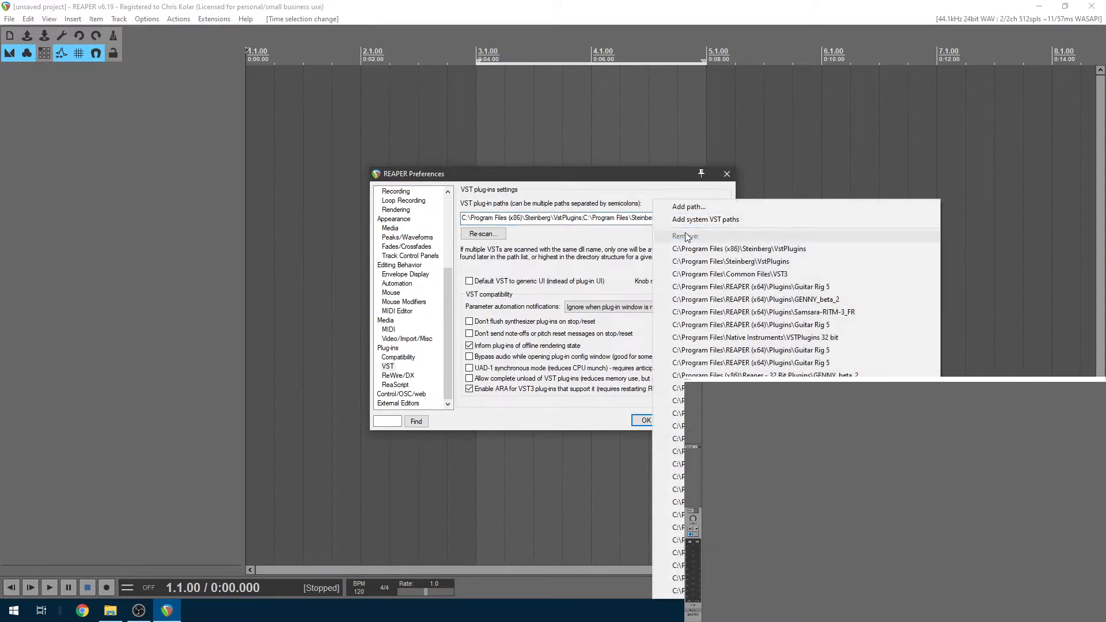
click(699, 208)
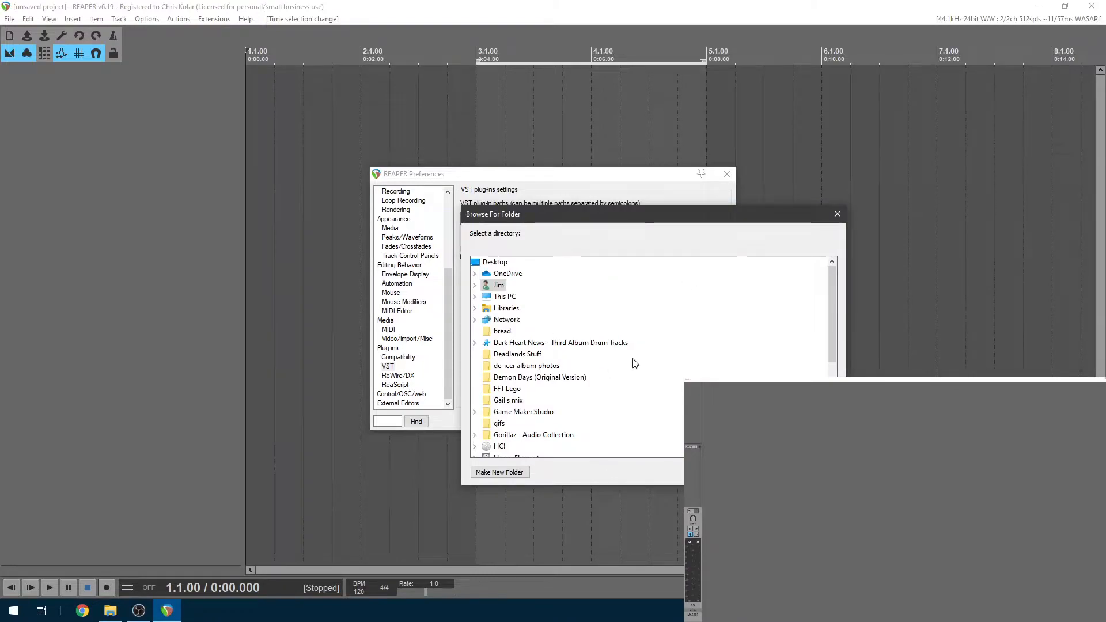
key(Escape)
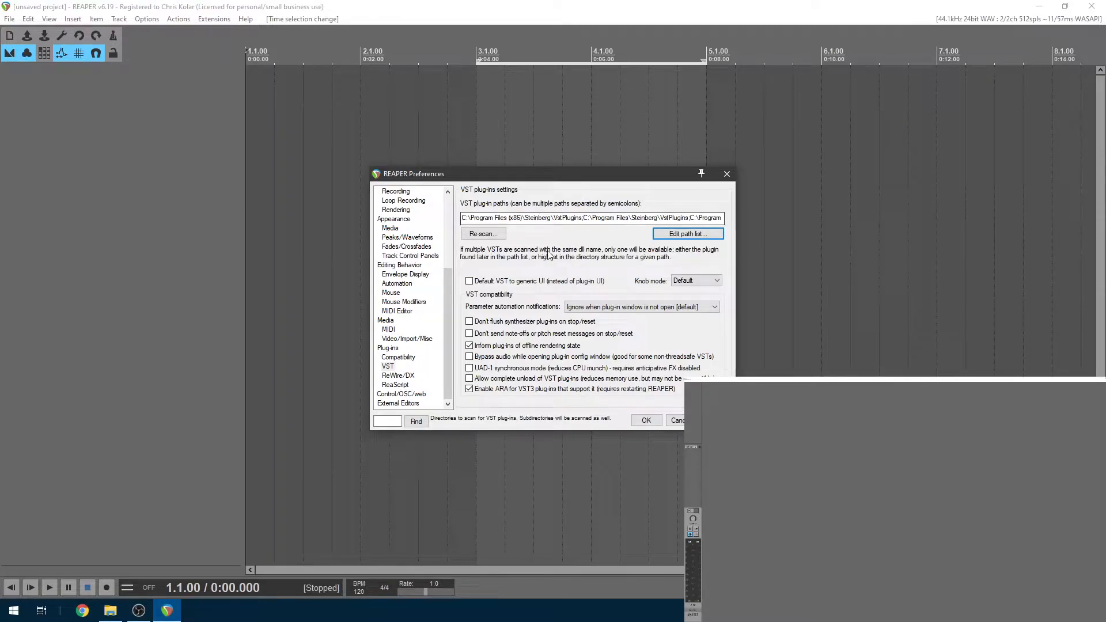
Re-scan the VST folders for plug-ins and close Preferences with OK
click(491, 238)
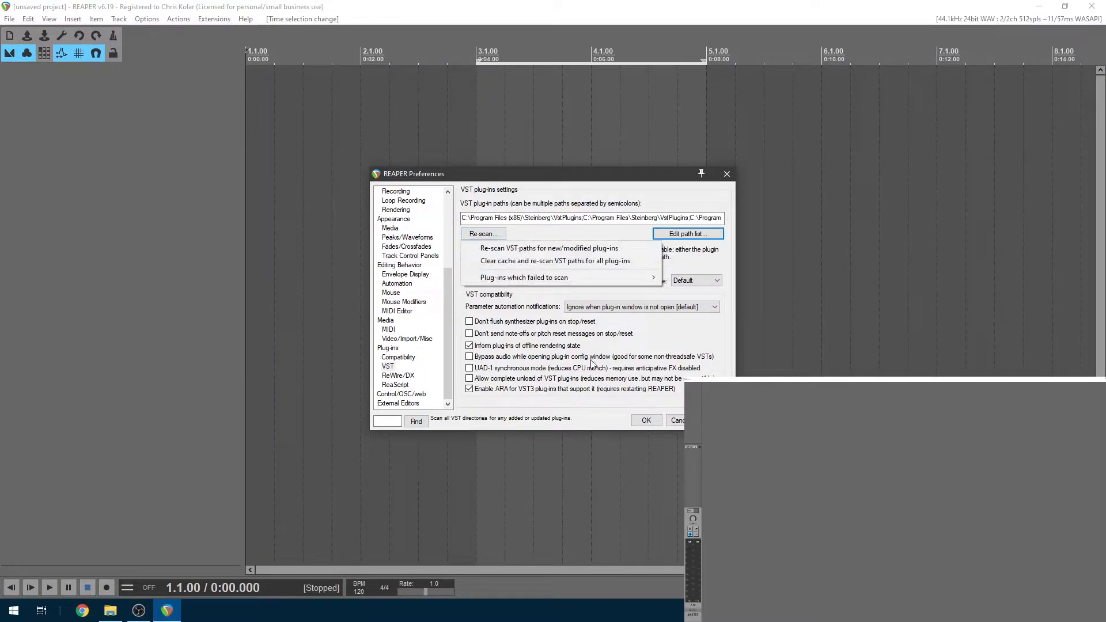
click(523, 254)
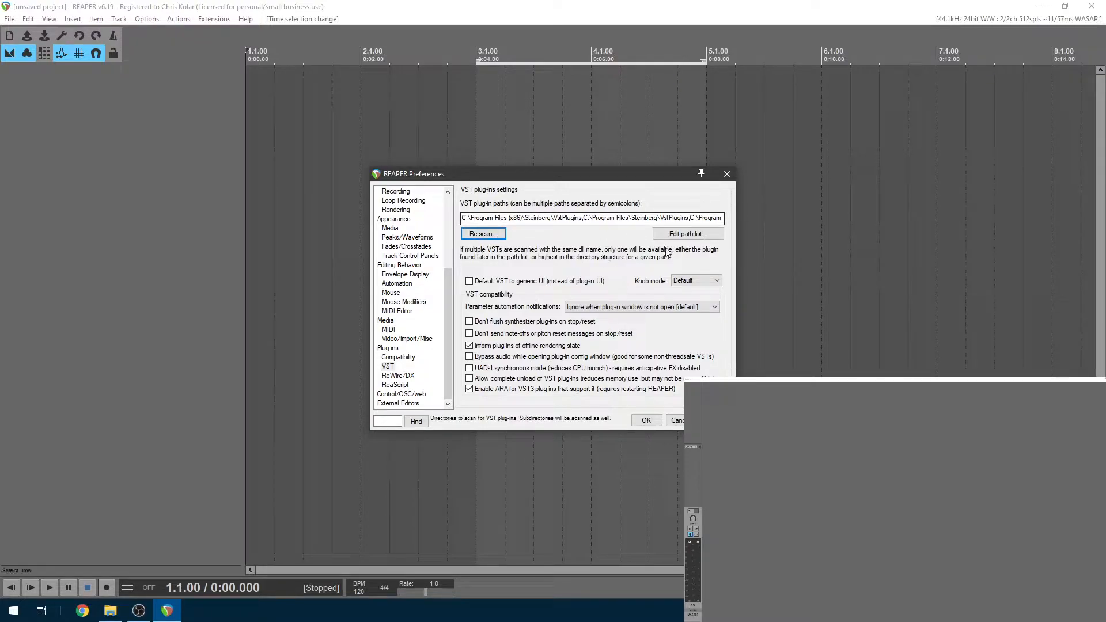
click(646, 420)
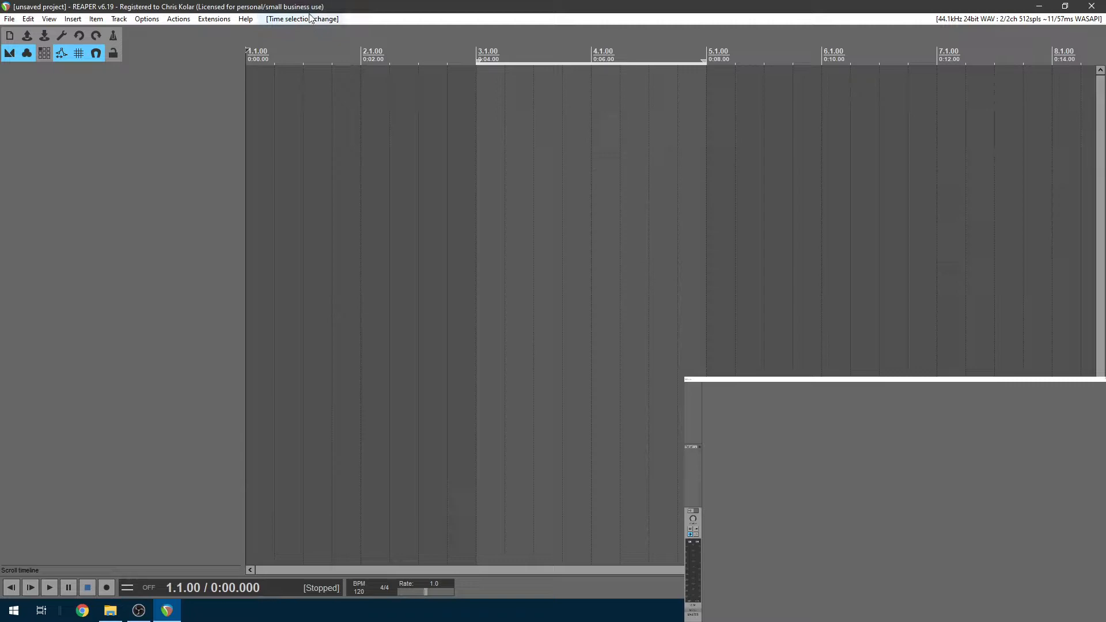
Insert Track 1 and bring up the Add FX plug-in browser from its FX chain
click(124, 20)
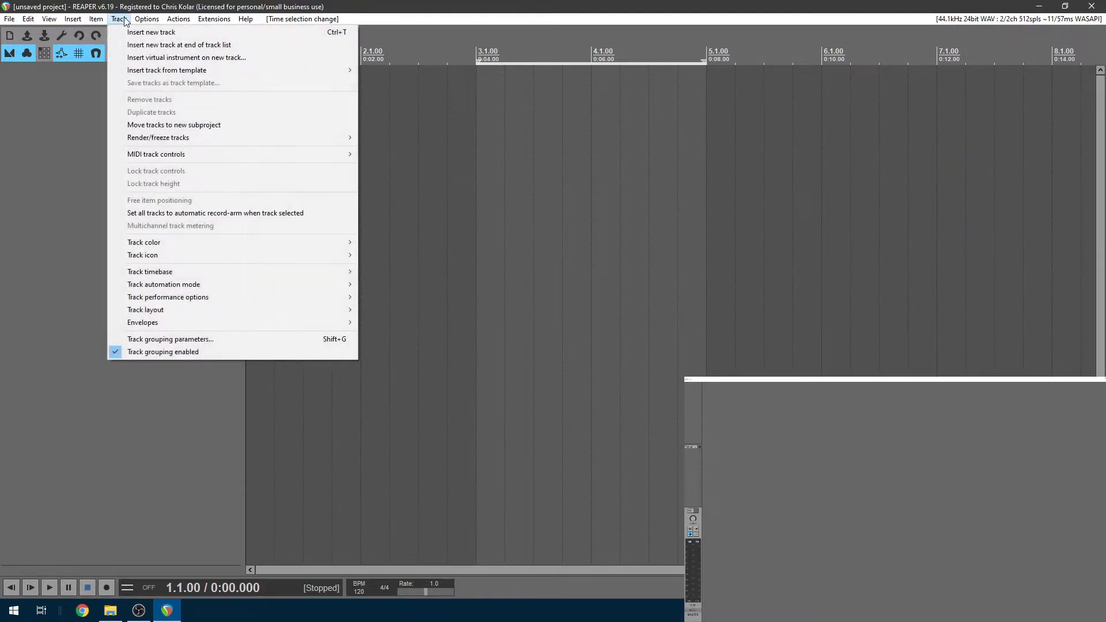
click(129, 33)
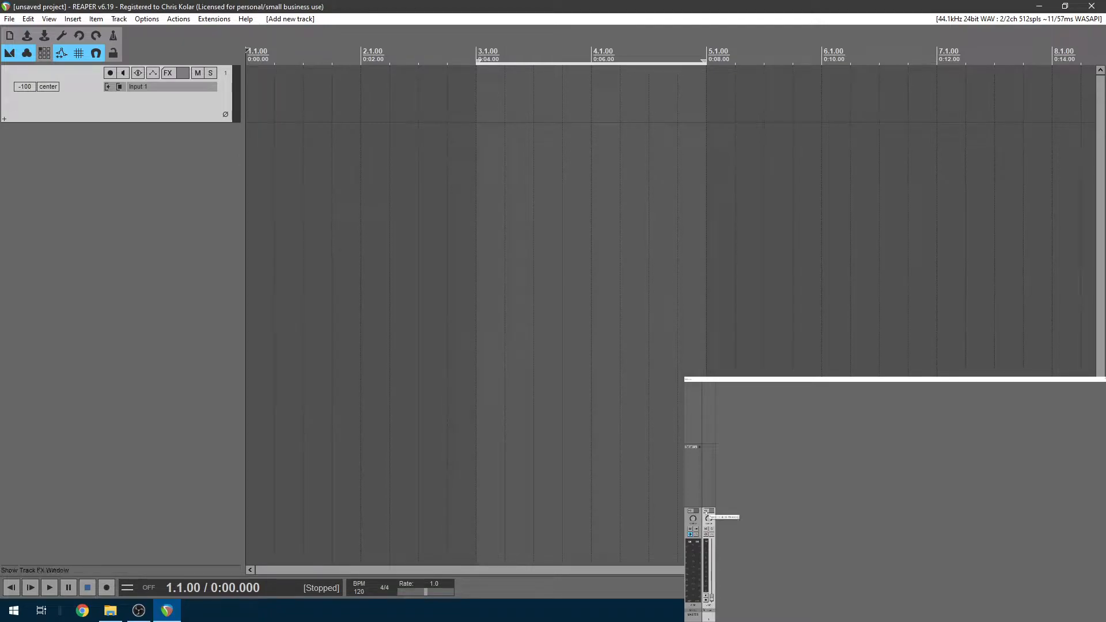
click(708, 511)
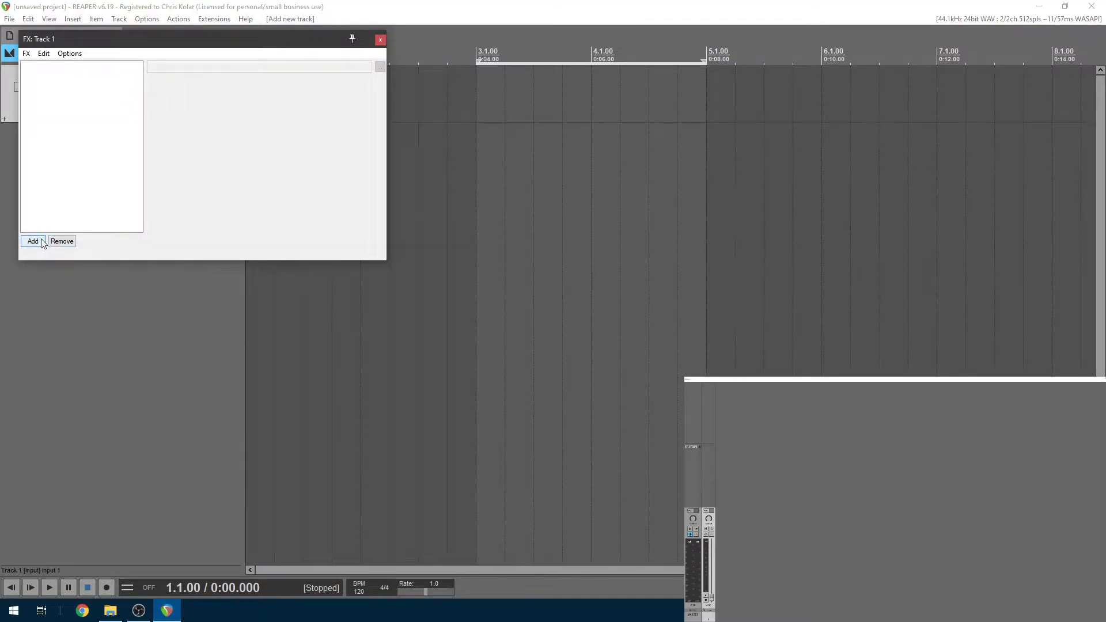
drag(157, 40, 332, 133)
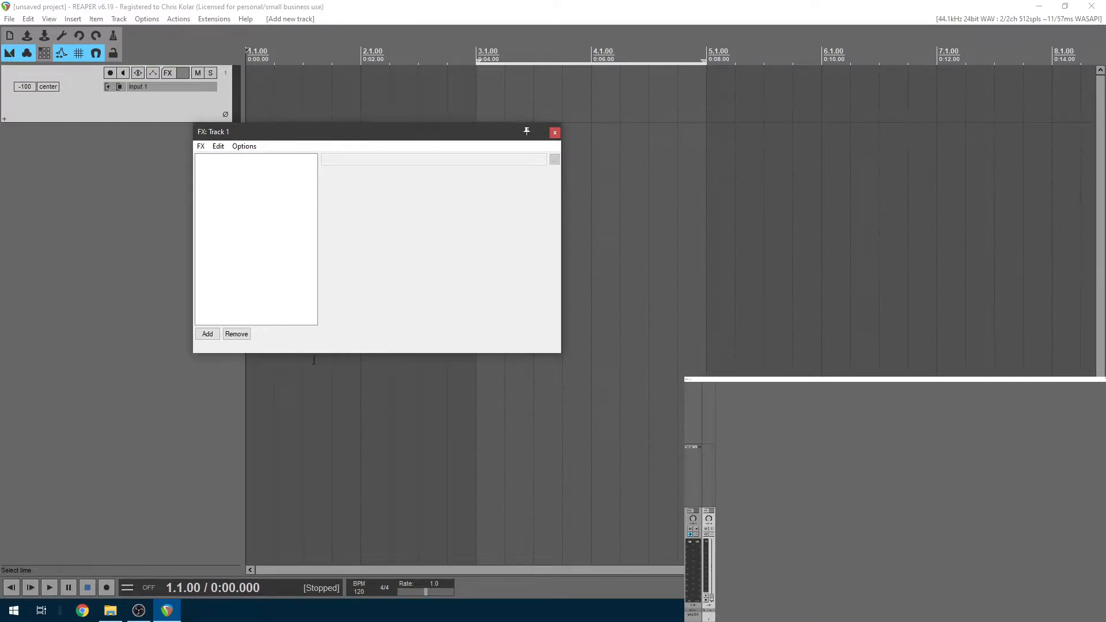
drag(391, 138, 585, 141)
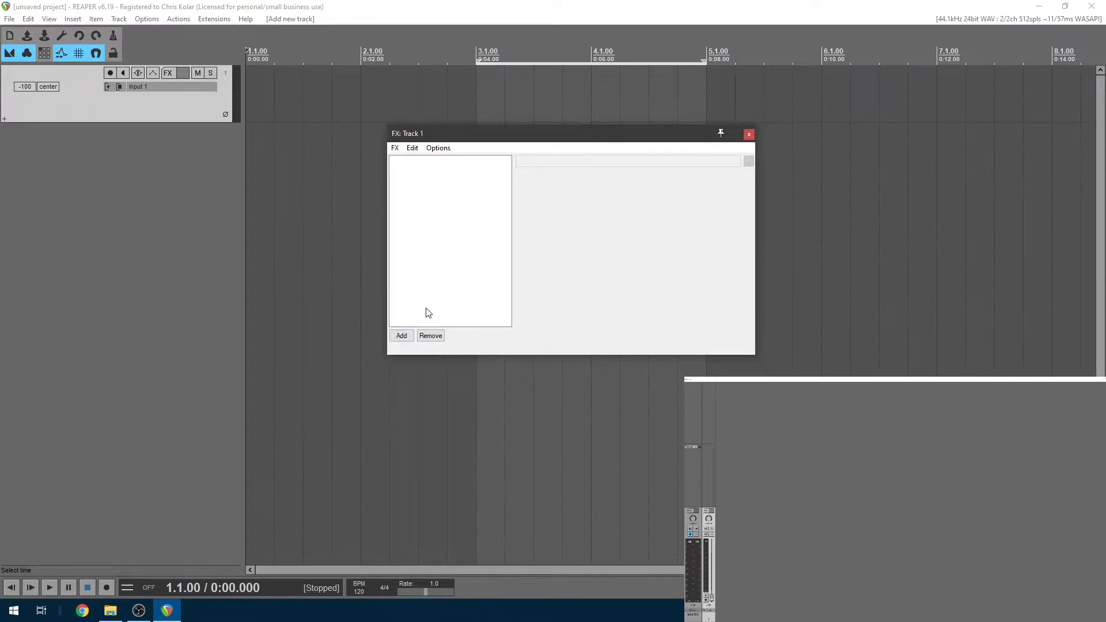
click(412, 336)
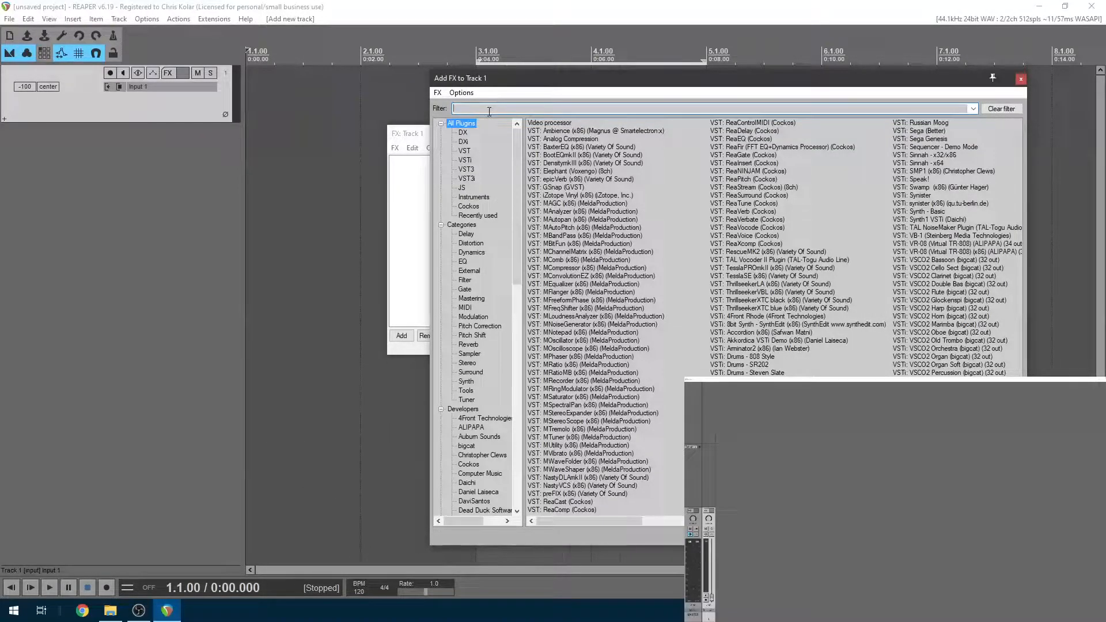
Filter the Add FX list by 'drums' and select VSTi: Drums - Steven Slate
text(drums)
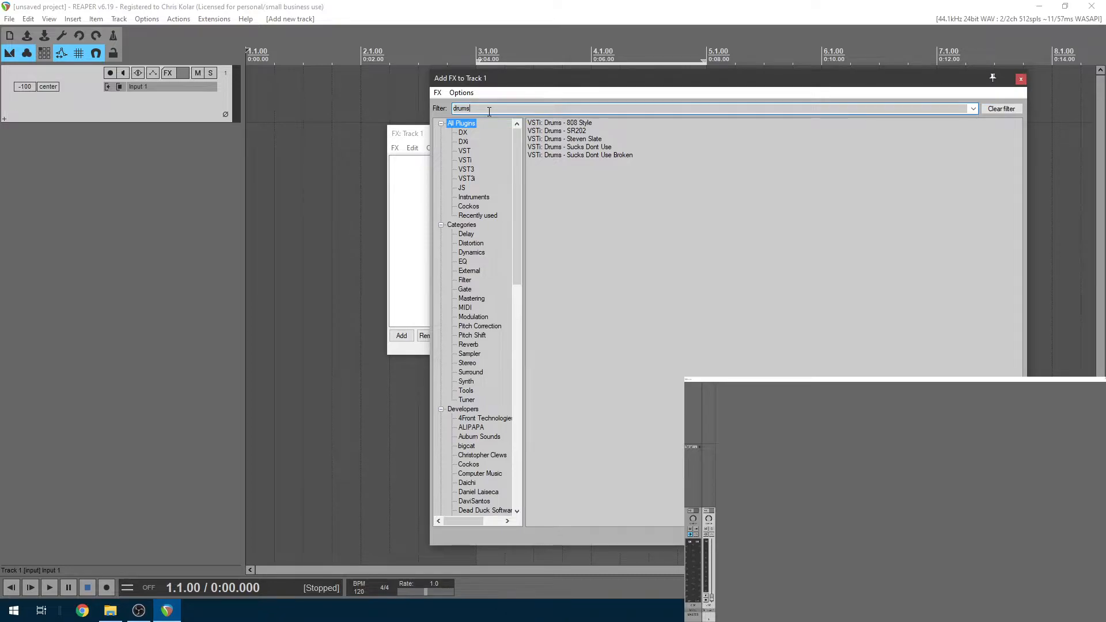
click(576, 139)
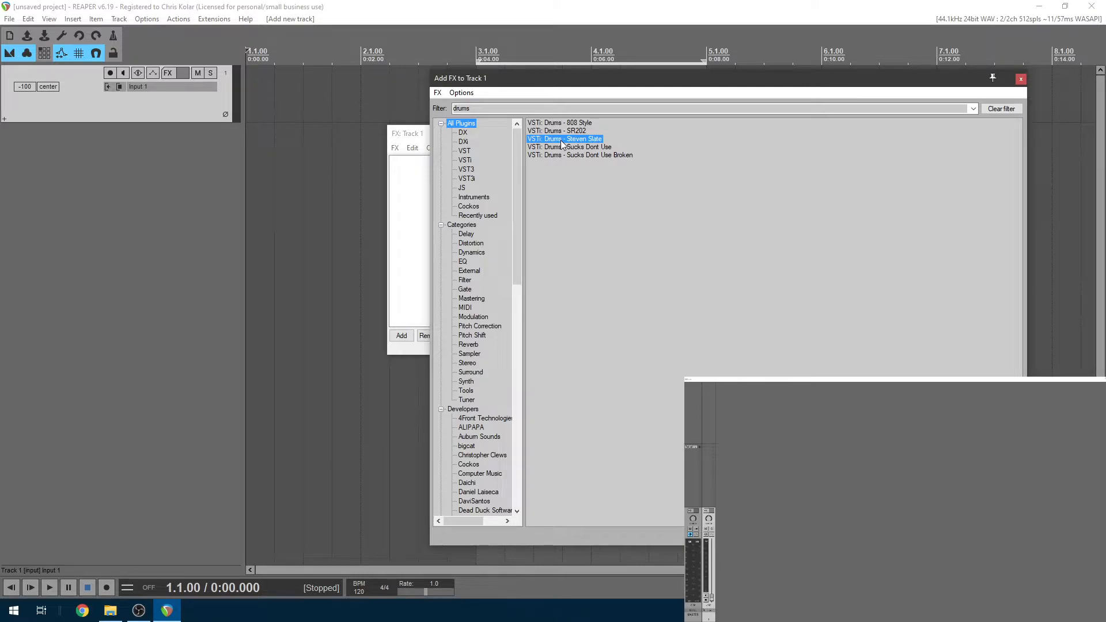
Load VSTi: Drums - Steven Slate onto Track 1 and reposition and resize its window
double_click(562, 140)
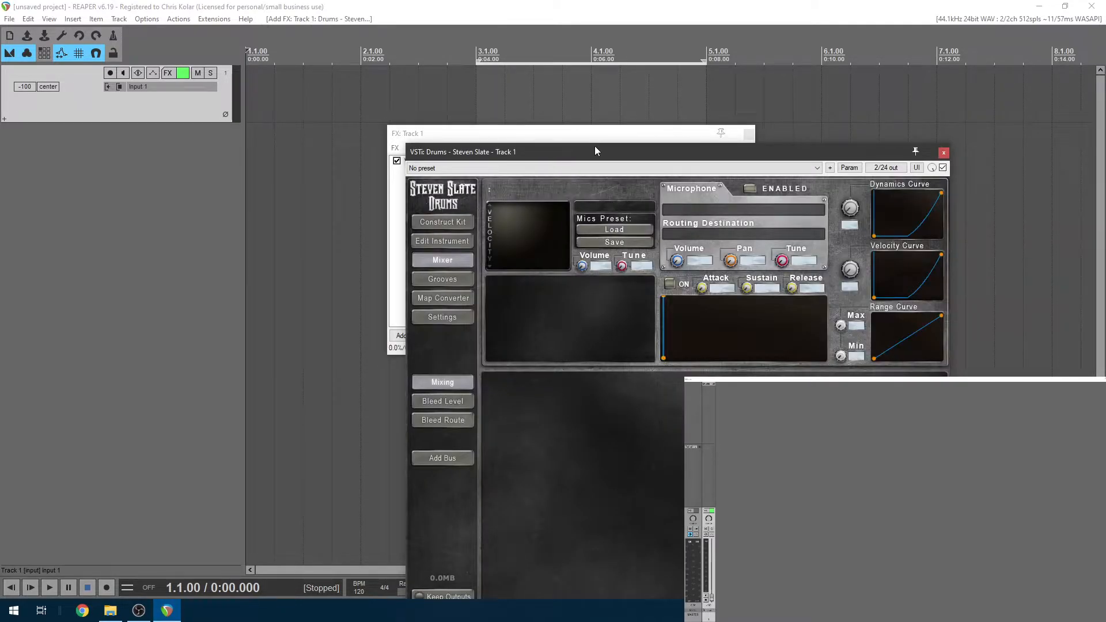
drag(606, 151, 668, 117)
drag(466, 109, 486, 286)
drag(618, 289, 460, 81)
drag(855, 361, 864, 538)
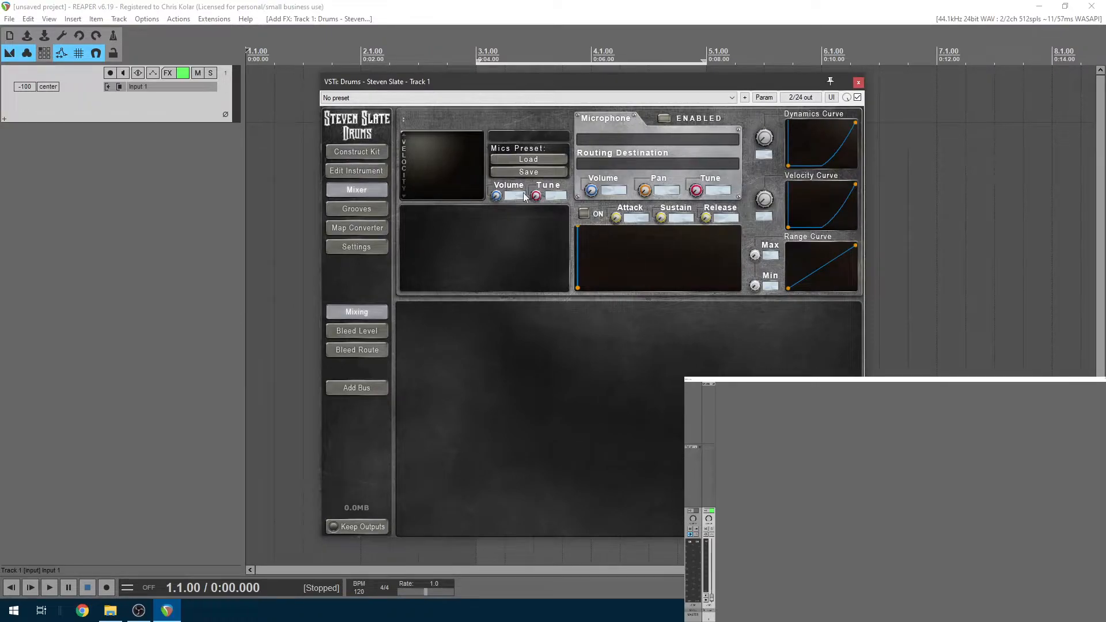
Open the Construct Kit page and switch the library from Inst back to Kits
click(367, 153)
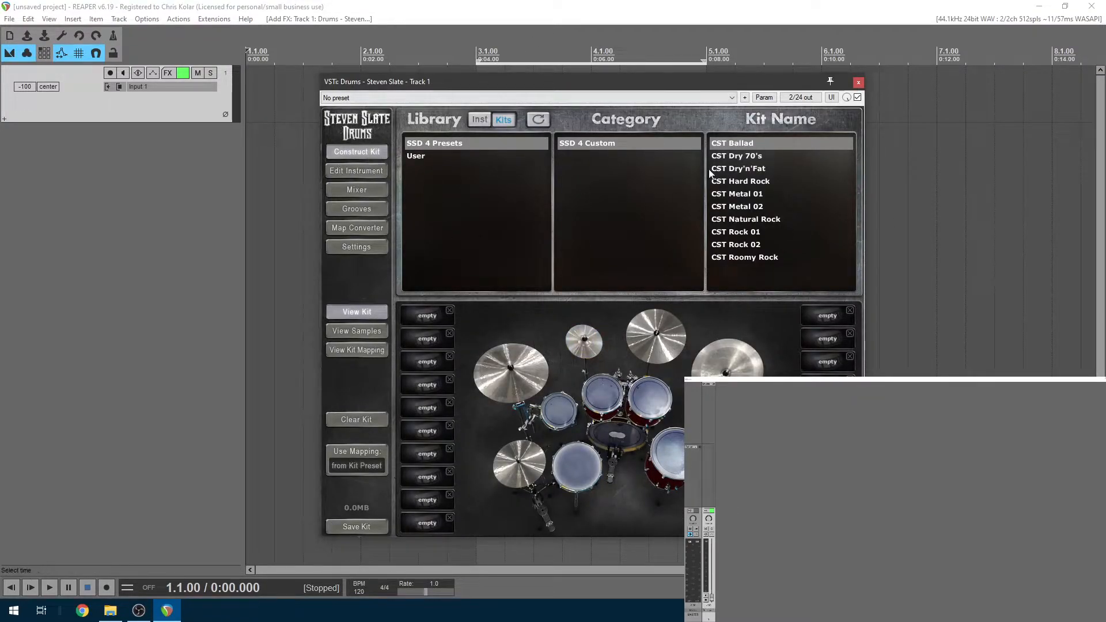
click(481, 121)
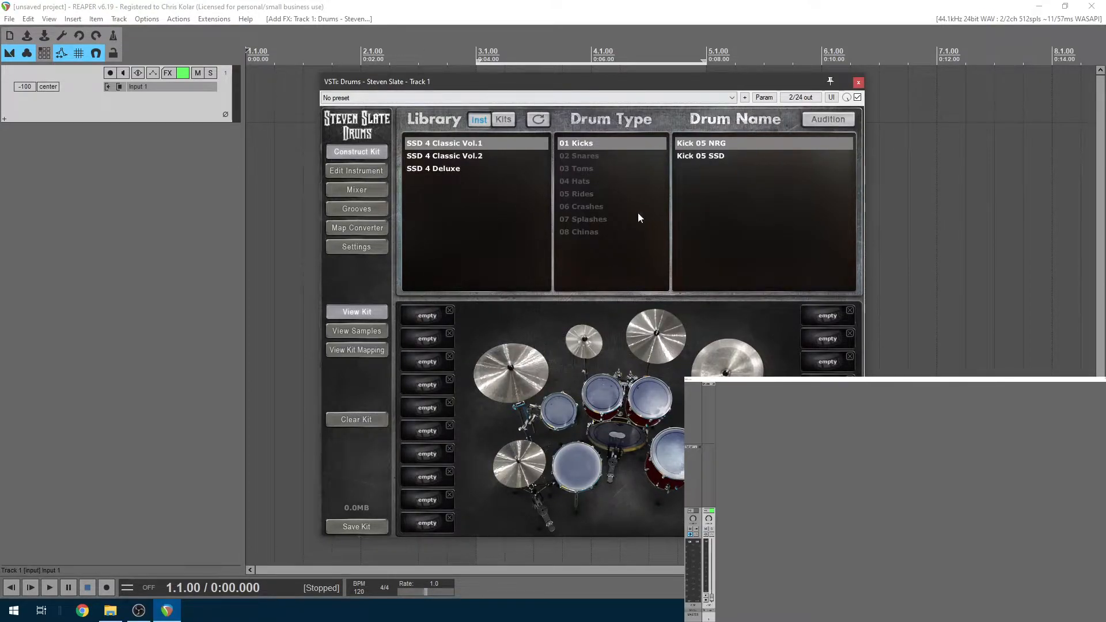
click(512, 118)
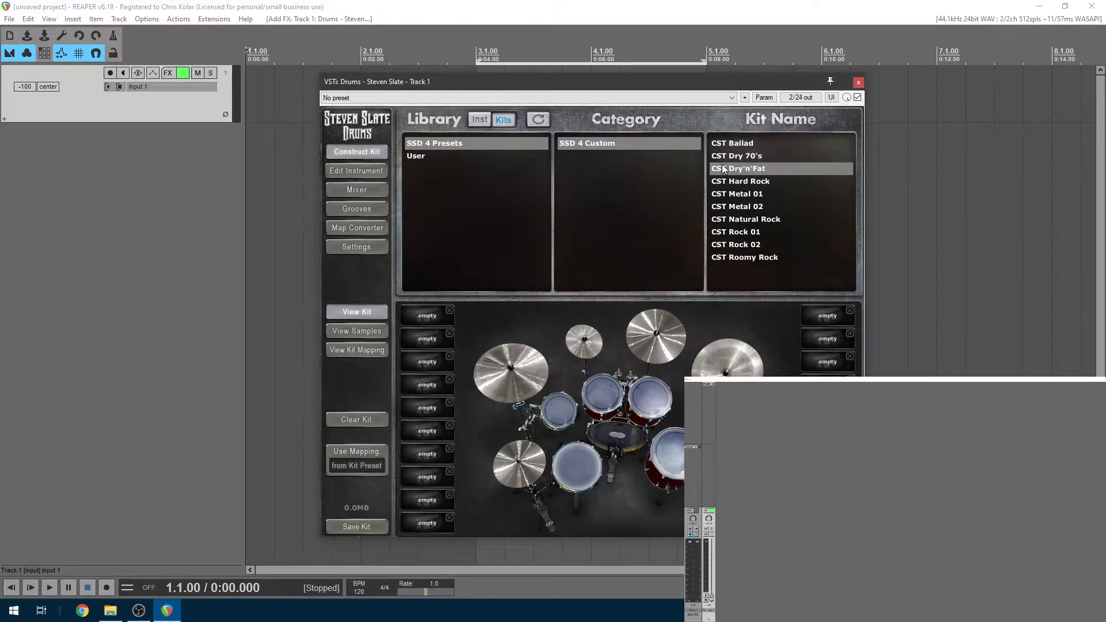
Audition CST Metal 01, Ballad, Dry'n'Fat, Natural Rock and Hard Rock, then load CST Dry 70's
click(746, 194)
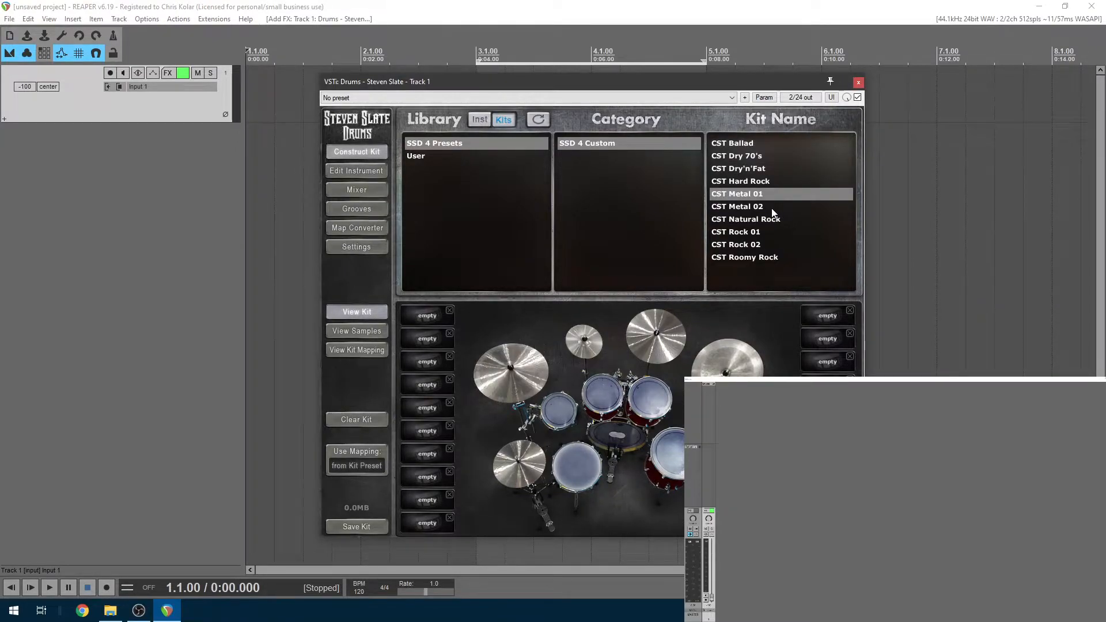
click(729, 144)
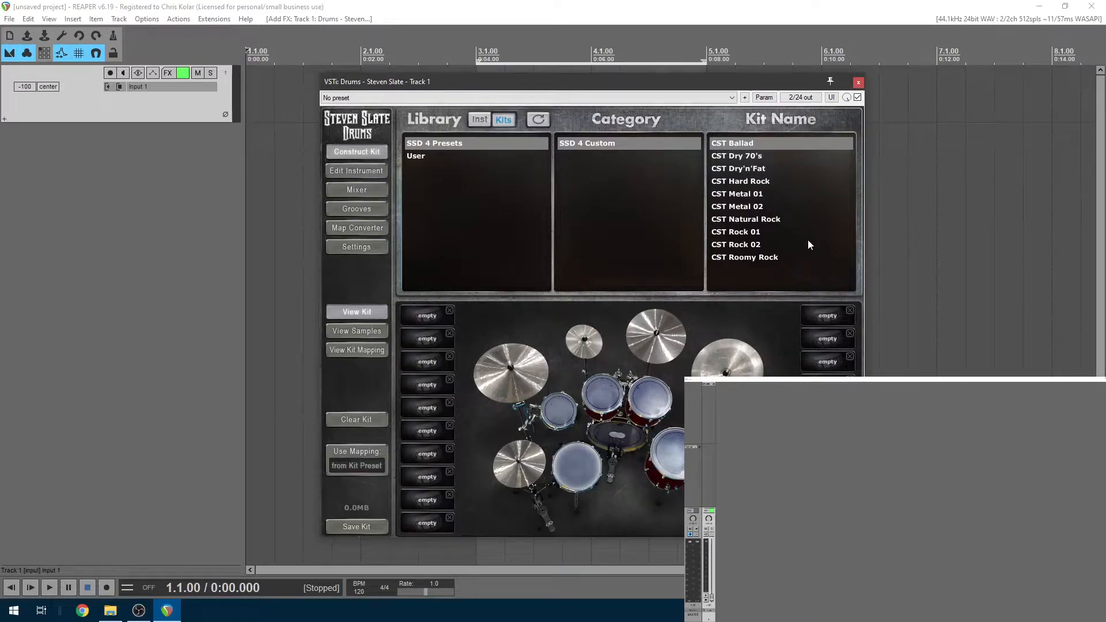
click(765, 159)
click(765, 169)
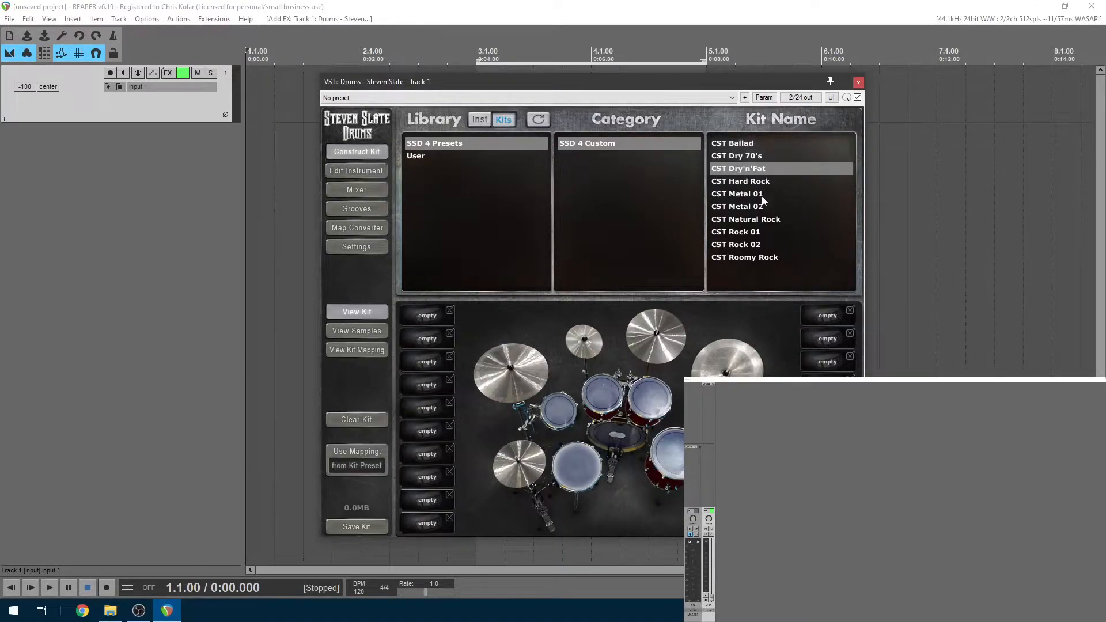
click(762, 196)
click(759, 220)
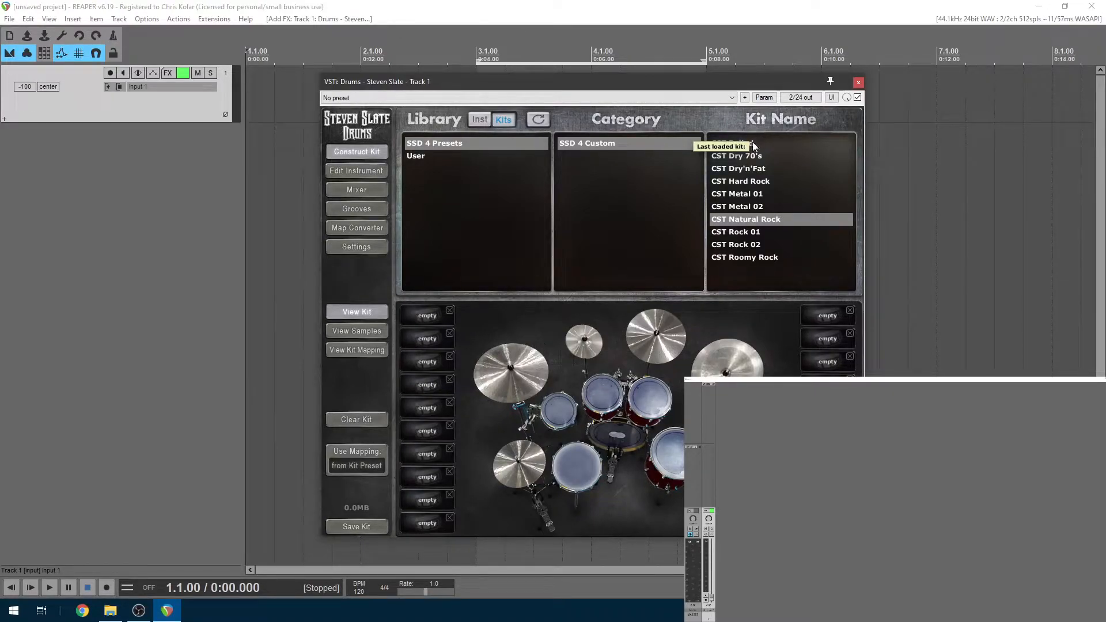
click(765, 180)
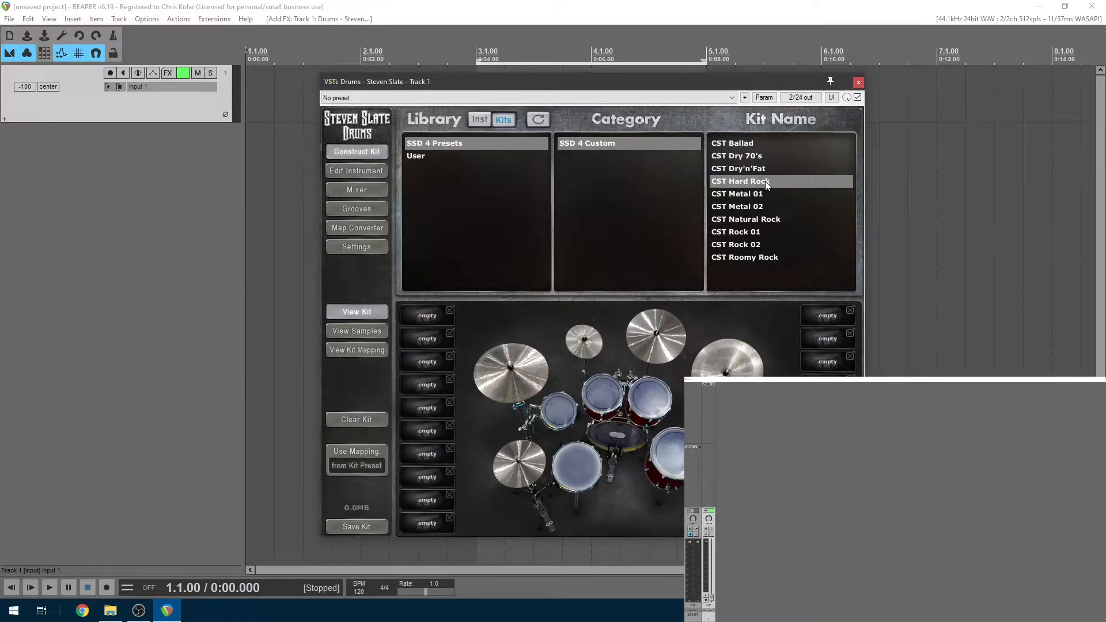
click(767, 193)
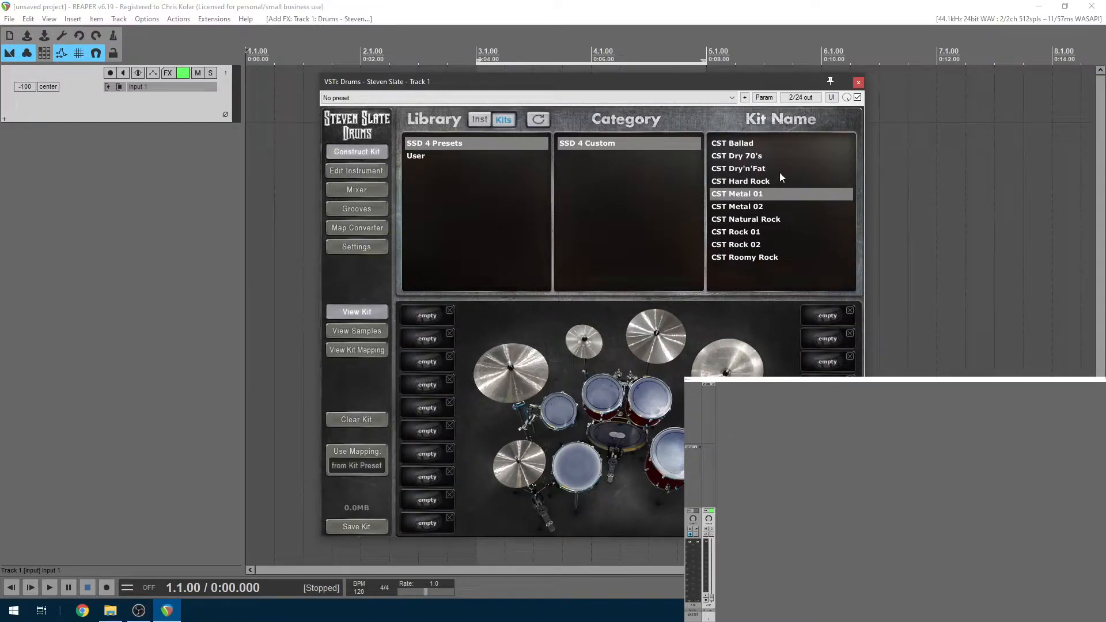
click(768, 159)
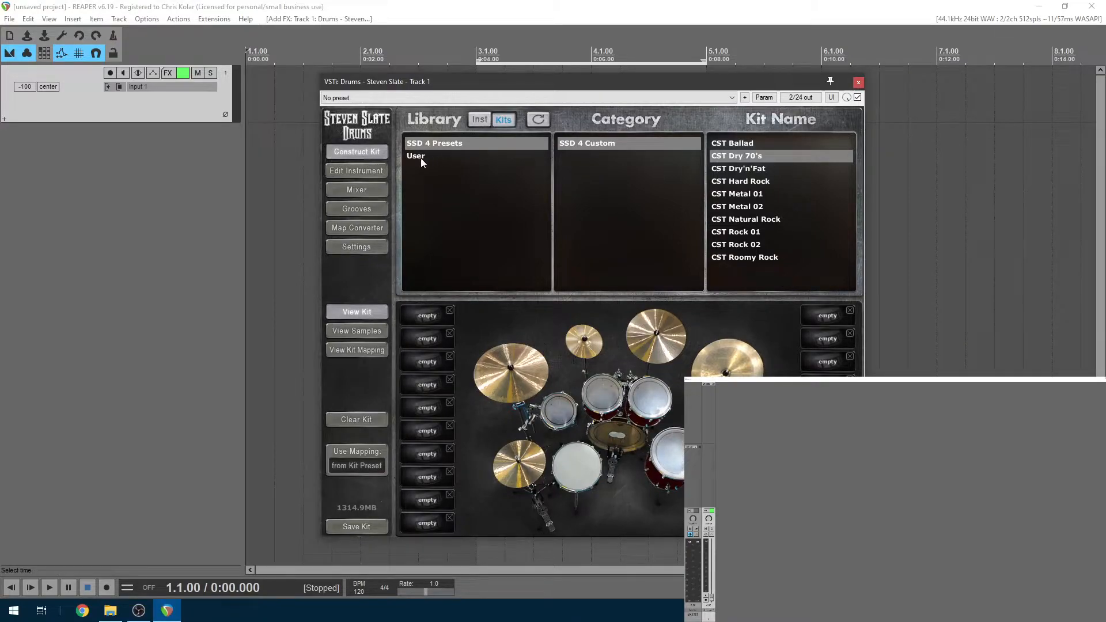
In Edit Instrument, inspect the crash, toms and snare, ending on the Kick Yamaha Soft 22
click(370, 171)
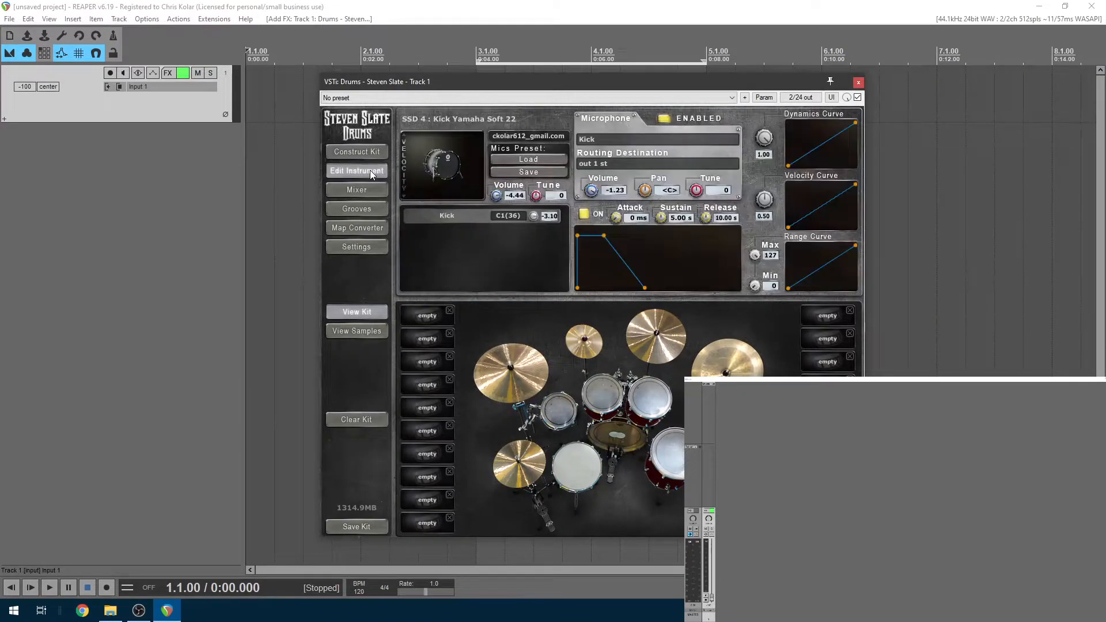
click(542, 377)
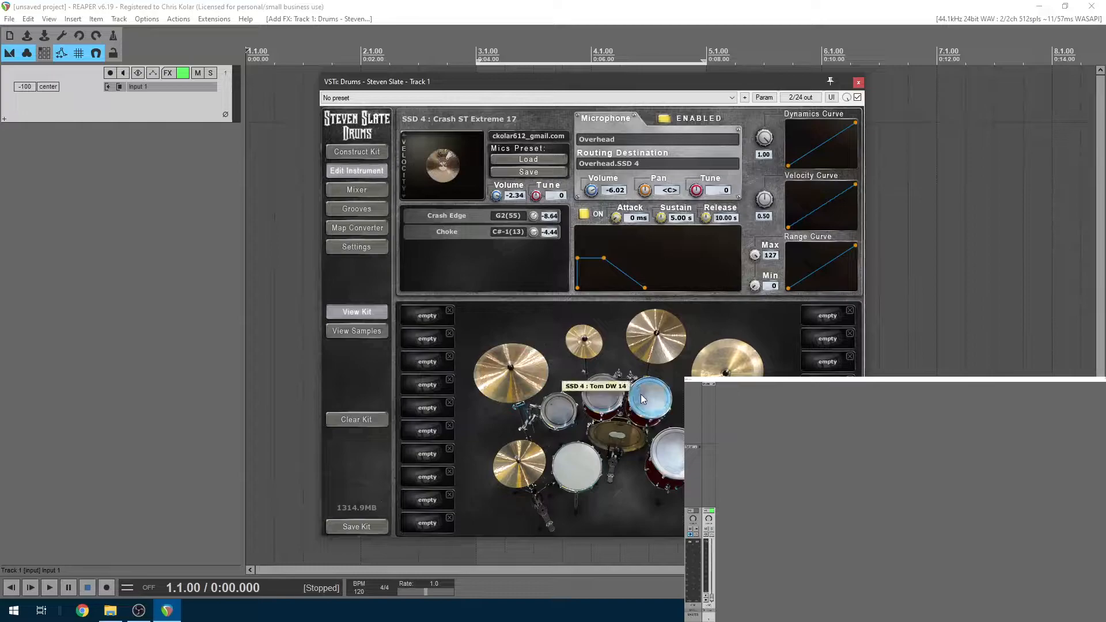
click(619, 397)
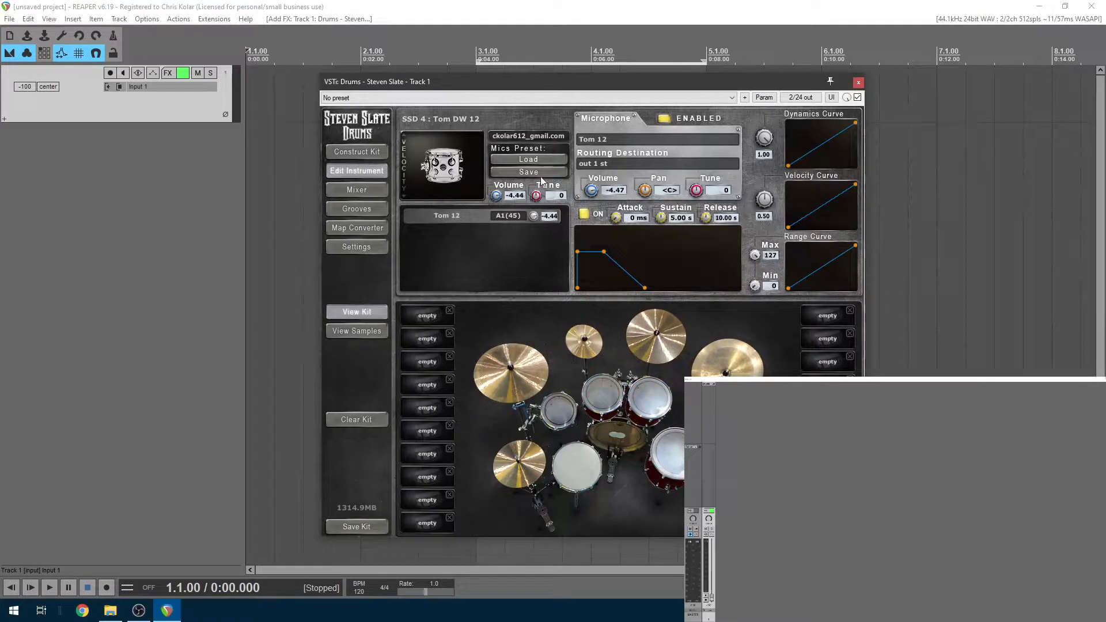
click(577, 473)
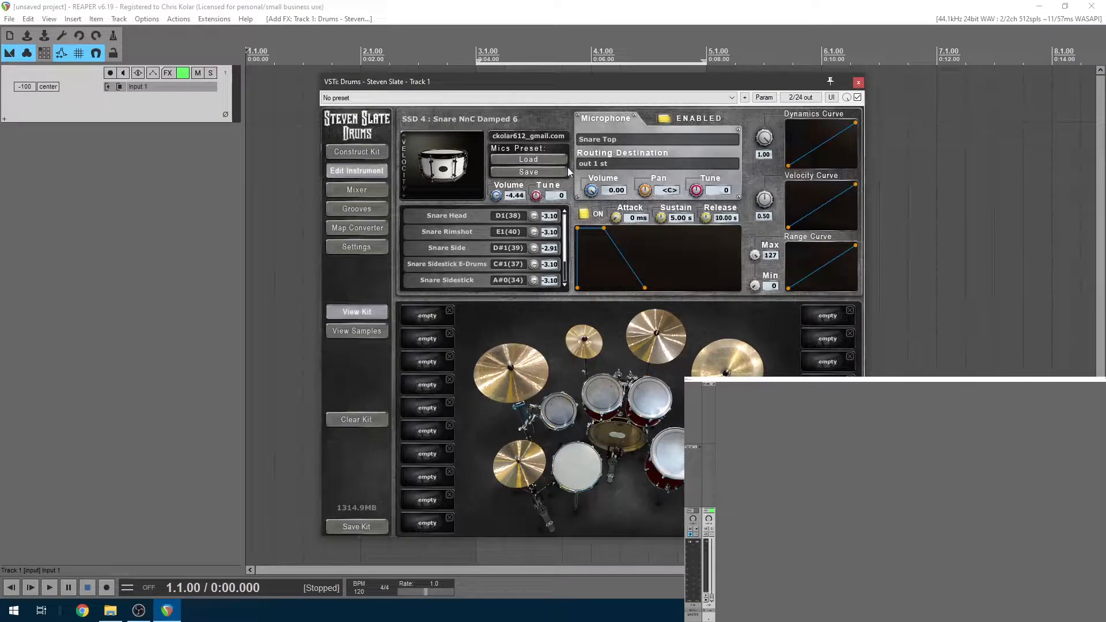
click(625, 443)
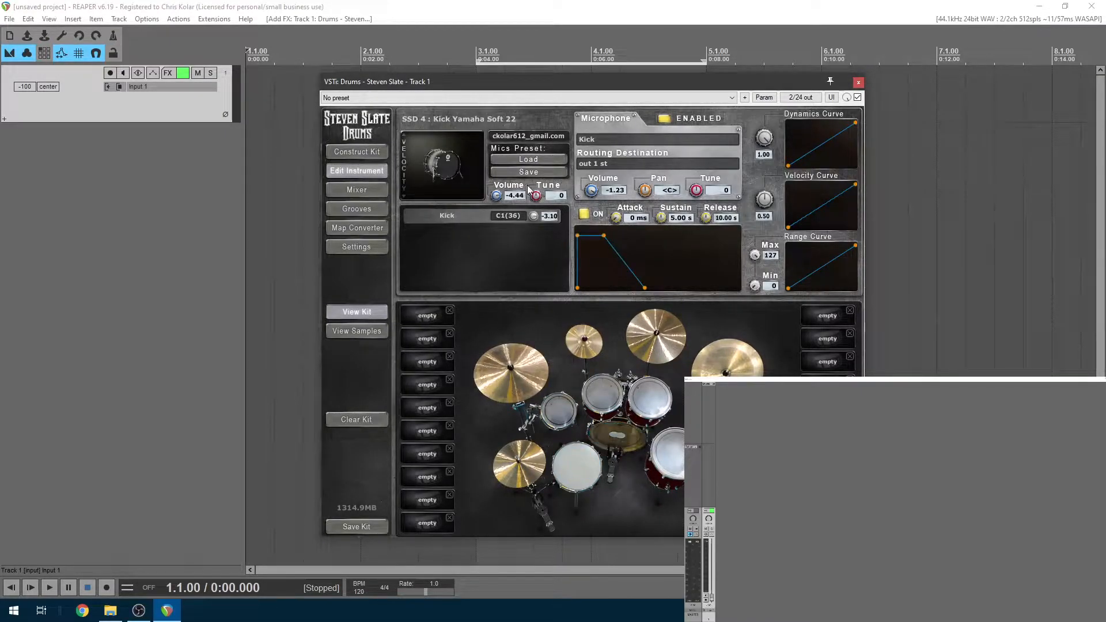
click(558, 410)
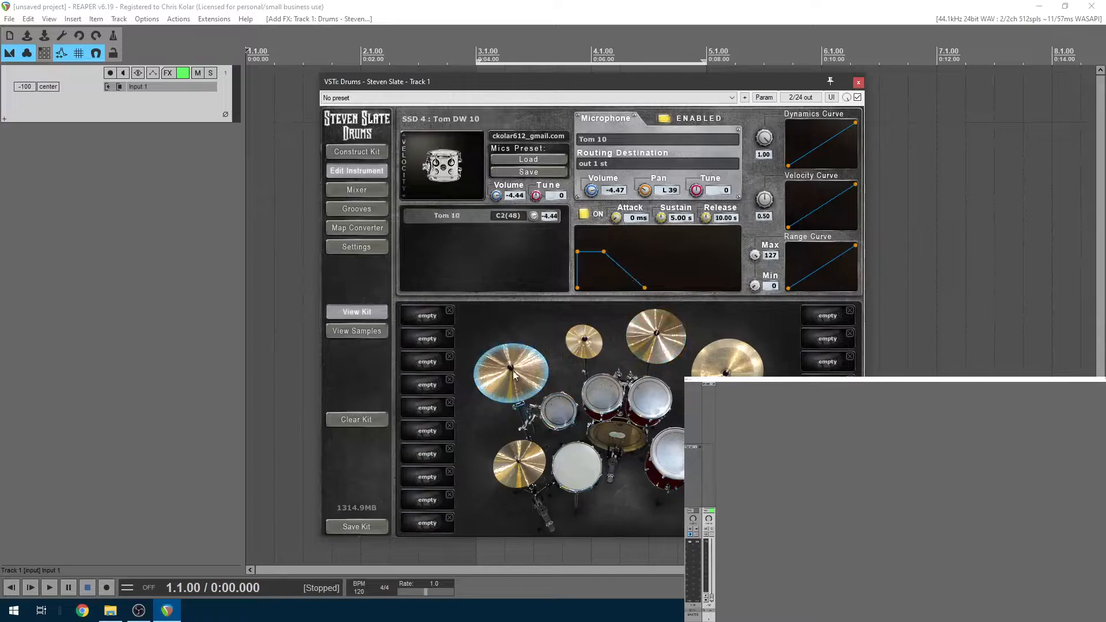
click(526, 381)
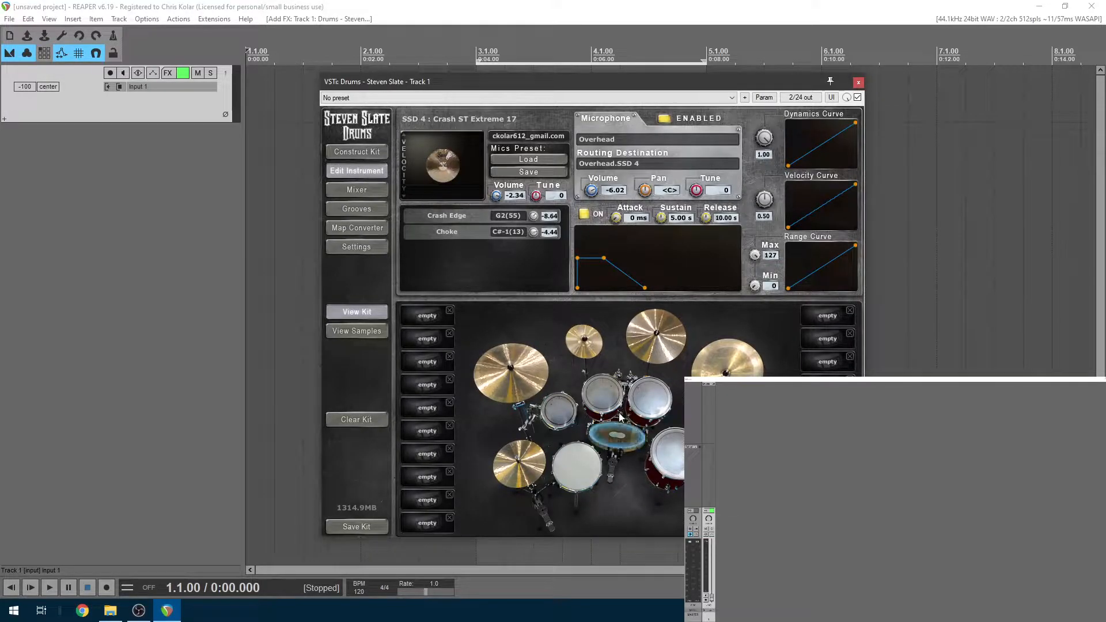
click(602, 393)
click(649, 397)
click(629, 435)
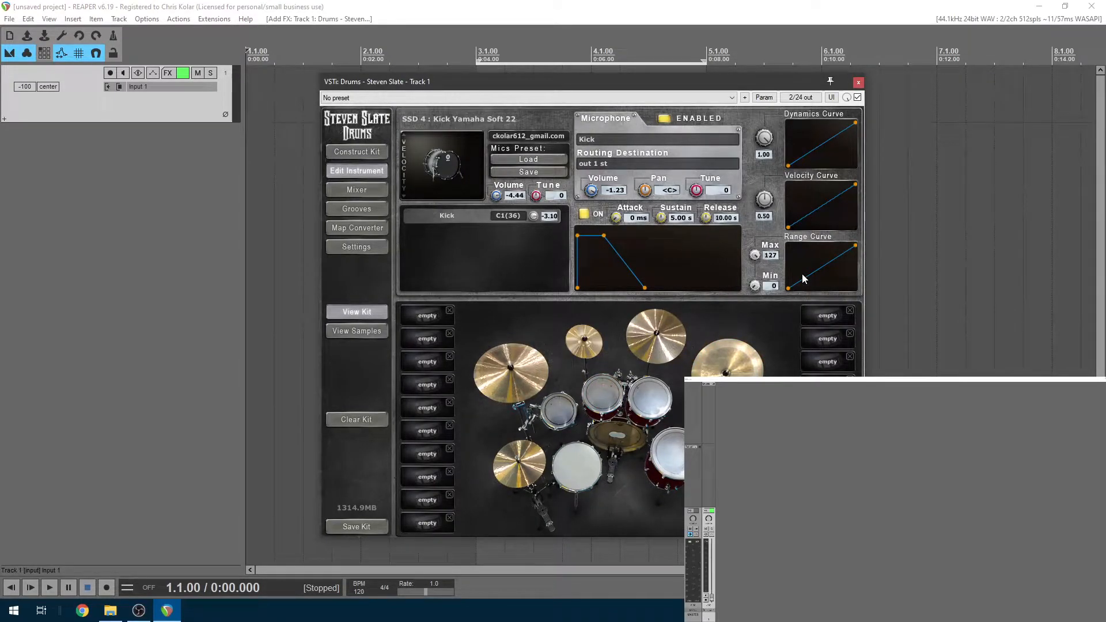
Open the drum mixer and select the China, Hi-Hat, Snare Top and Snare Btm channel strips
click(374, 189)
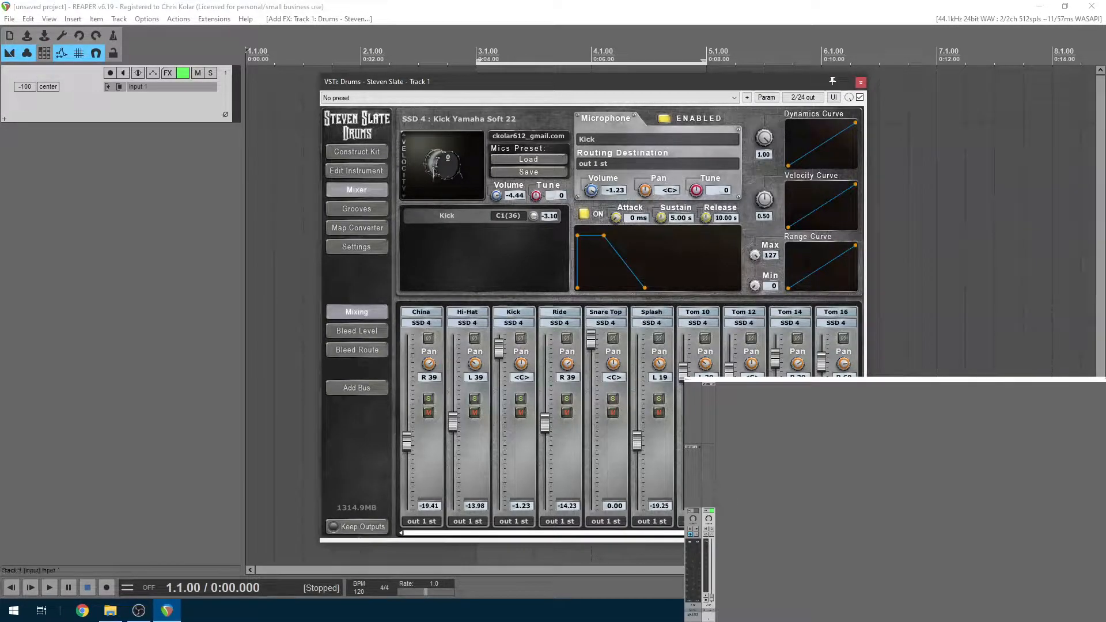
mouse_move(646, 534)
mouse_down()
mouse_move(753, 535)
mouse_move(640, 533)
mouse_up()
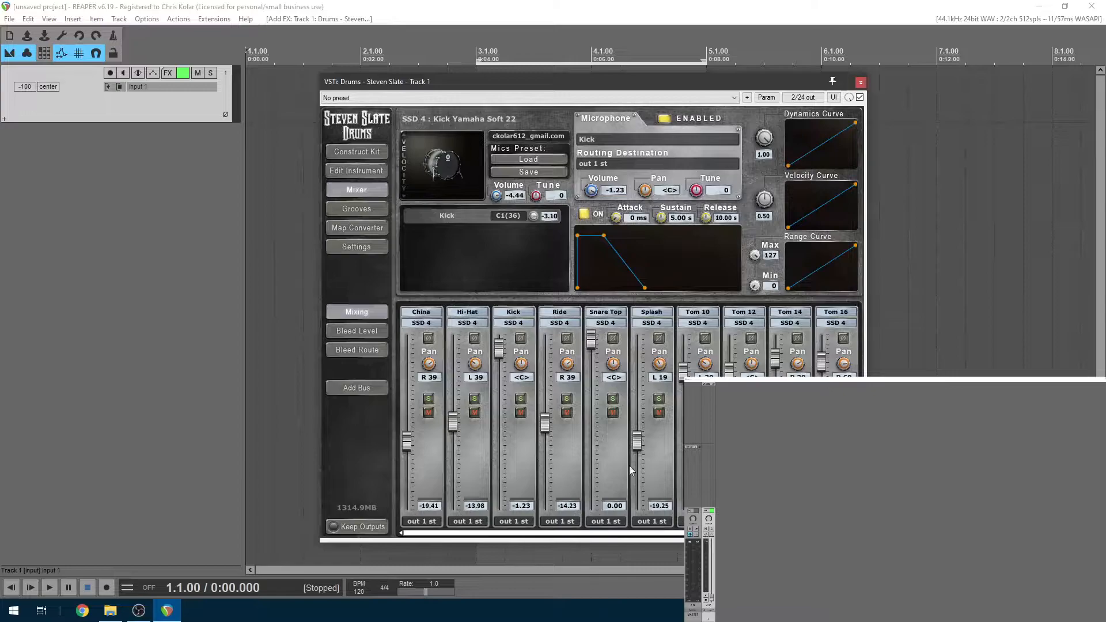
click(440, 354)
click(486, 363)
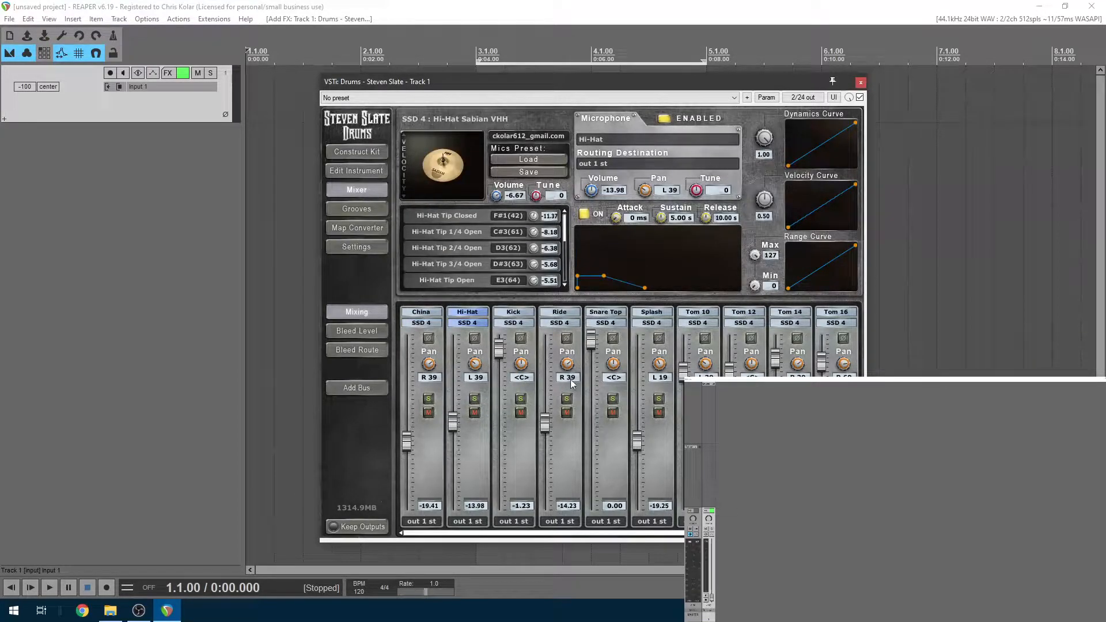
click(625, 373)
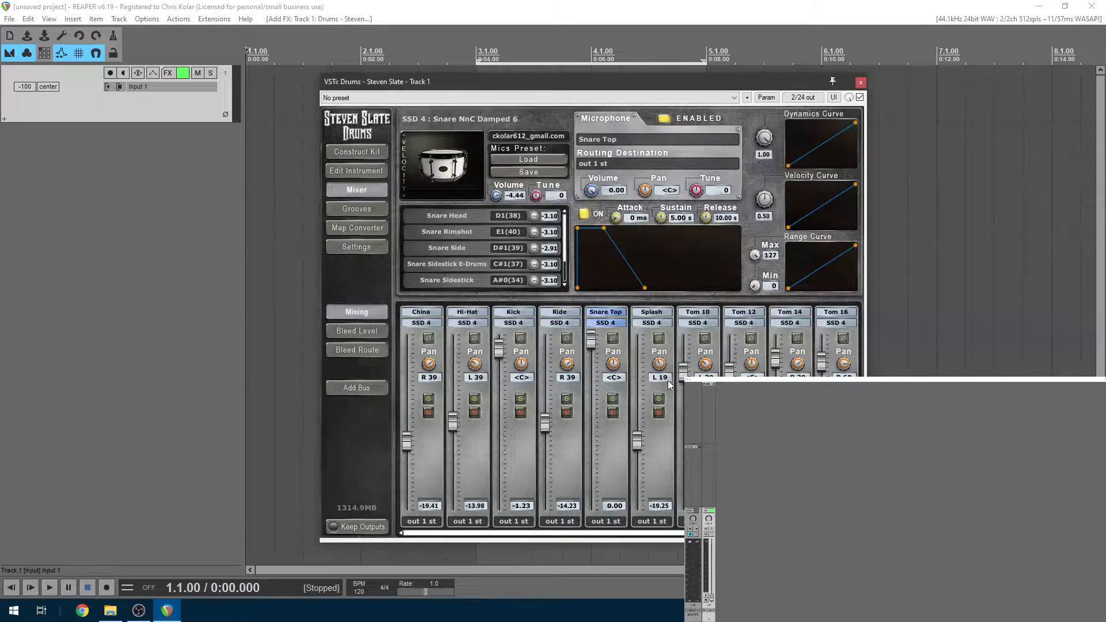
scroll(589, 323, down, 3)
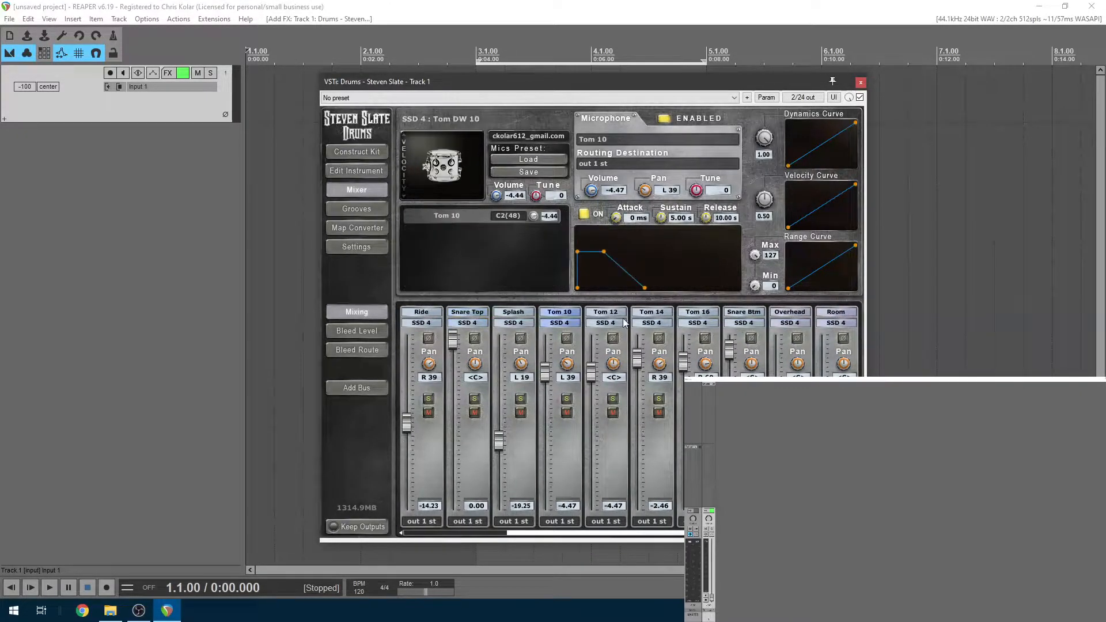
click(748, 318)
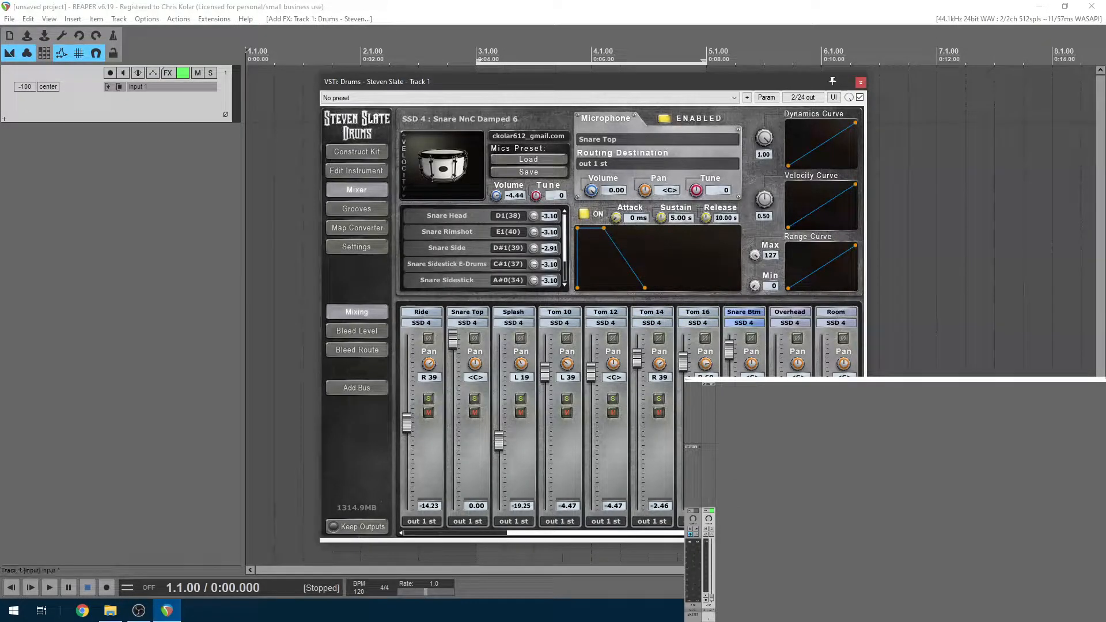
View the overhead and room Bleed Level, return to Mixing, and close the floating plugin window
drag(662, 533, 559, 533)
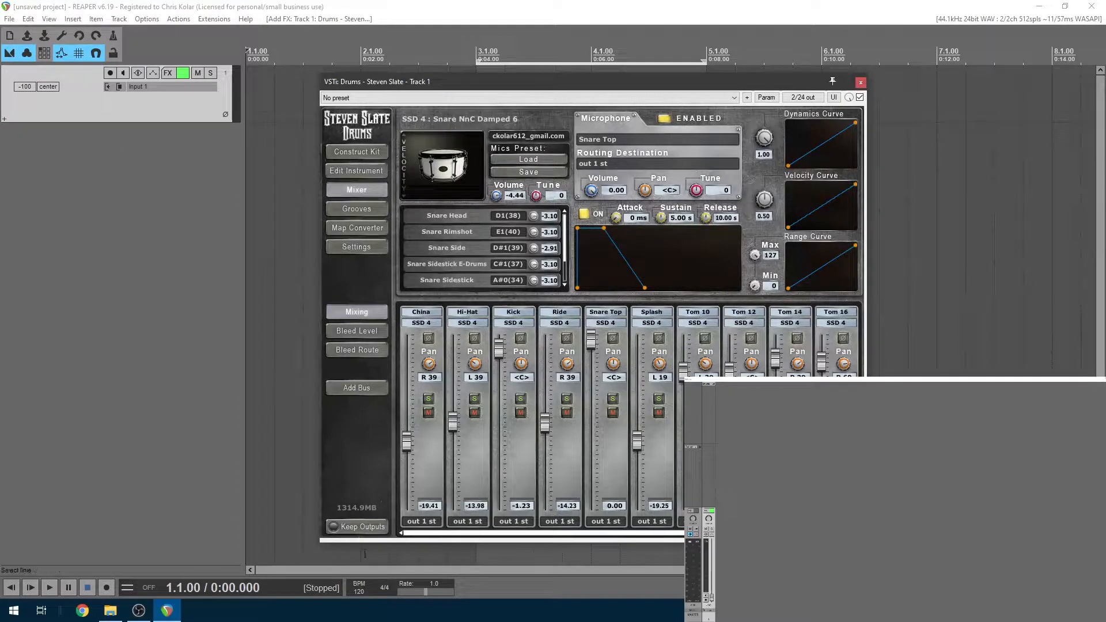
drag(671, 533, 500, 542)
click(372, 335)
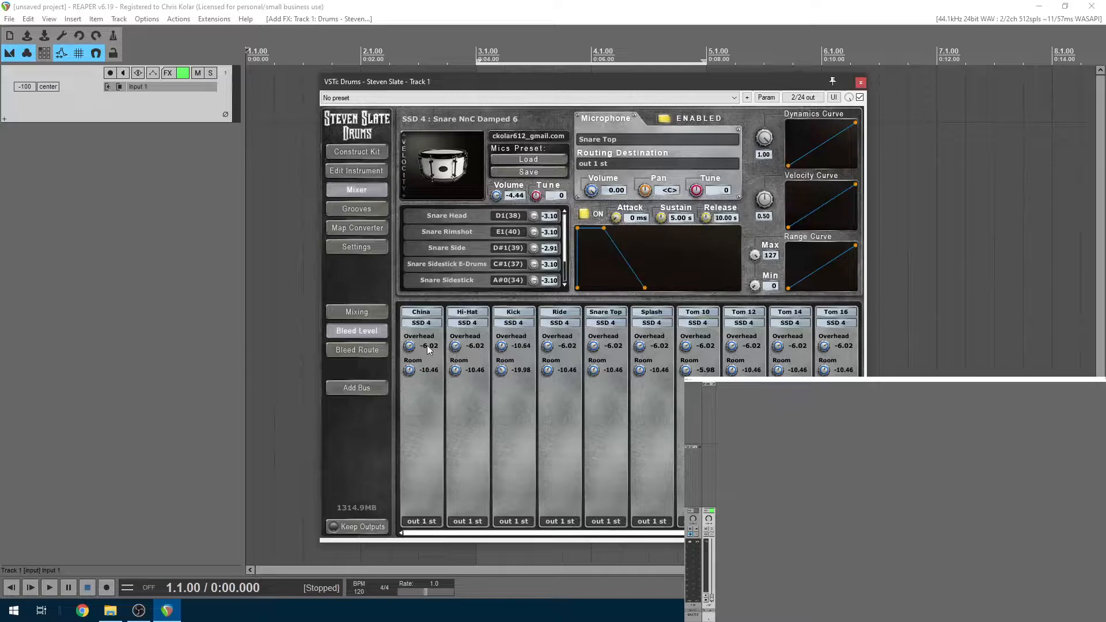
click(383, 314)
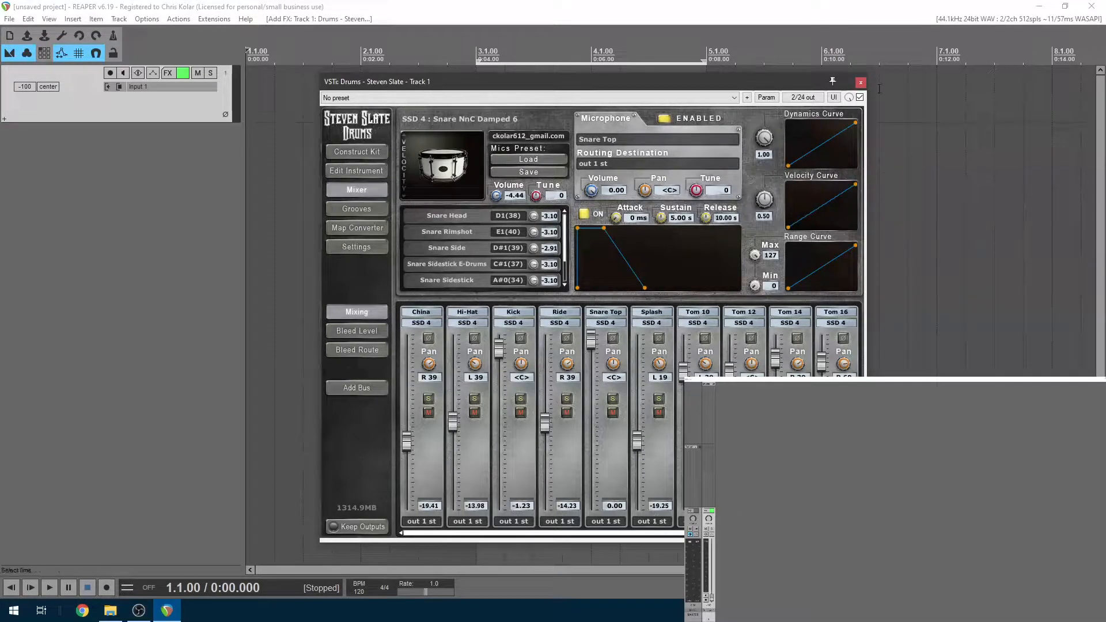
click(860, 83)
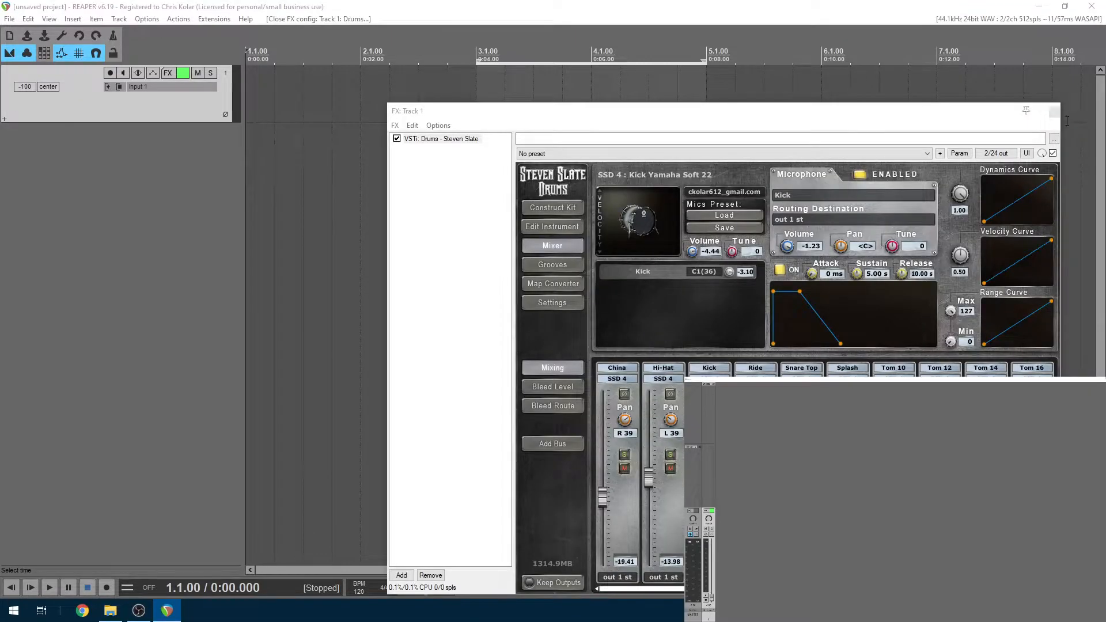
Close the FX chain window and make Track 1's lane taller
click(1056, 113)
click(495, 164)
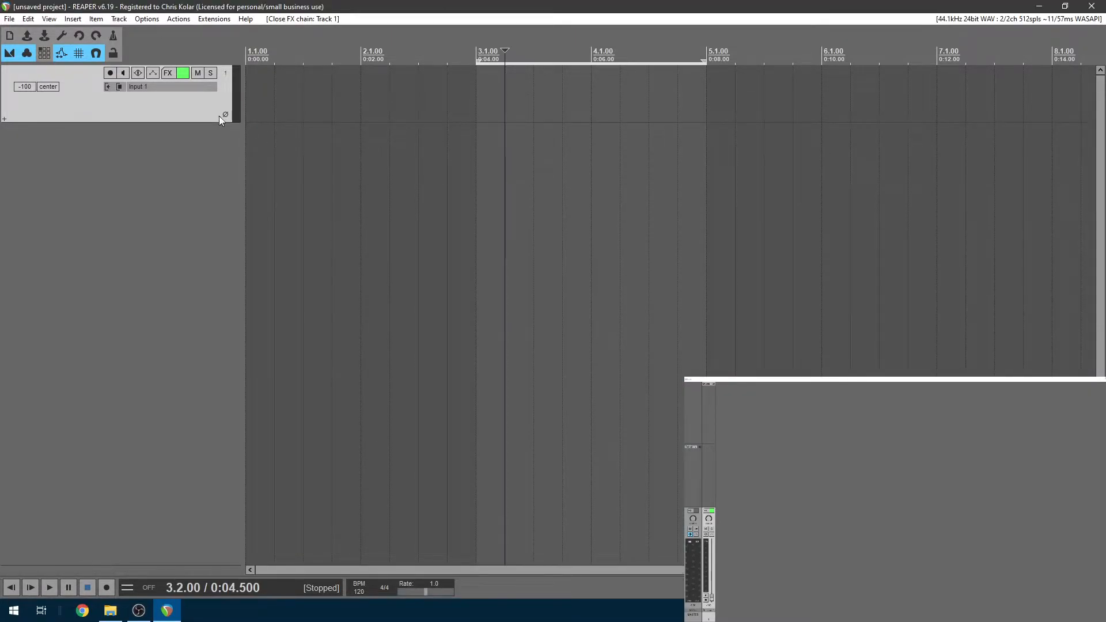
drag(194, 121, 194, 185)
Rename Track 1 with a custom typed name and clear the time selection
double_click(67, 69)
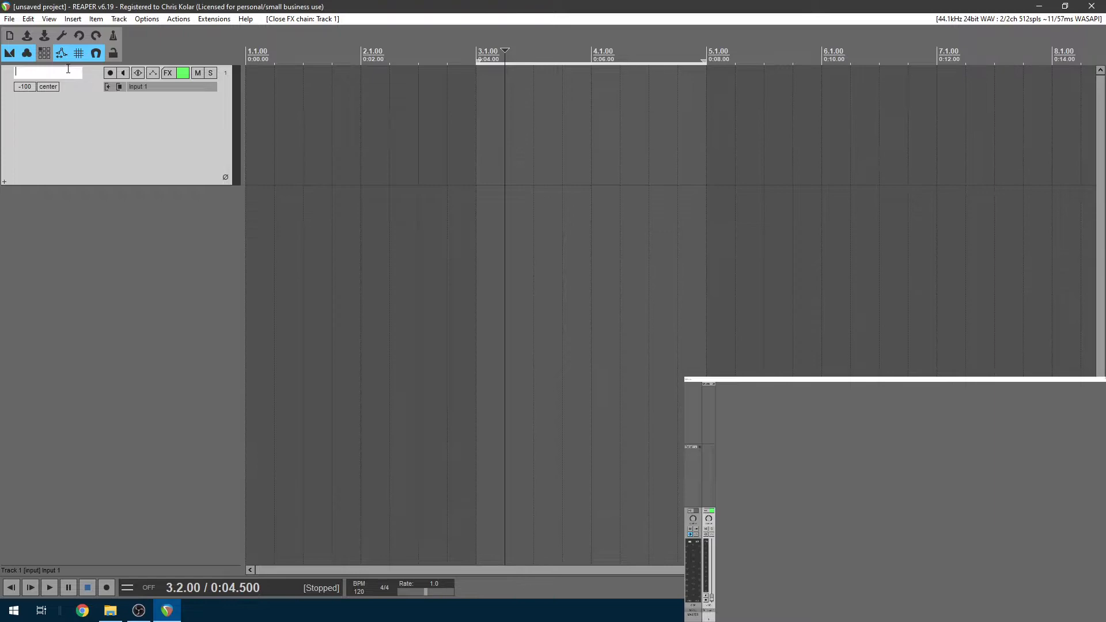
key(Return)
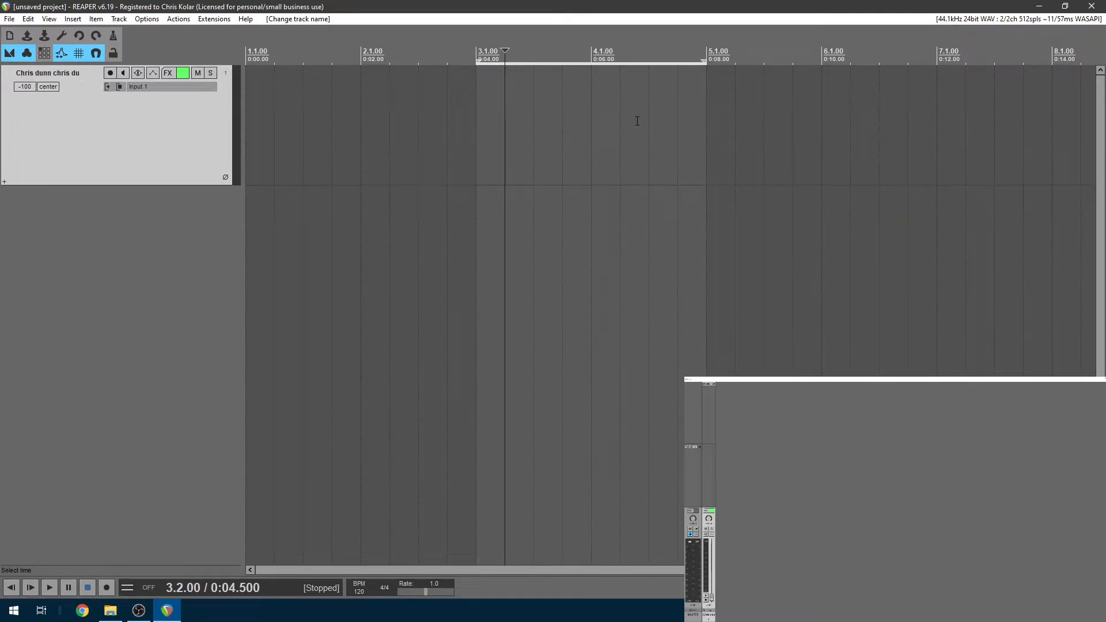
key(Escape)
Select the time range from the start of bar 2 to bar 4 on the timeline
click(475, 87)
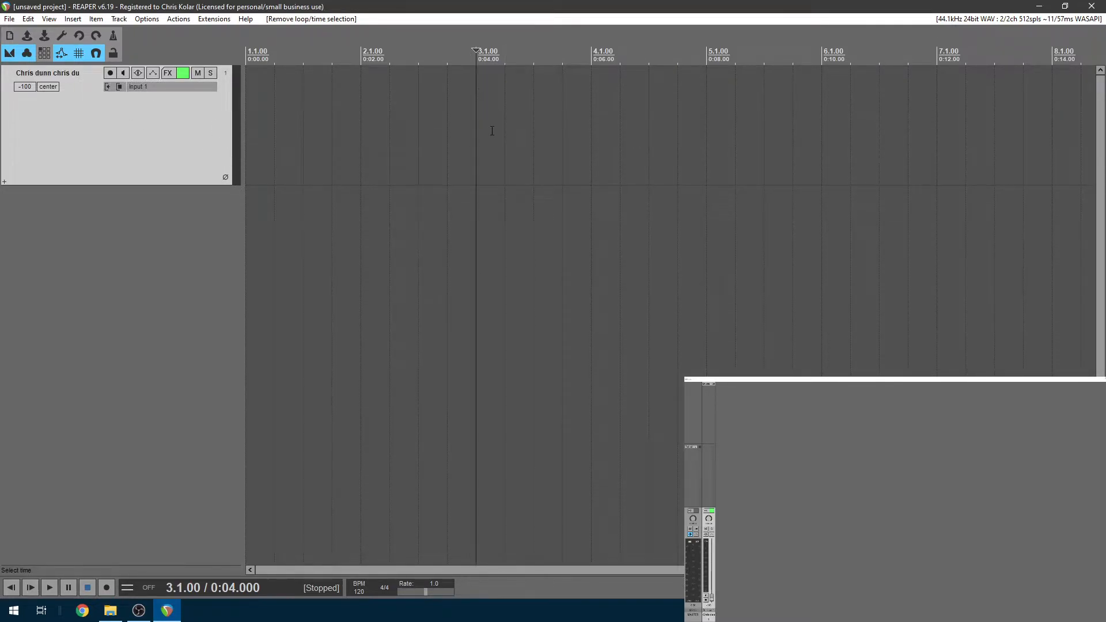
drag(476, 84, 719, 99)
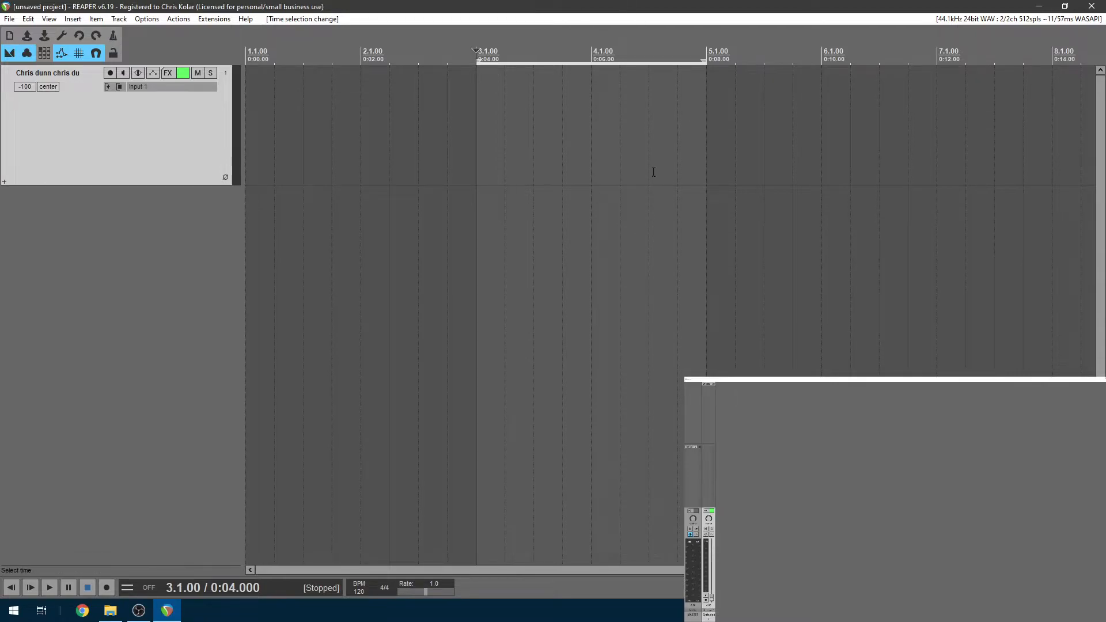
drag(369, 111, 599, 168)
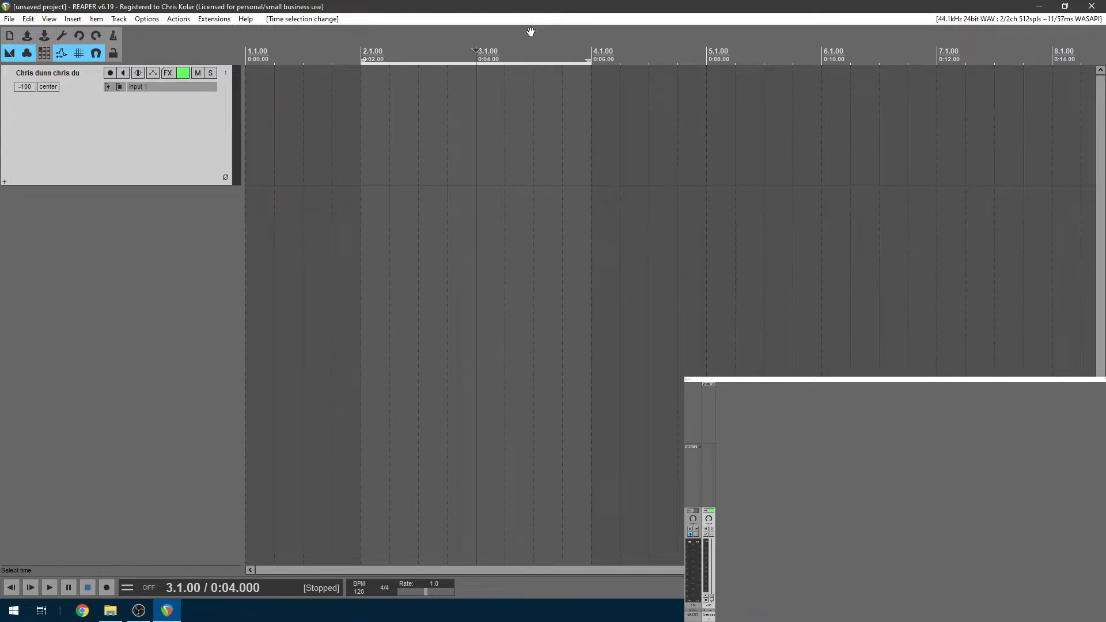
Keep the project tempo at 120 BPM and the time signature at 4/4
click(359, 594)
key(Tab)
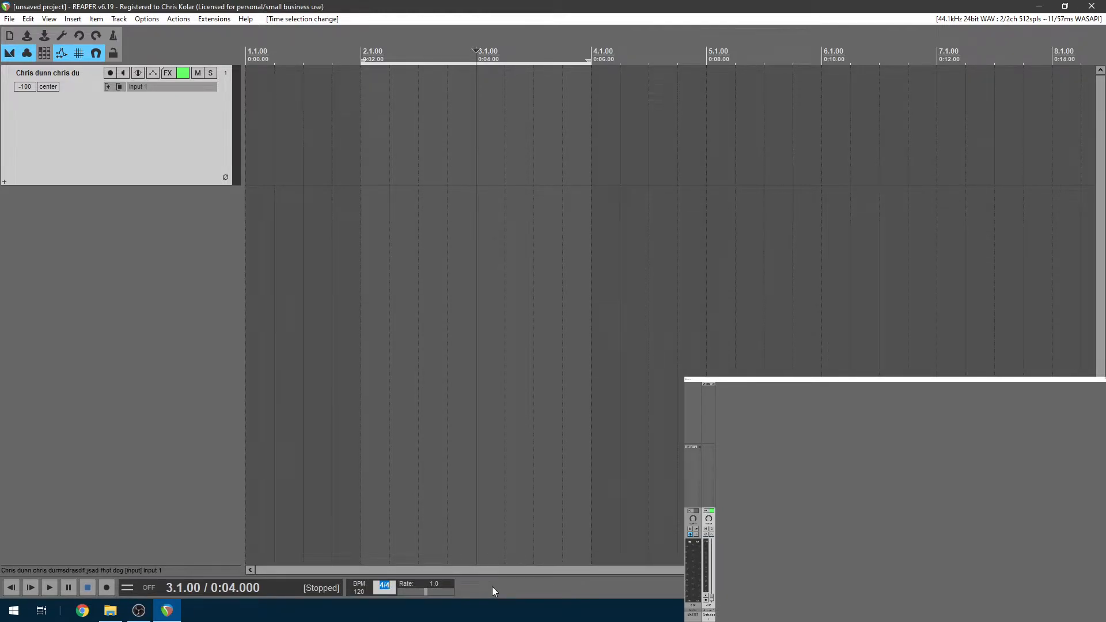
click(419, 154)
Insert a new empty MIDI item at 2.1.00 over the selection and open it for editing
click(390, 99)
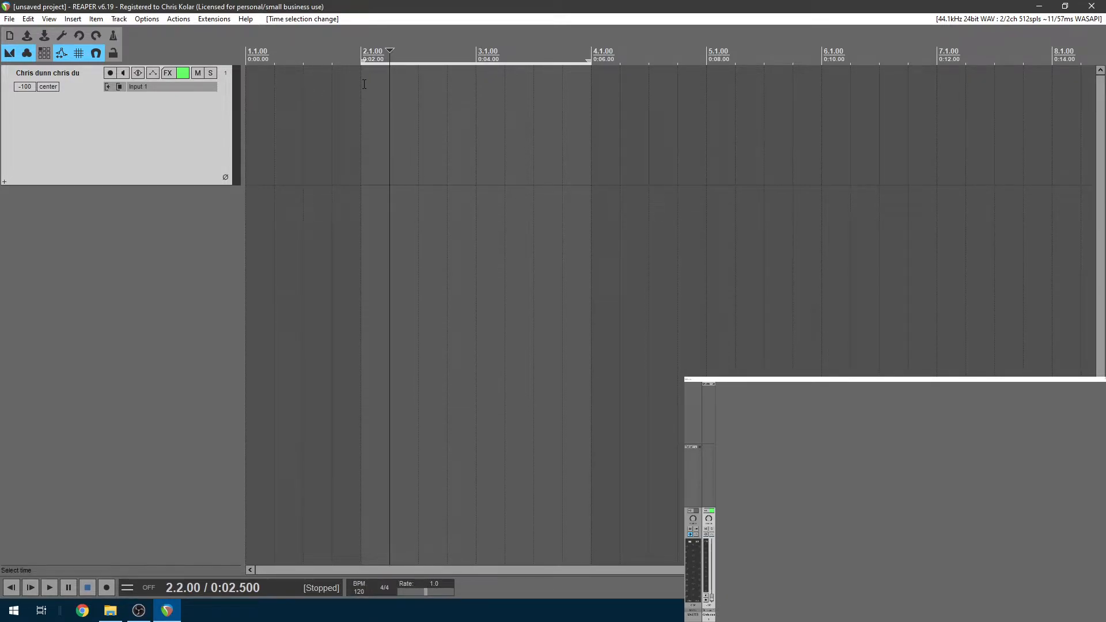
click(361, 84)
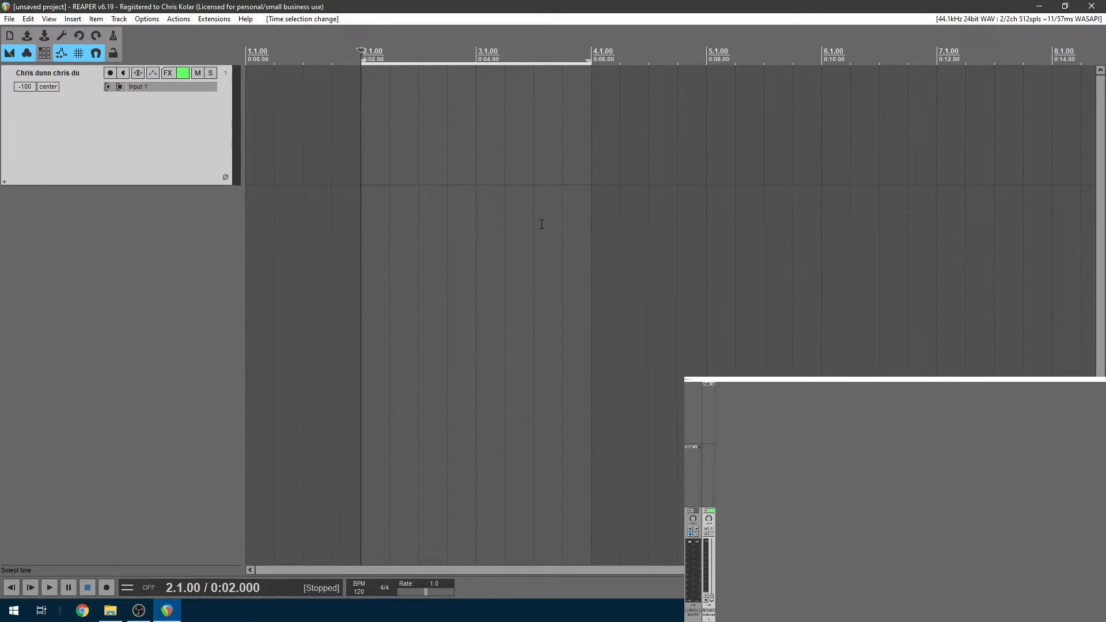
click(79, 21)
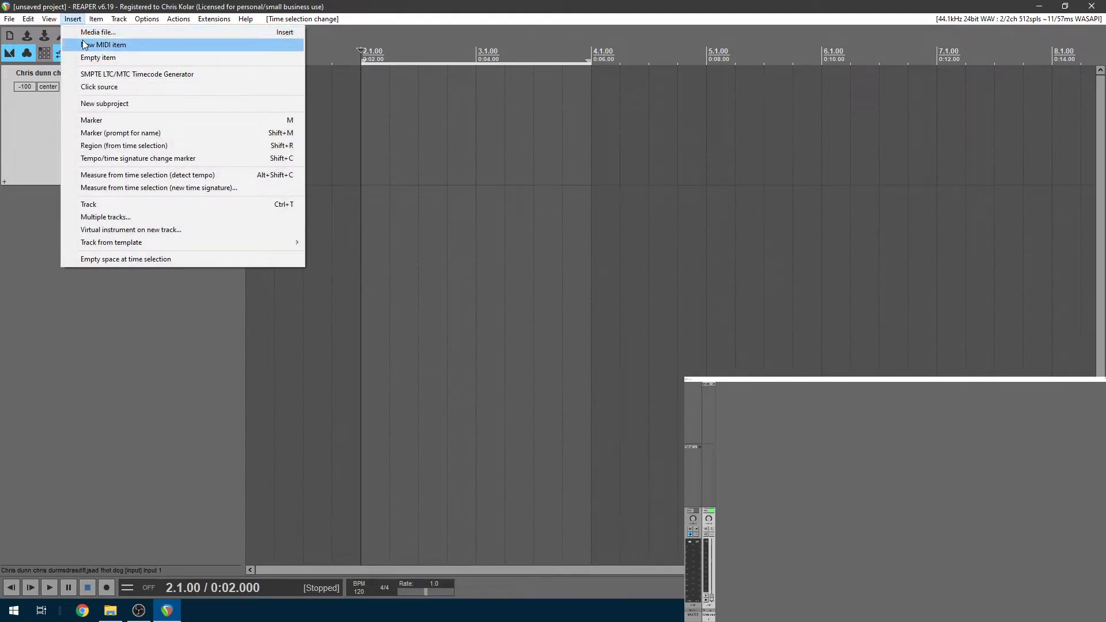
click(88, 44)
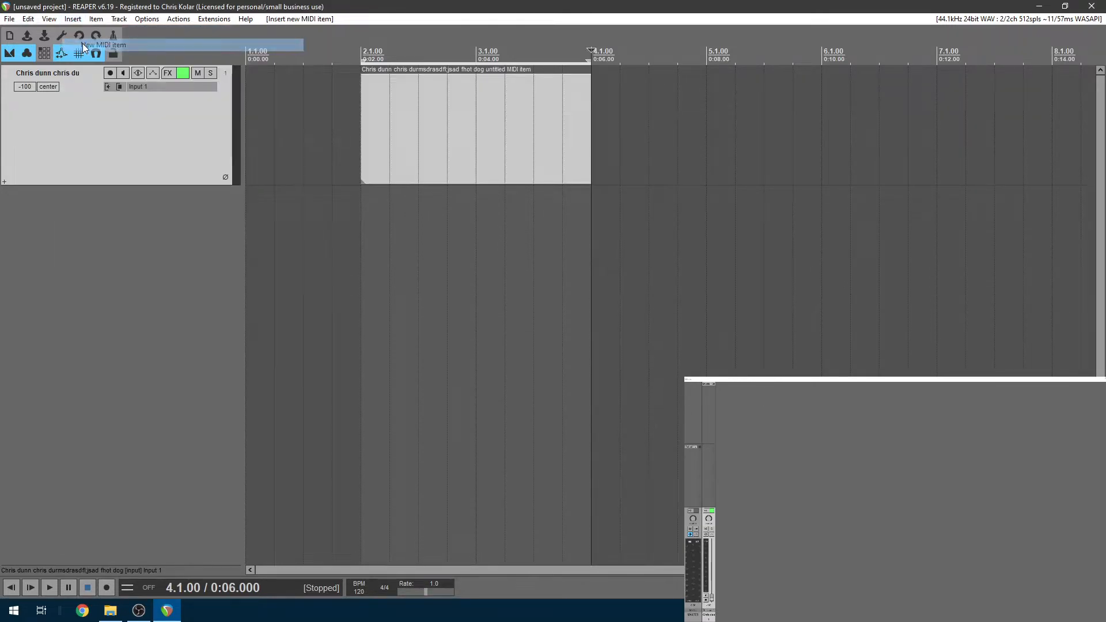
double_click(441, 119)
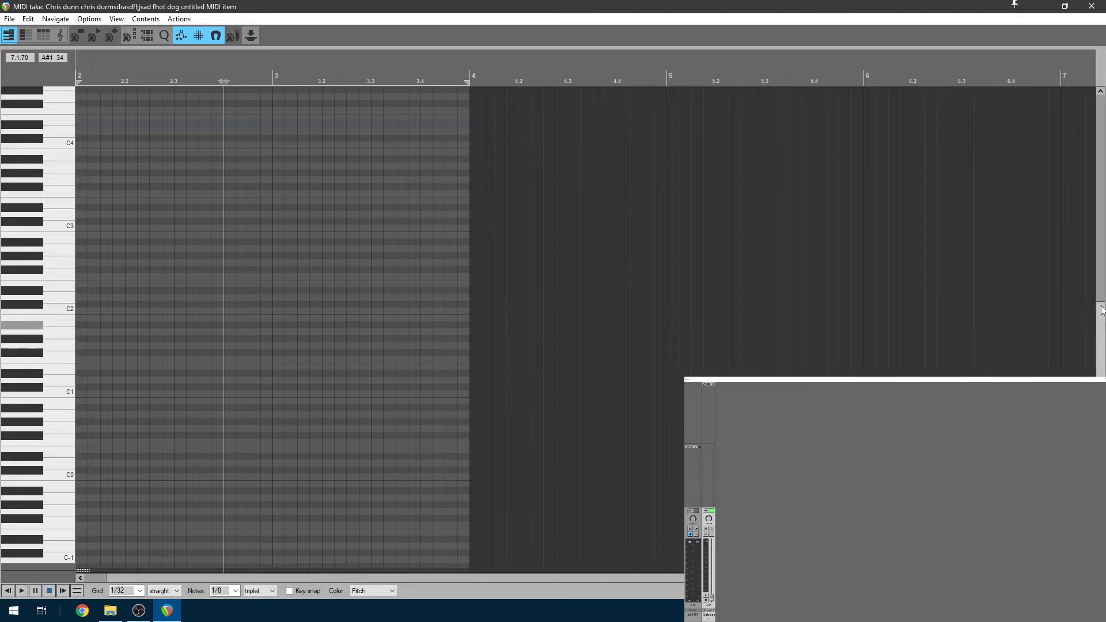
Audition the C2 and D2 drum keys in the MIDI editor, then start renaming C2
drag(187, 578, 144, 579)
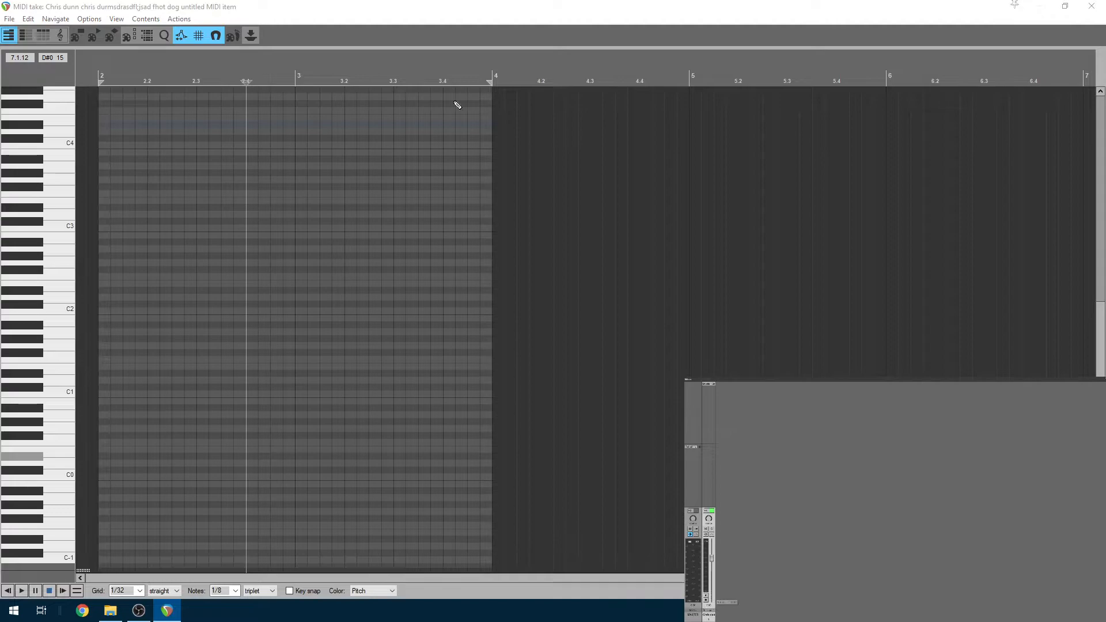
click(375, 8)
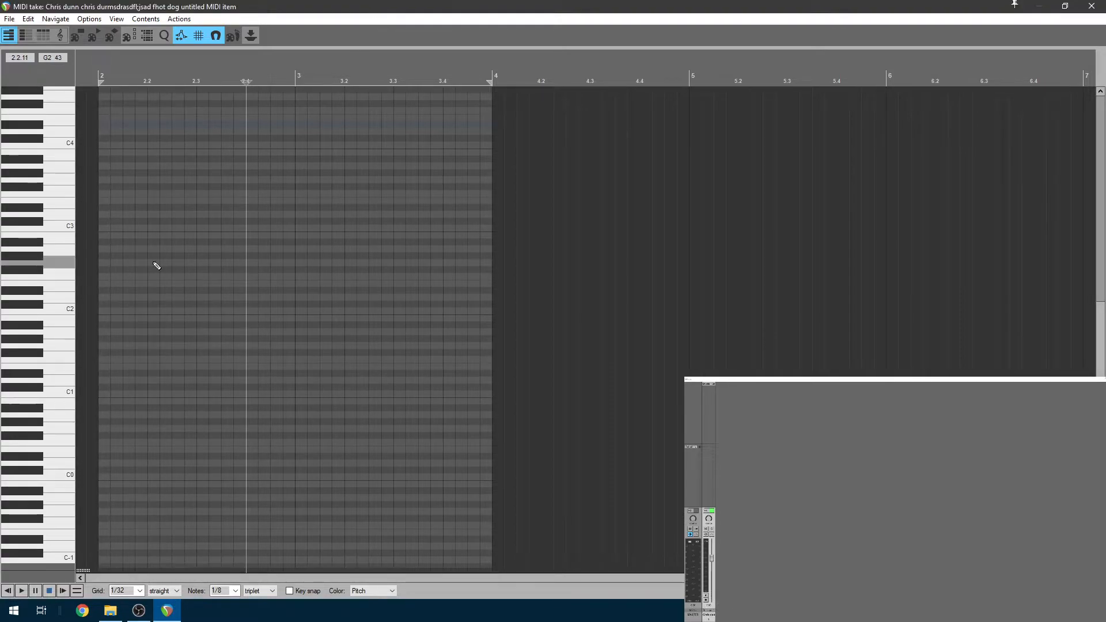
click(57, 311)
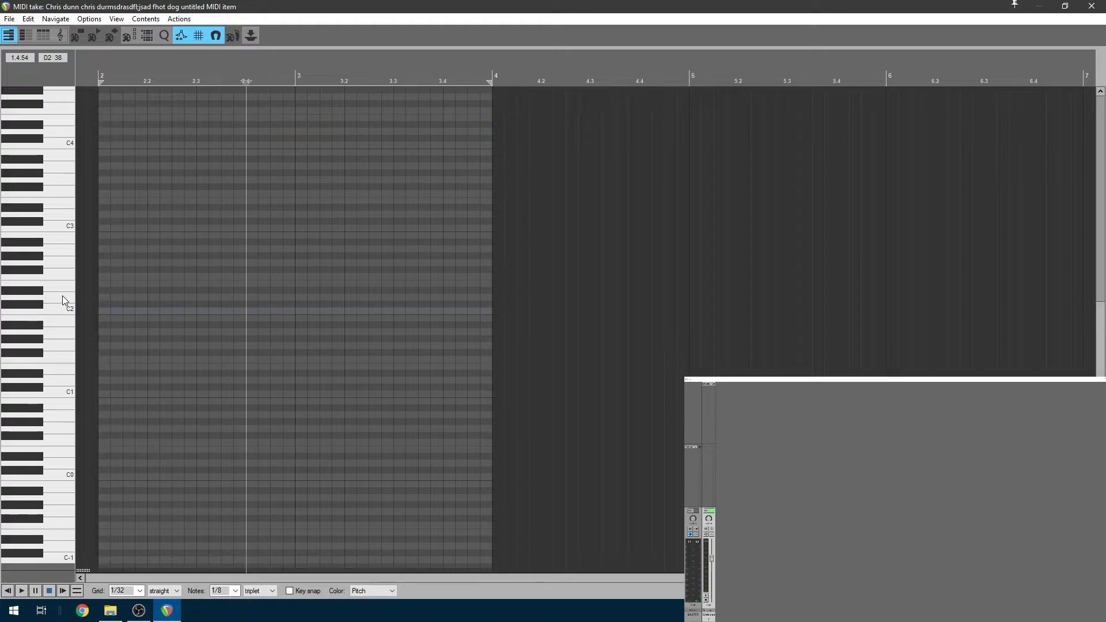
click(68, 295)
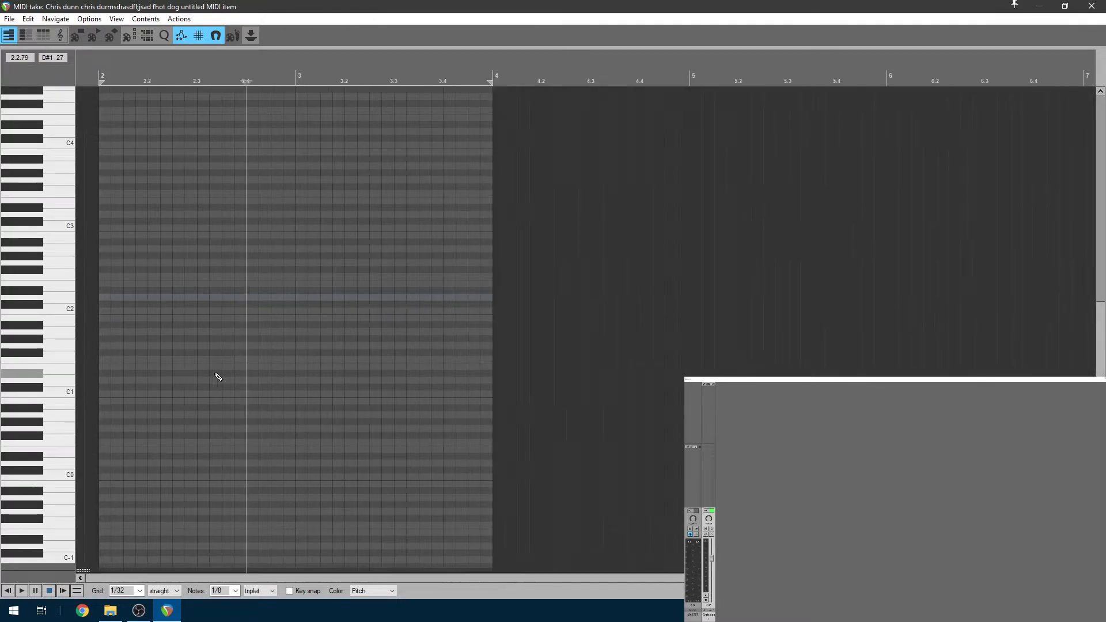
click(60, 312)
click(58, 297)
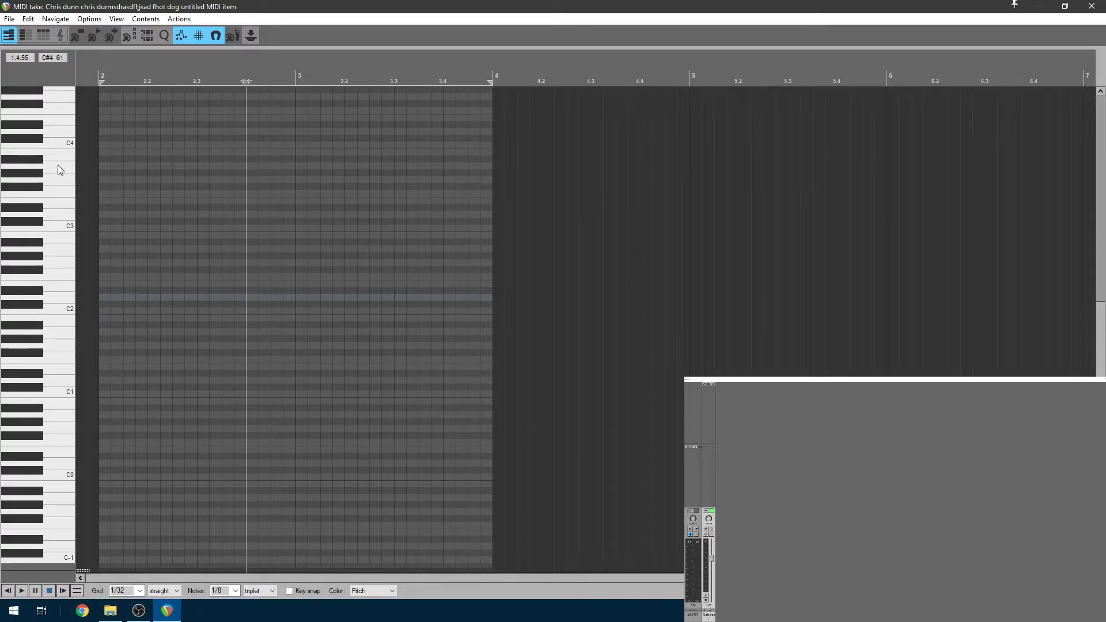
click(55, 312)
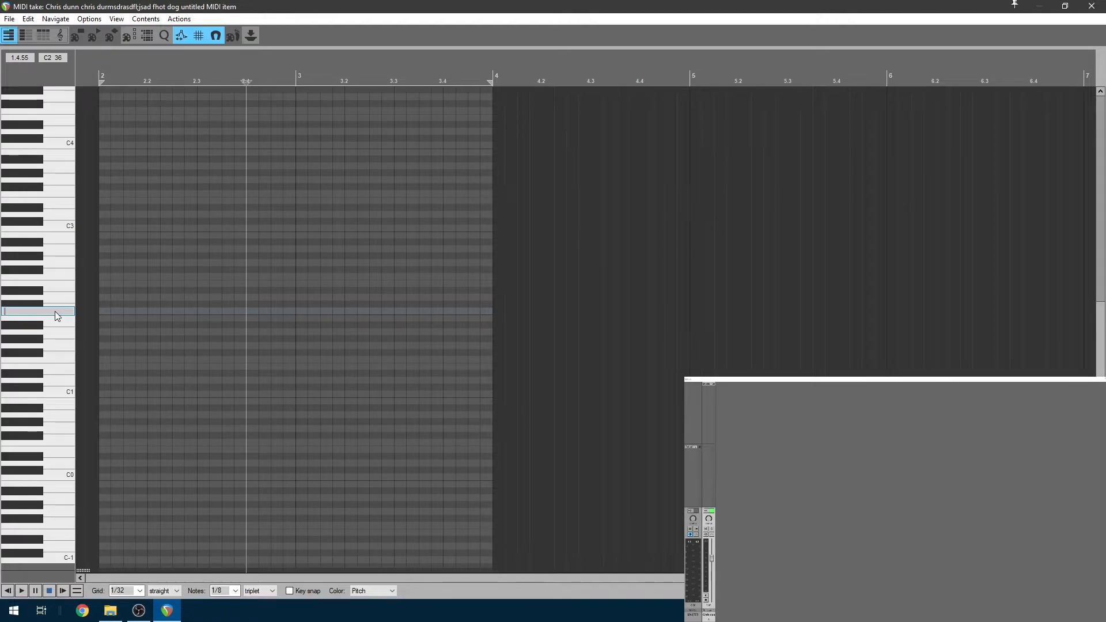
Name the C2 key 'Kick' and the D2 key 'Snare'
text(Kick)
key(Return)
double_click(60, 297)
text(Snare)
key(Return)
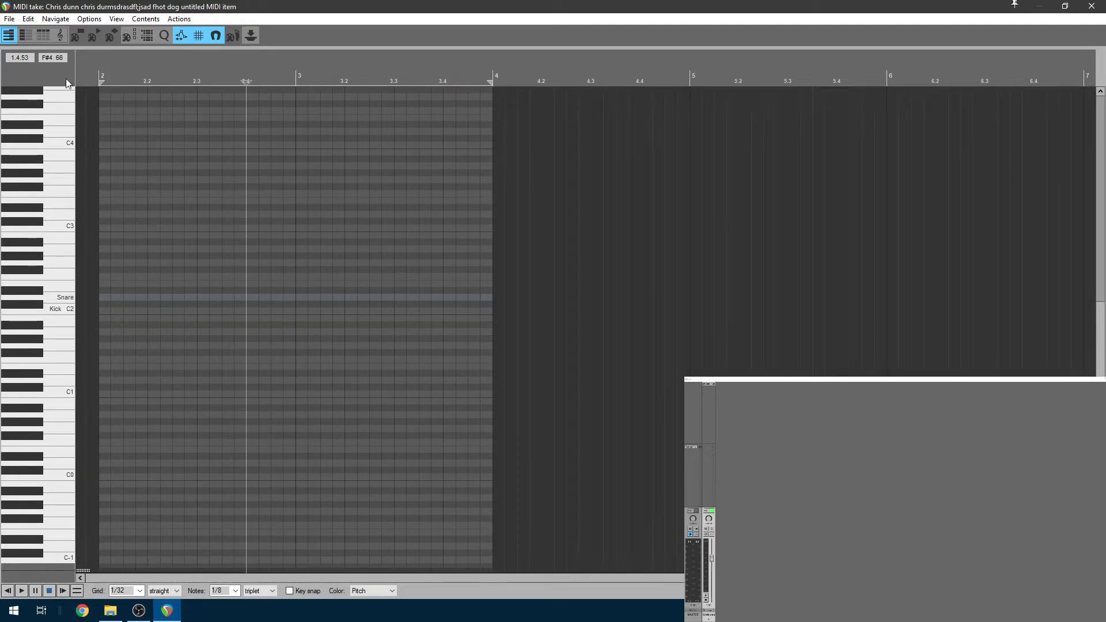
Browse the File menu's Note/CC names options without choosing anything
click(10, 20)
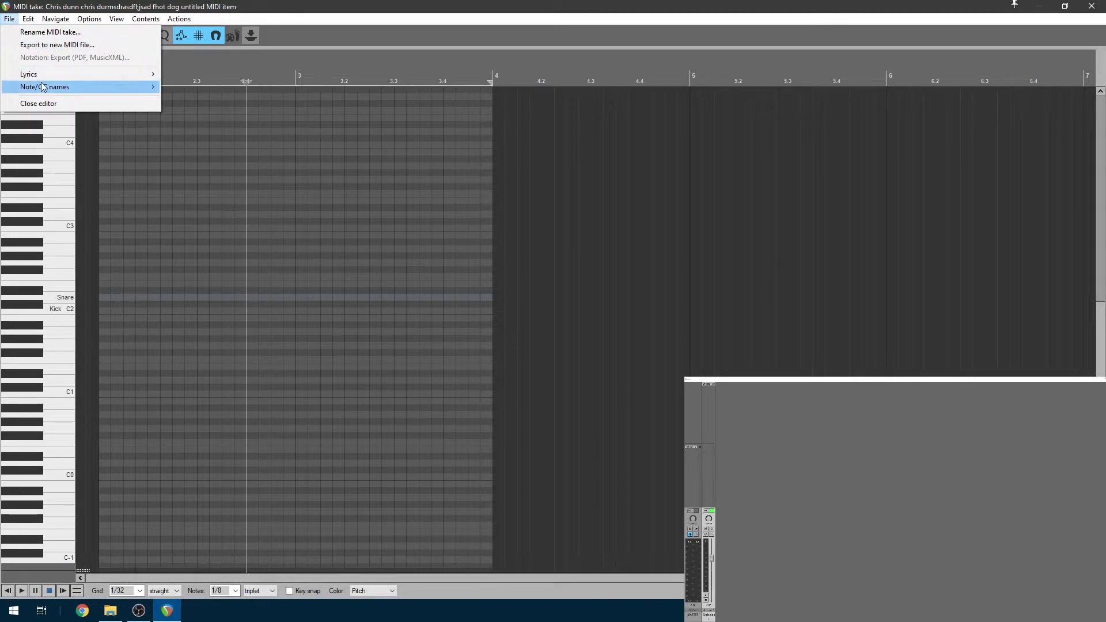
click(418, 5)
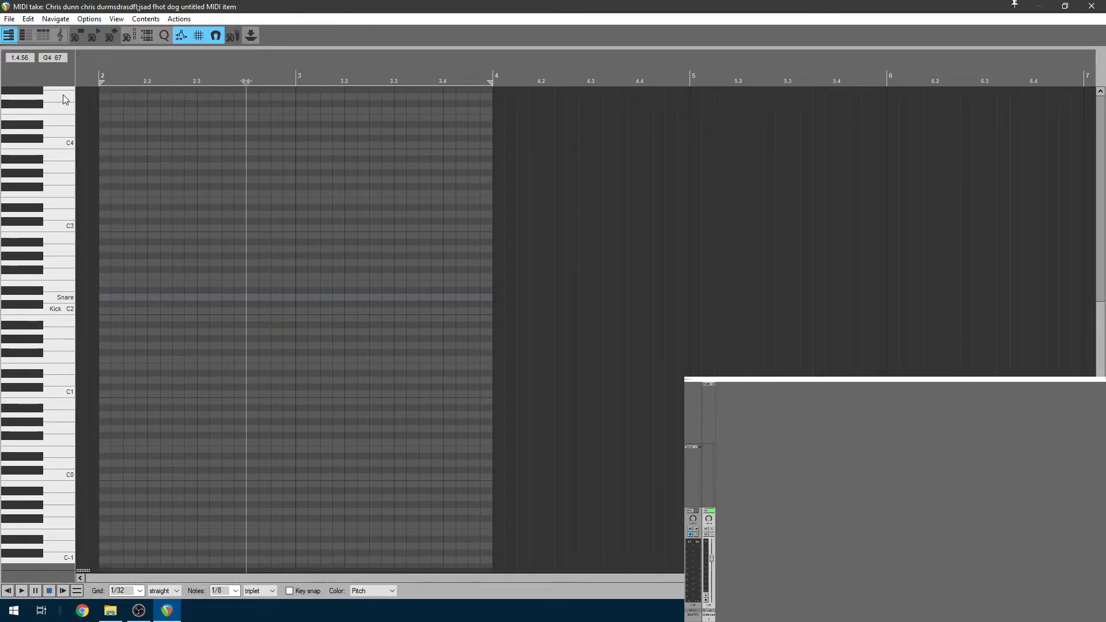
click(9, 20)
mouse_move(47, 92)
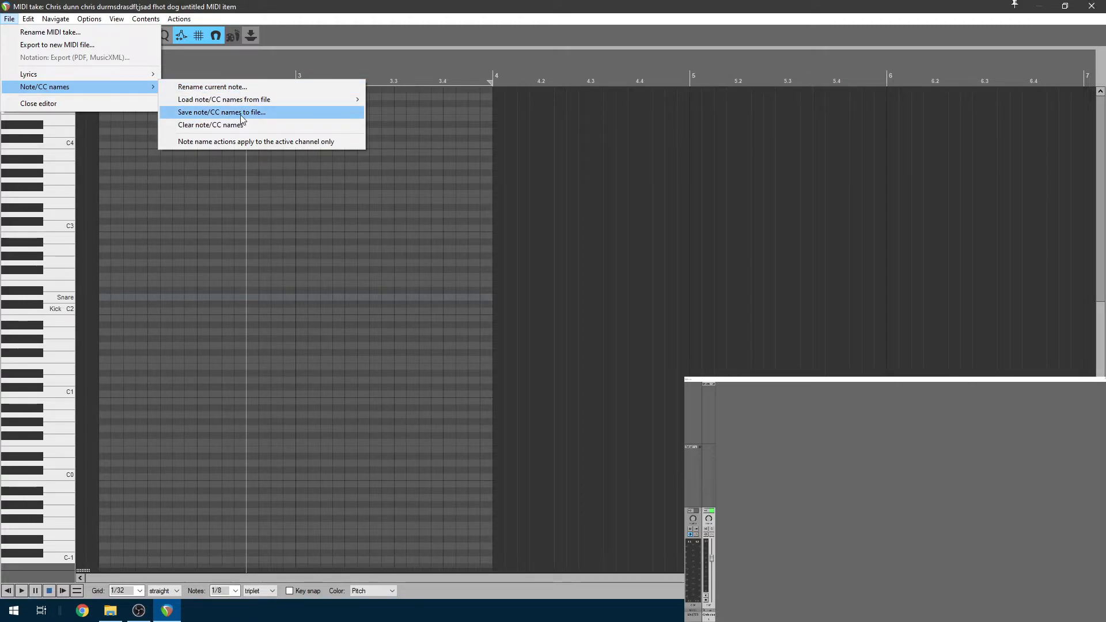
click(444, 18)
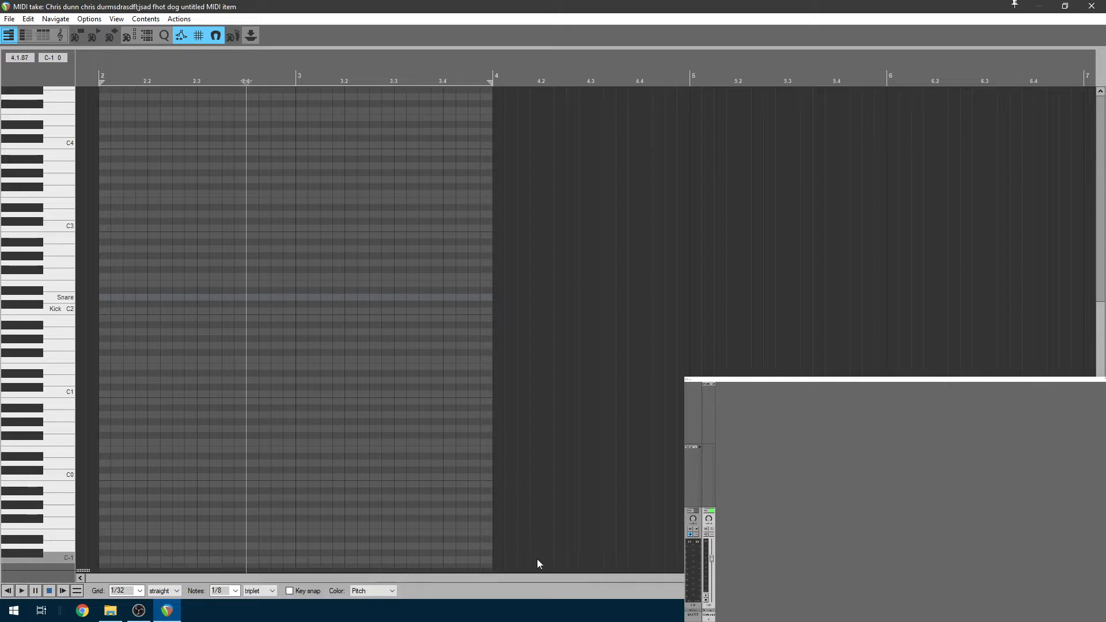
click(59, 304)
click(58, 298)
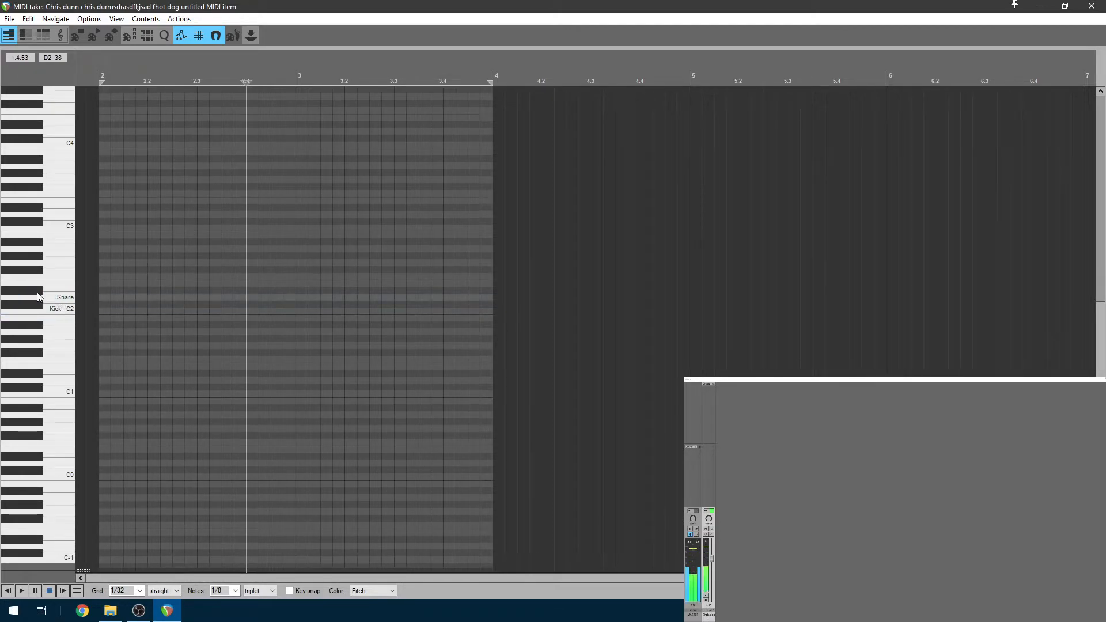
click(33, 290)
click(34, 293)
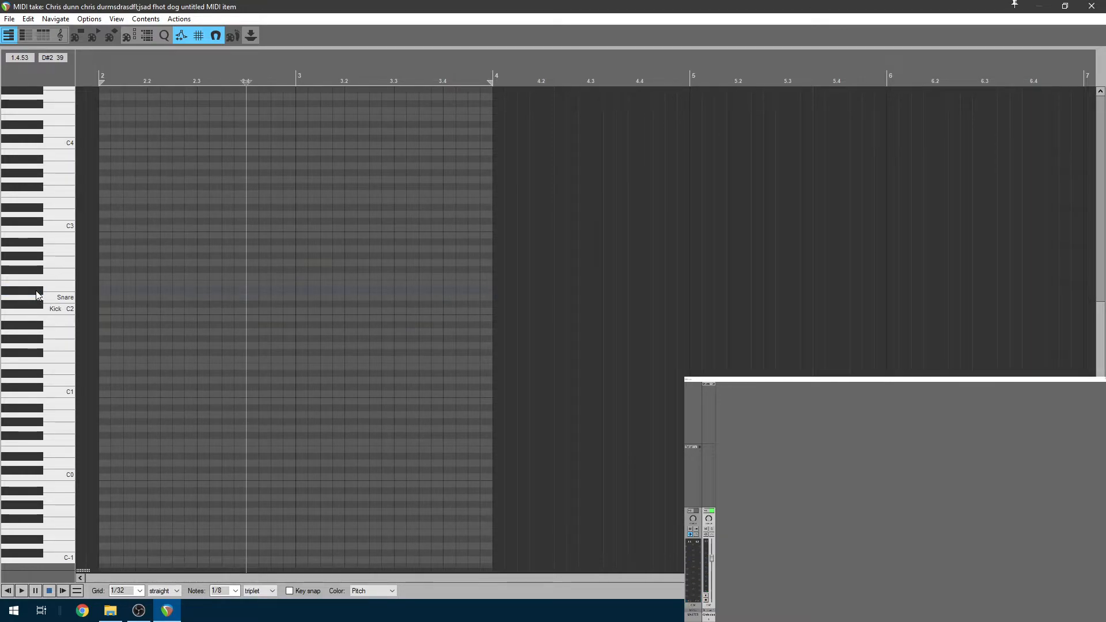
click(36, 294)
click(47, 296)
click(33, 293)
click(53, 299)
click(57, 295)
click(58, 301)
click(59, 300)
click(62, 299)
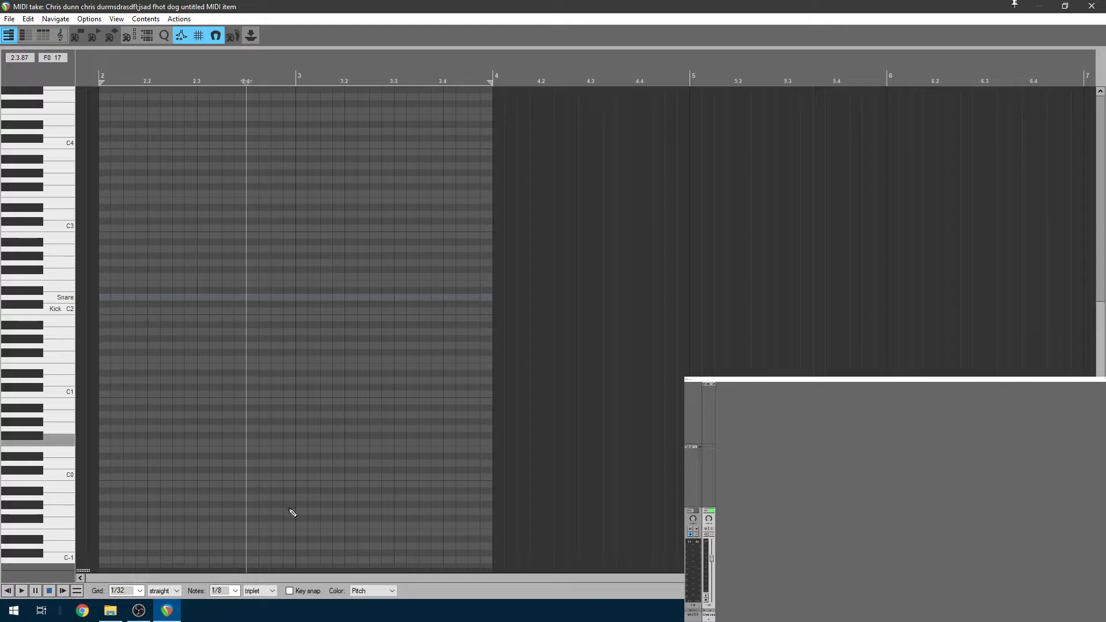
click(49, 273)
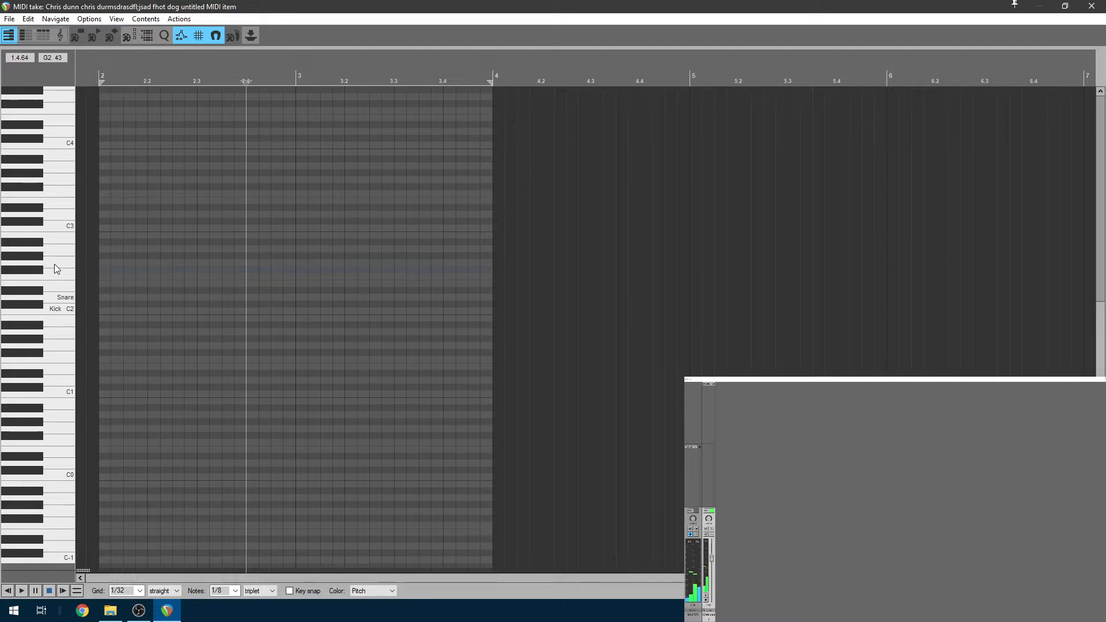
click(56, 261)
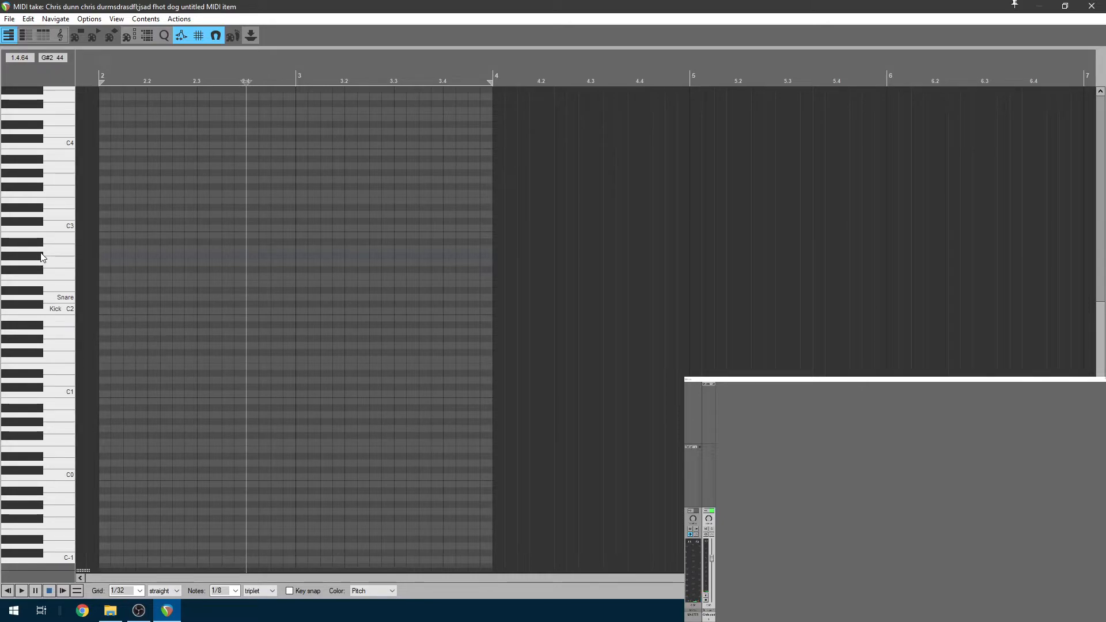
click(49, 249)
click(50, 236)
click(64, 228)
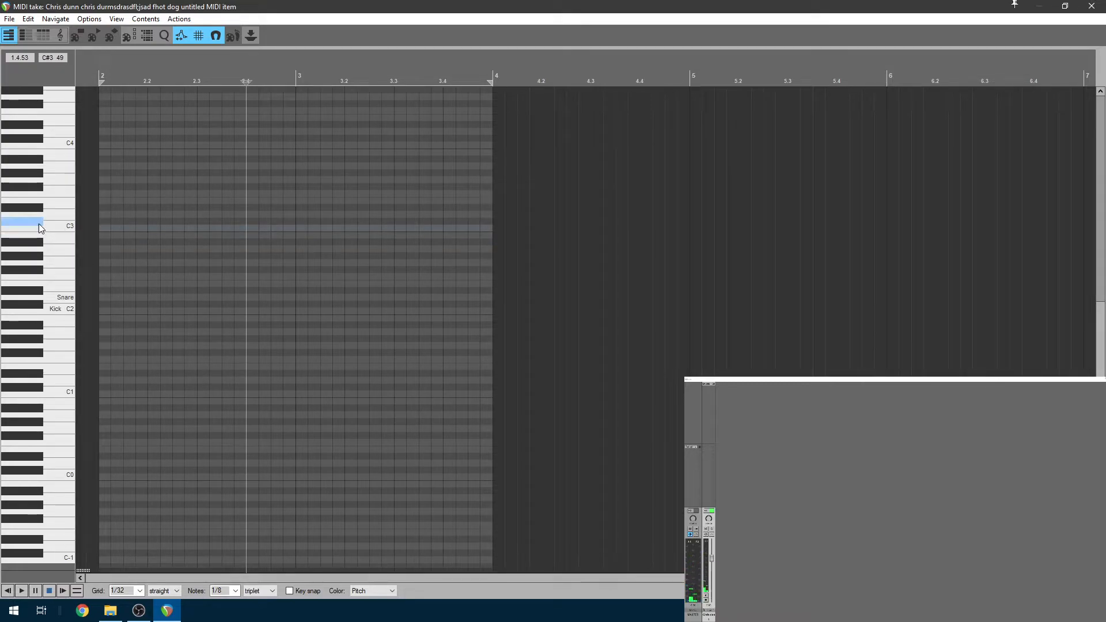
click(43, 209)
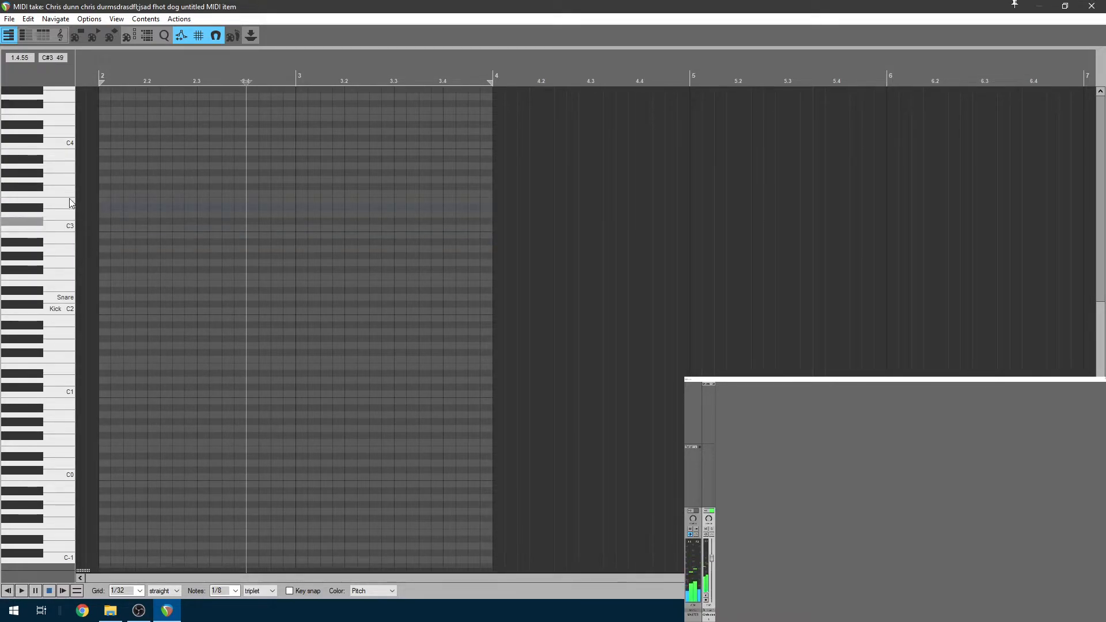
click(56, 205)
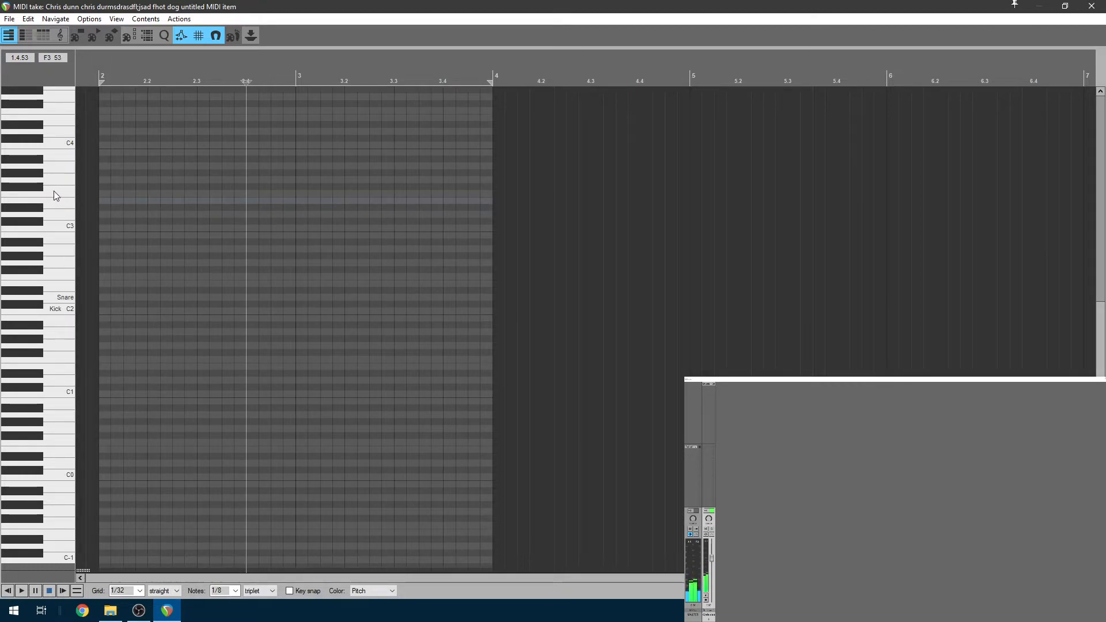
click(44, 189)
click(43, 176)
click(40, 172)
click(50, 165)
click(40, 160)
click(46, 154)
Audition several drum keys and name the F#2 key 'Hat Closed'
click(39, 159)
click(51, 153)
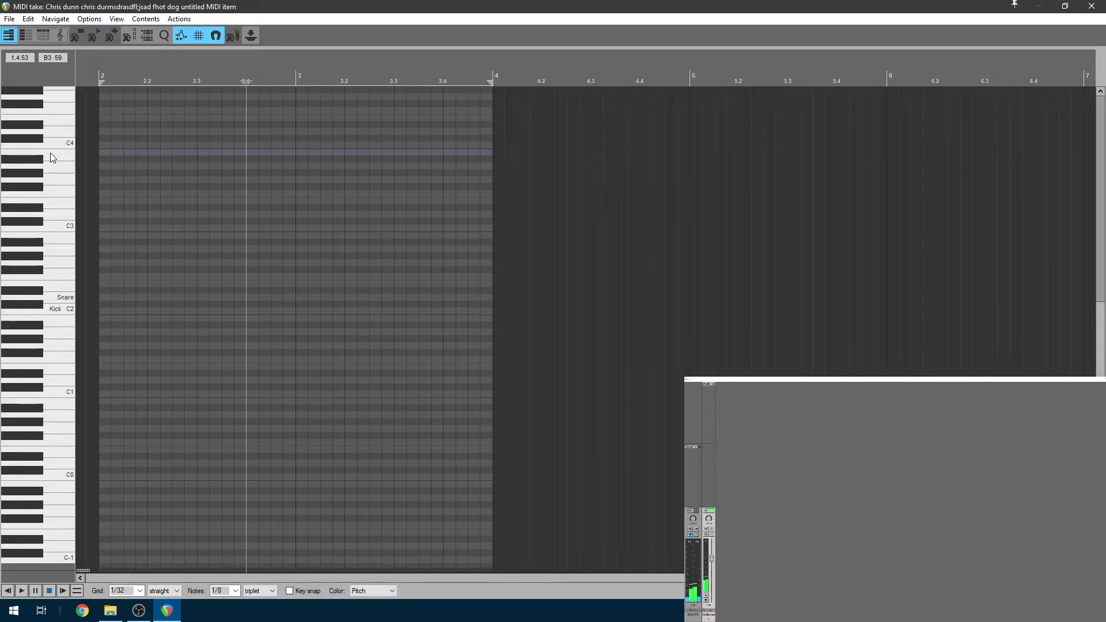
scroll(50, 153, up, 1)
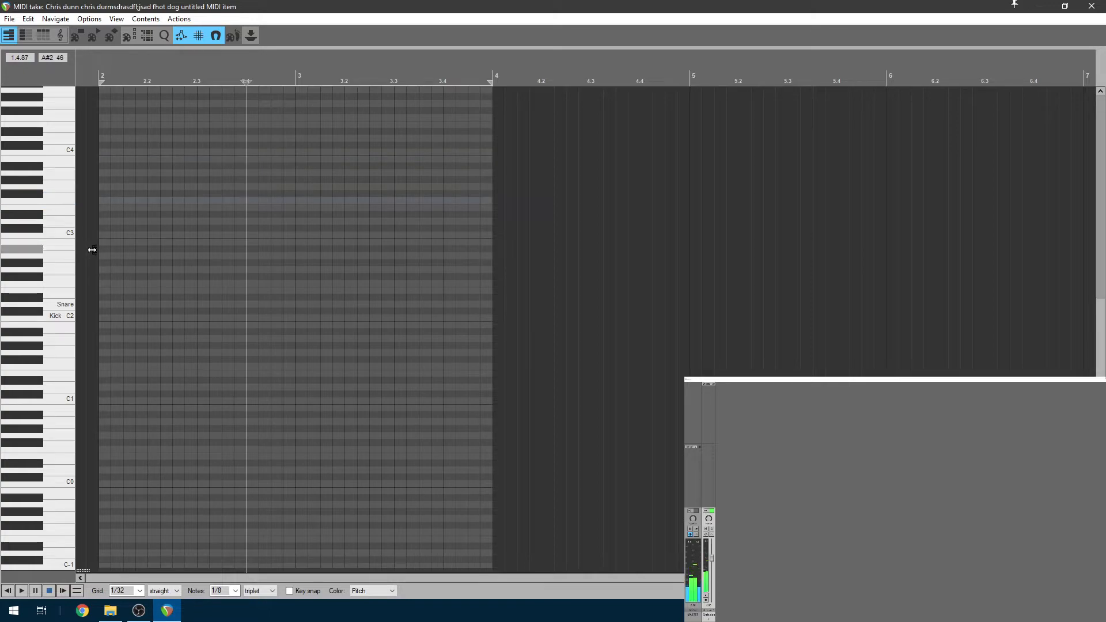
click(57, 291)
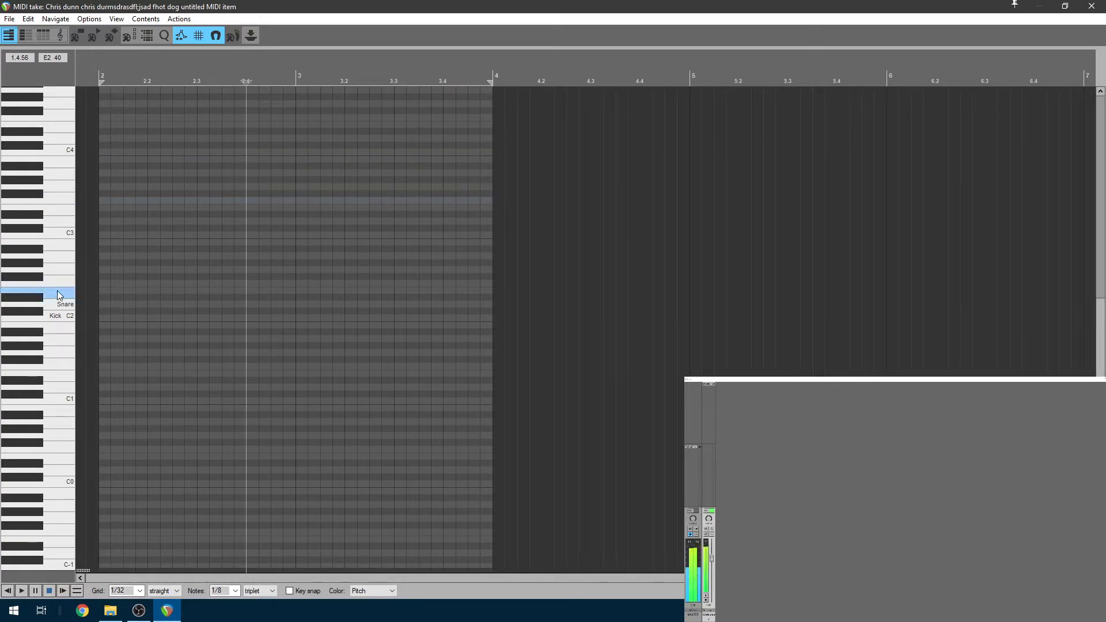
click(55, 318)
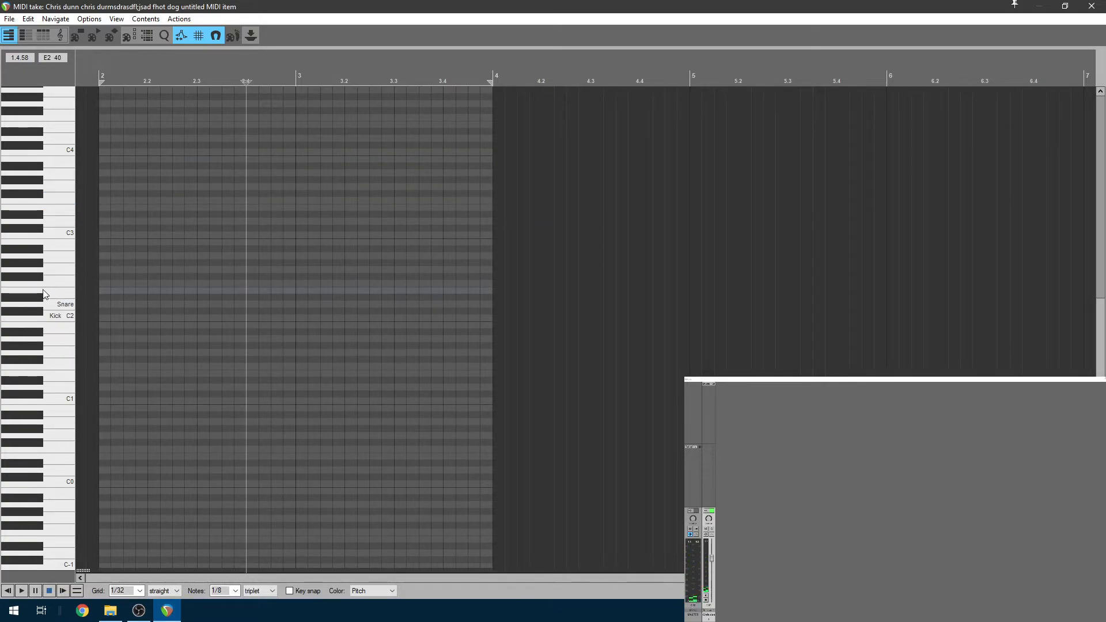
click(68, 316)
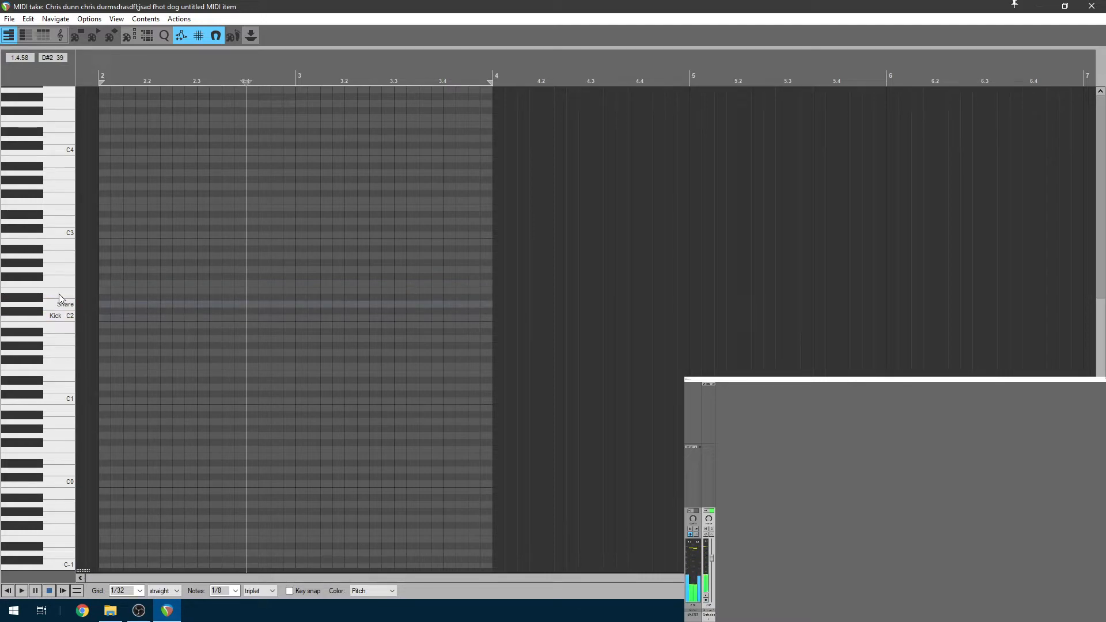
click(34, 277)
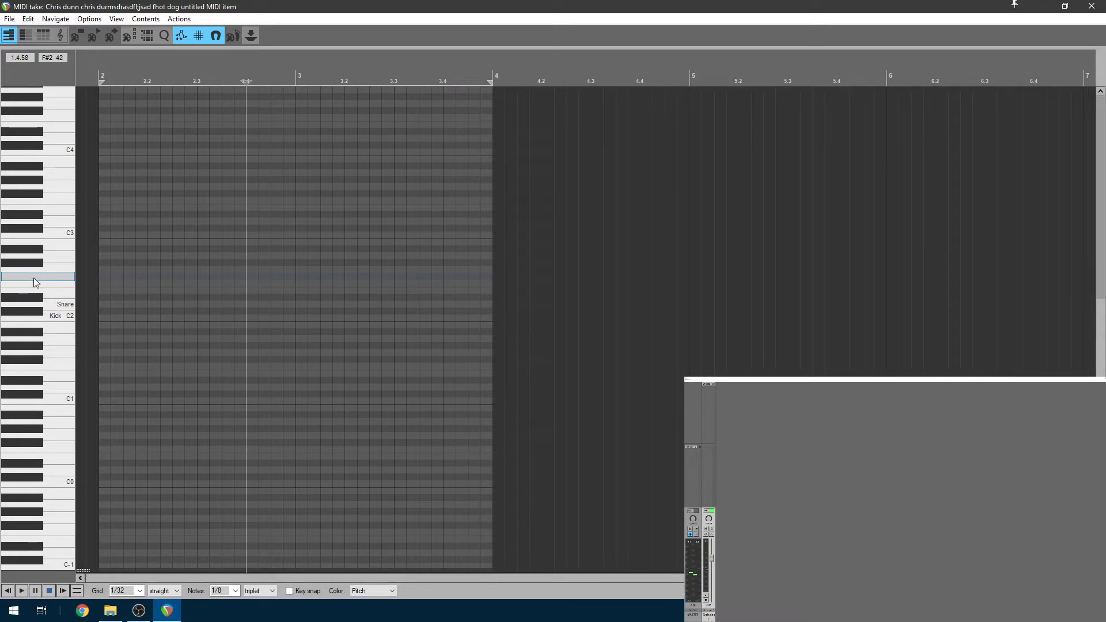
text(Hat Closed)
key(Return)
Preview the A#2 key and name it 'Hat Open'
click(26, 251)
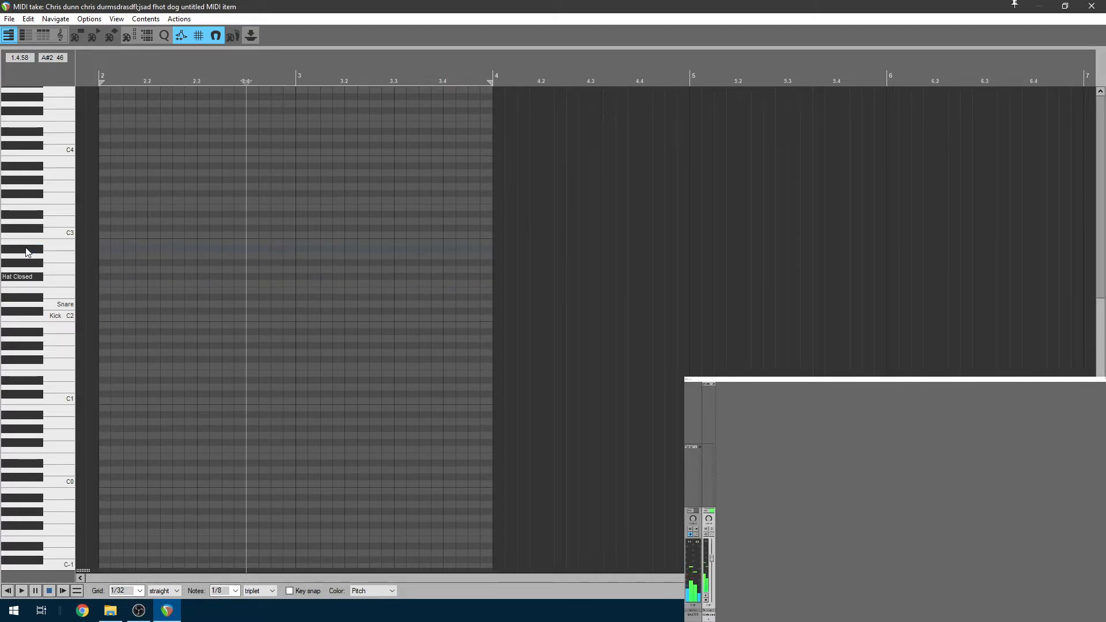
double_click(27, 251)
text(Hat Open)
key(Return)
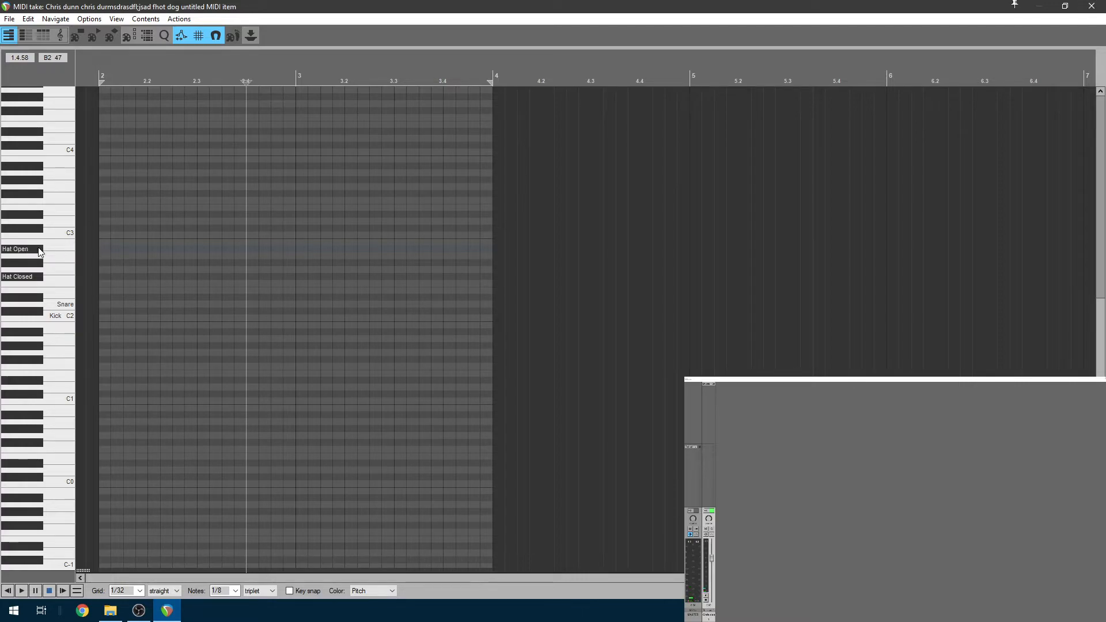
click(8, 19)
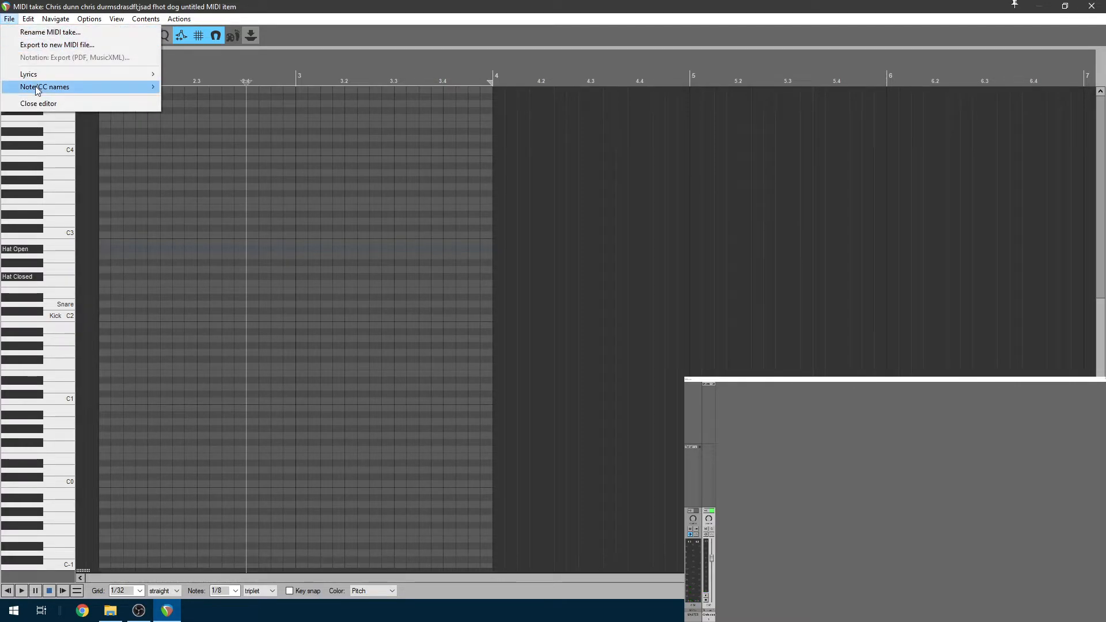
Save the drum note names to a file named 'sample dru' and close the MIDI editor
mouse_move(36, 87)
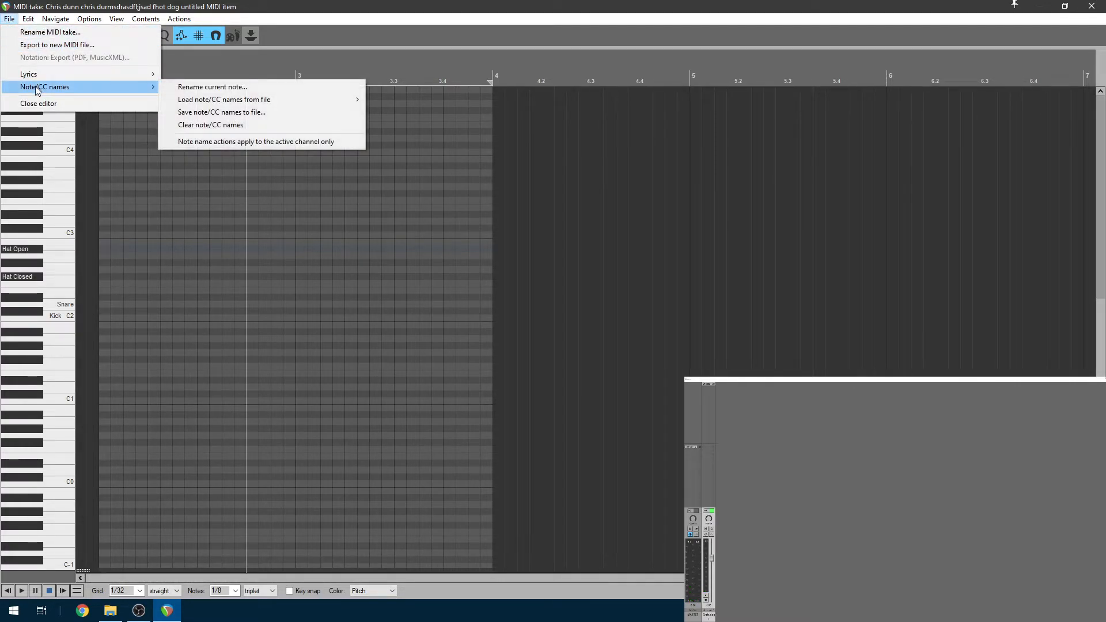
click(222, 112)
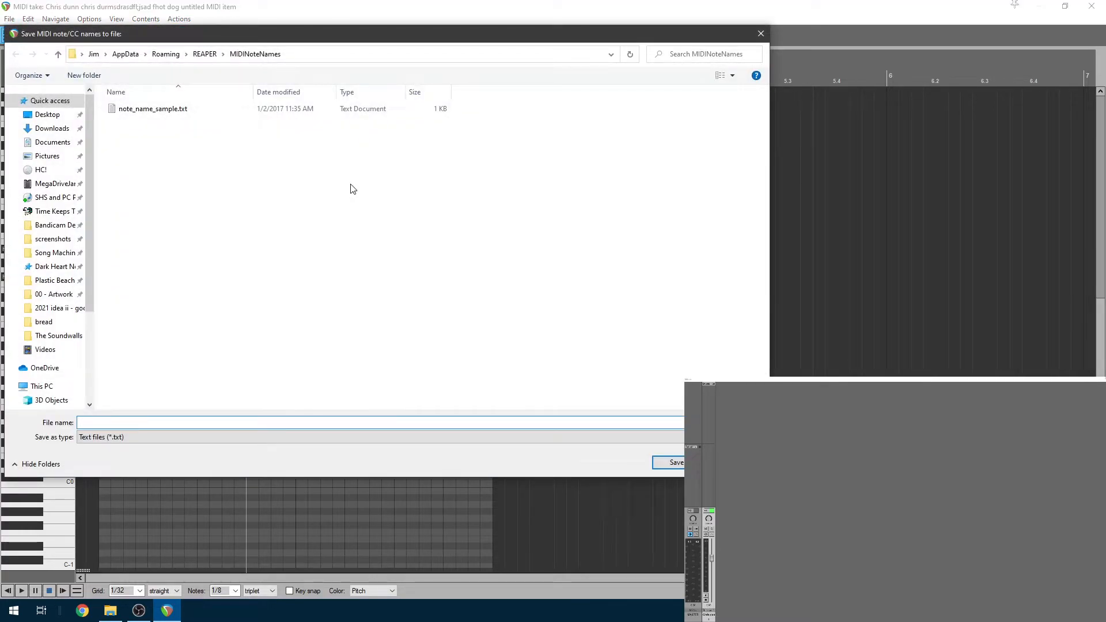
key(Return)
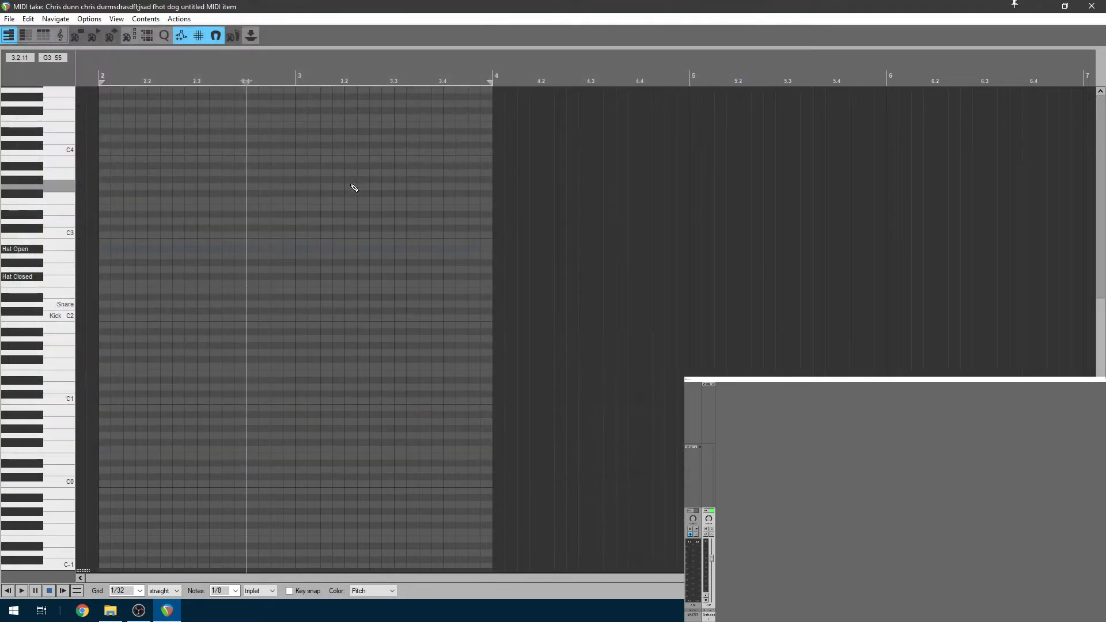
click(1103, 4)
Delete the old MIDI item, insert a fresh empty one, and open it
click(360, 108)
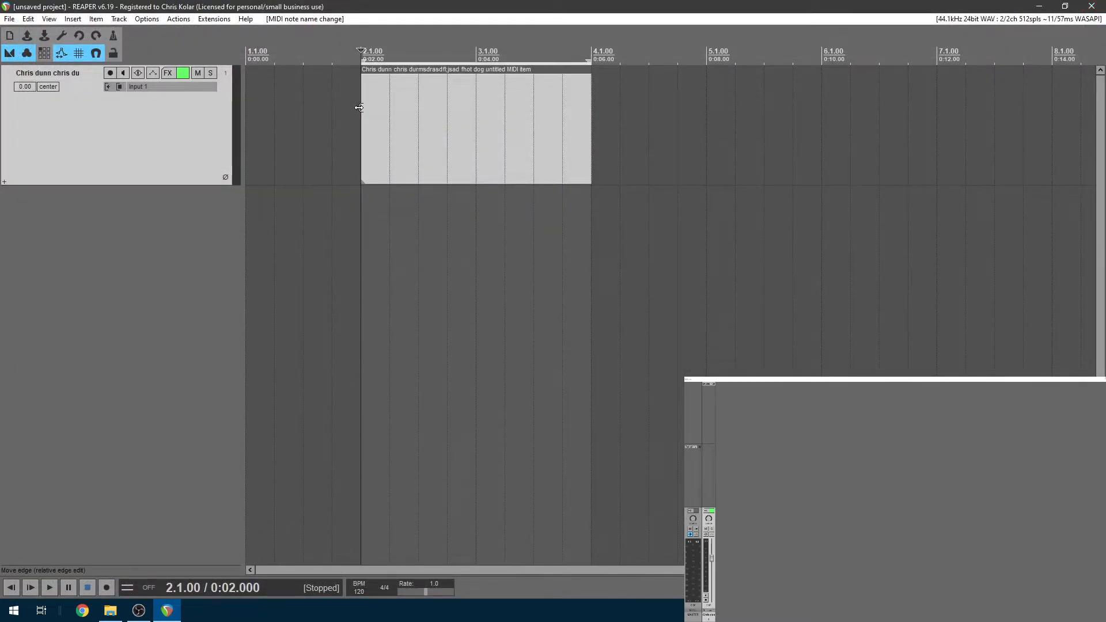
key(Delete)
click(73, 18)
click(91, 44)
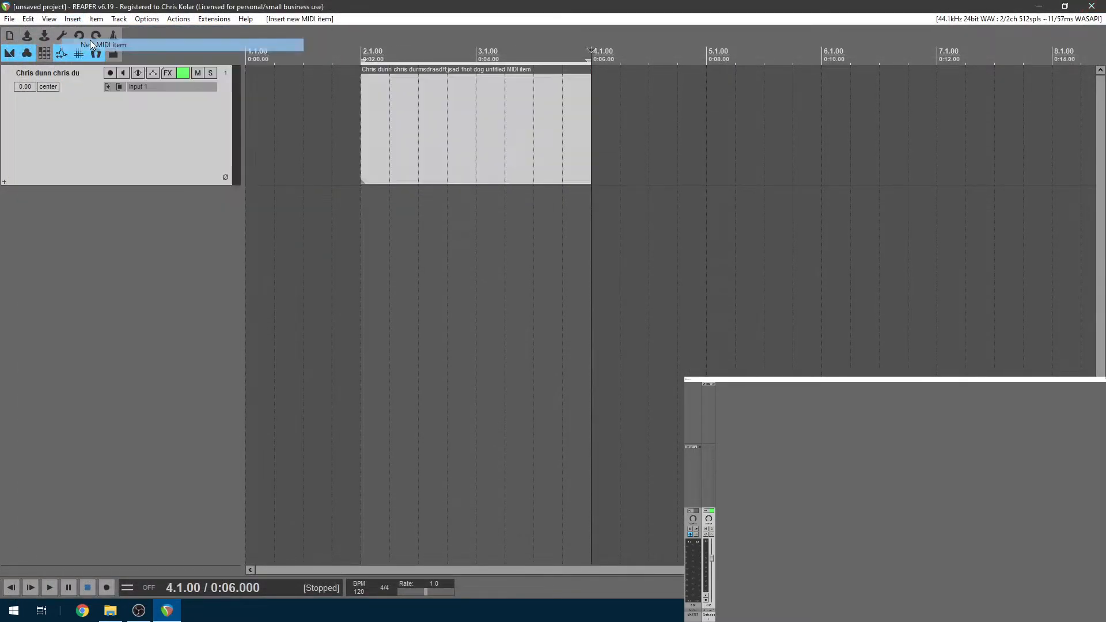
double_click(417, 113)
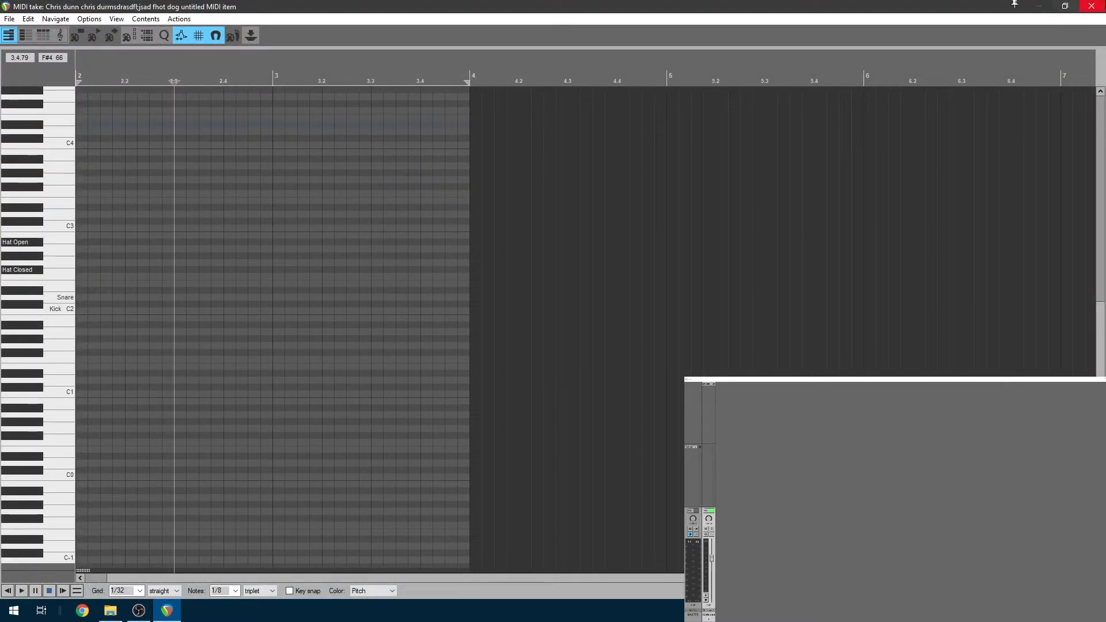
Load the saved drum note names file into the new MIDI item
click(8, 19)
mouse_move(49, 88)
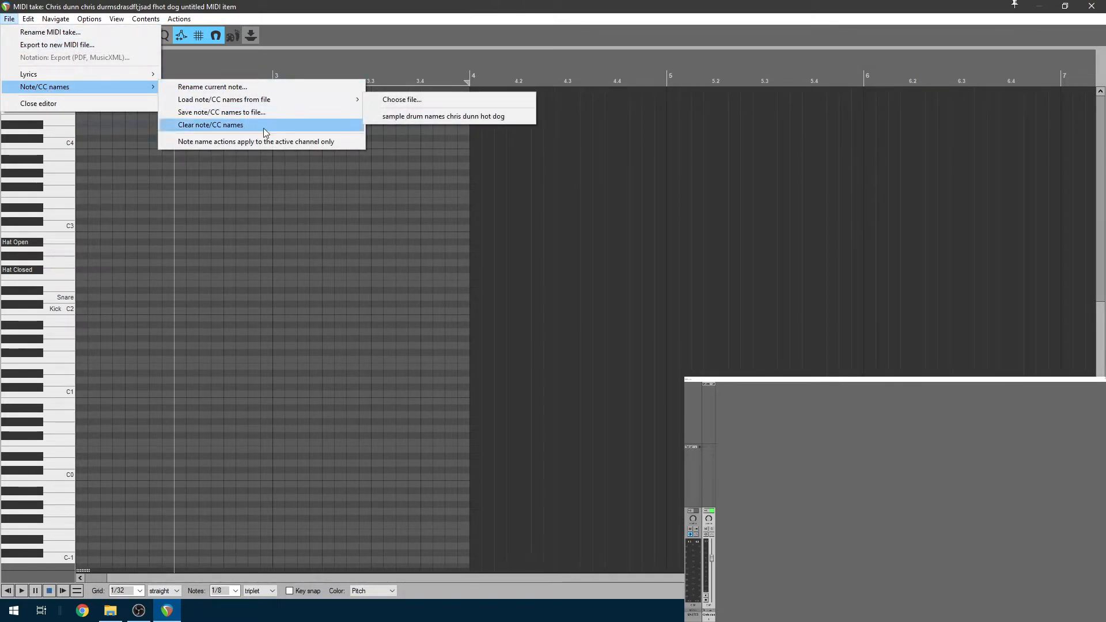
mouse_move(291, 100)
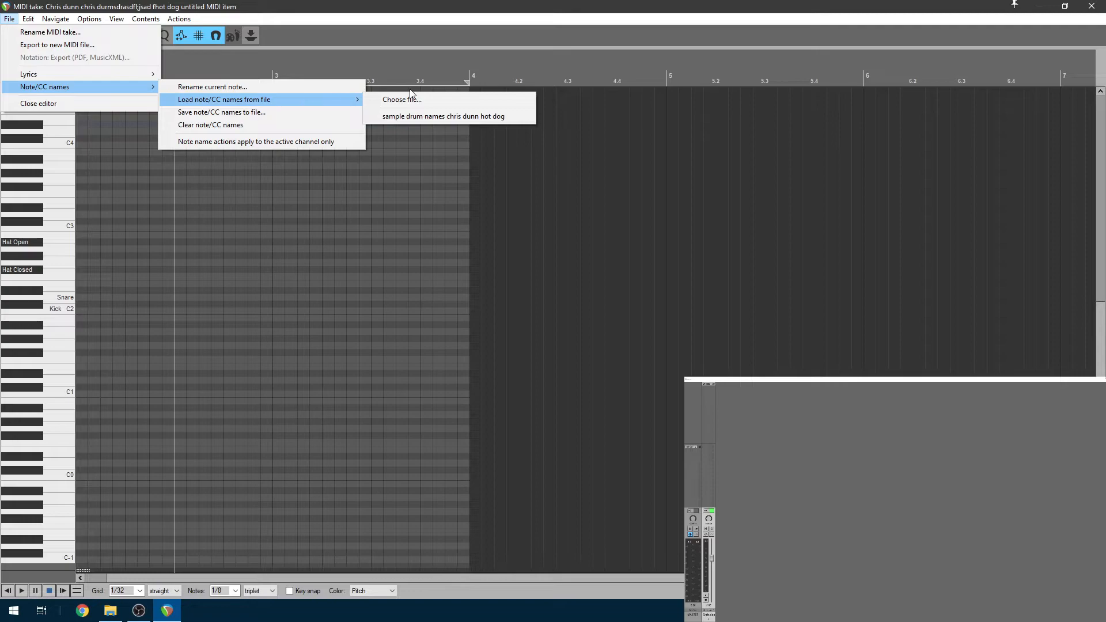
click(457, 117)
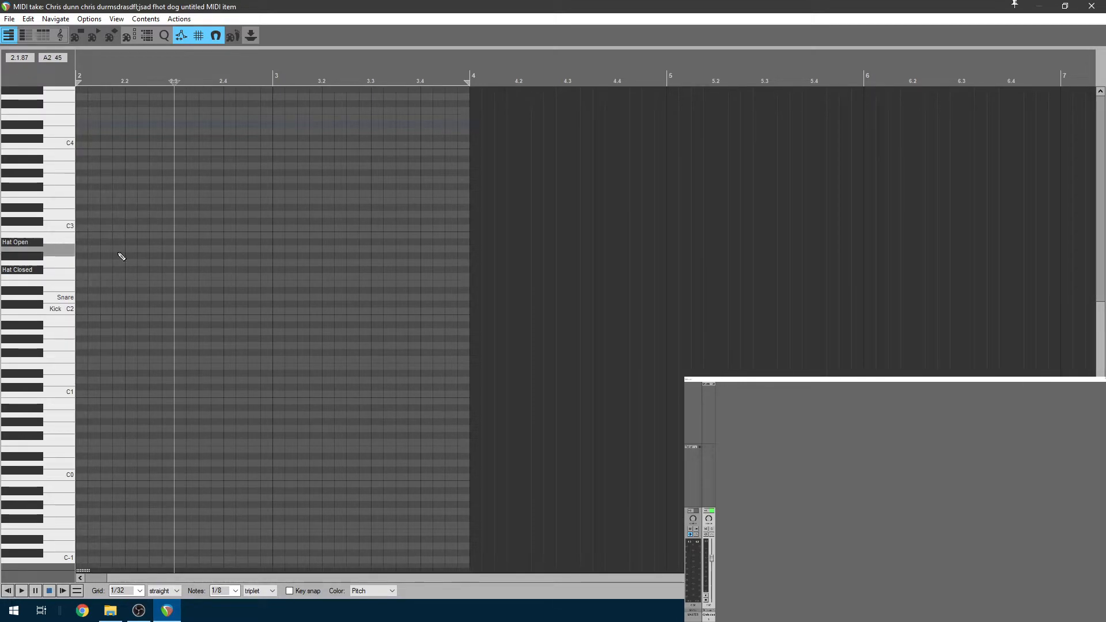
scroll(206, 578, left, 1)
Choose 1/8 from the MIDI editor's Grid dropdown
scroll(136, 432, up, 2)
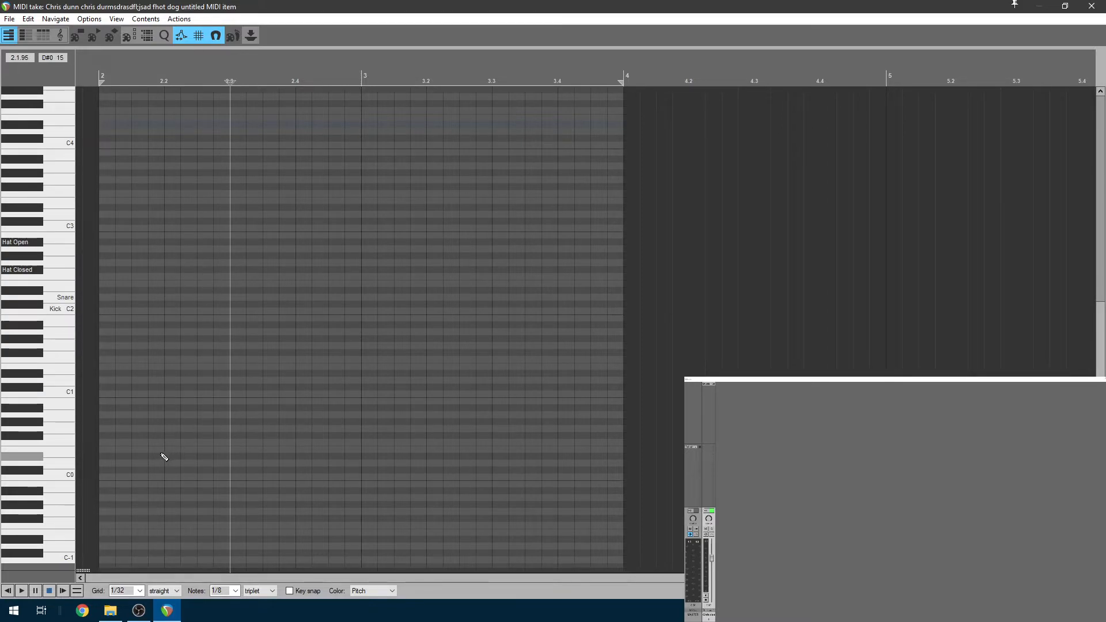
click(140, 591)
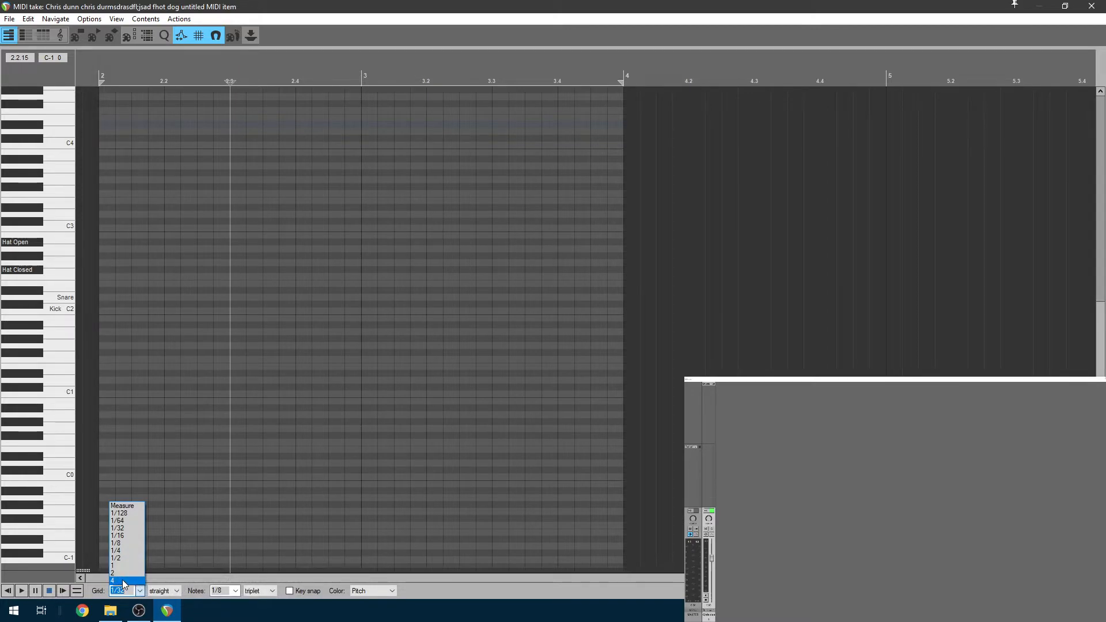
click(127, 544)
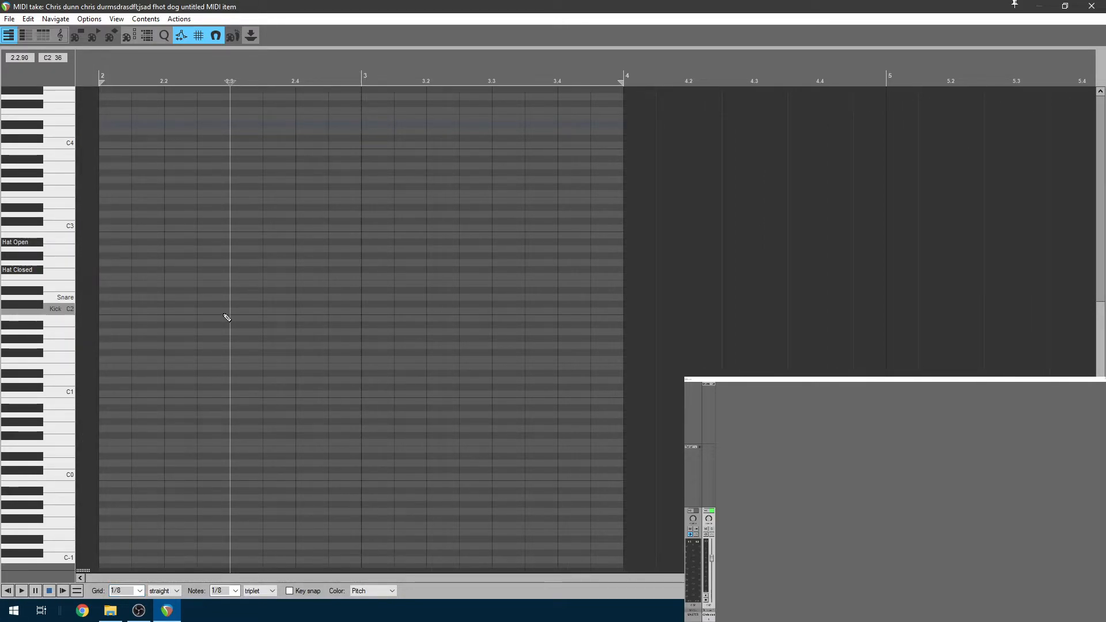
Pencil a kick note at the start of bar 2 and delete the stray notes
click(113, 311)
mouse_move(117, 317)
mouse_down()
mouse_move(151, 312)
mouse_move(128, 315)
mouse_up()
click(184, 312)
drag(138, 229, 193, 228)
click(271, 284)
drag(234, 407, 289, 407)
key(Delete)
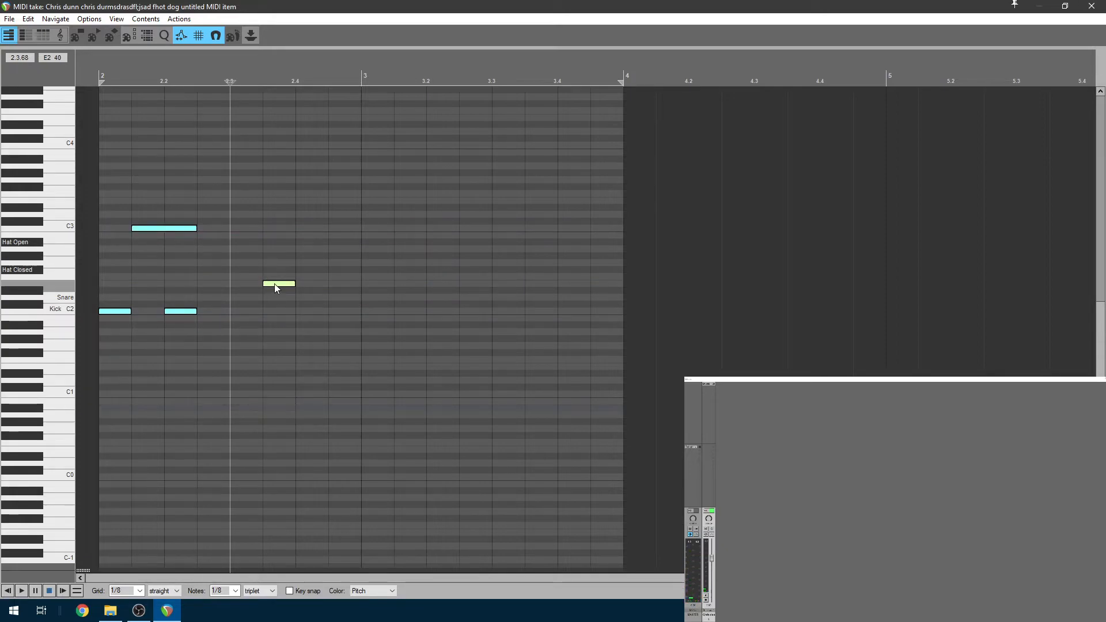
click(276, 284)
key(Delete)
click(179, 229)
key(Delete)
click(172, 311)
key(Delete)
click(112, 311)
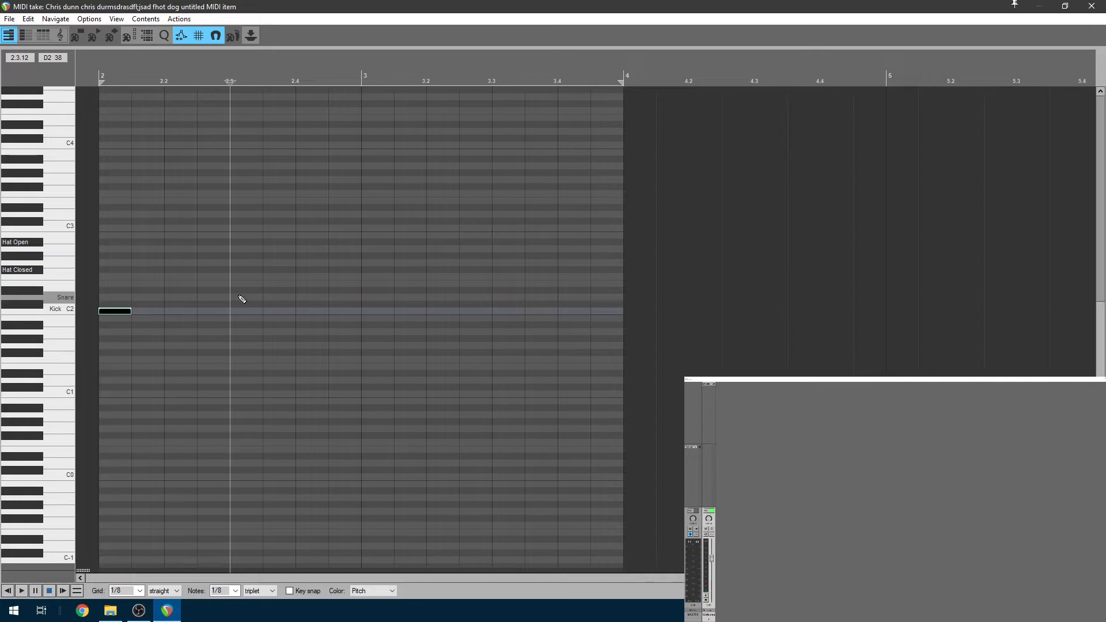
Add snare and kick notes through bars 2–3 and play the pattern from the start
click(242, 299)
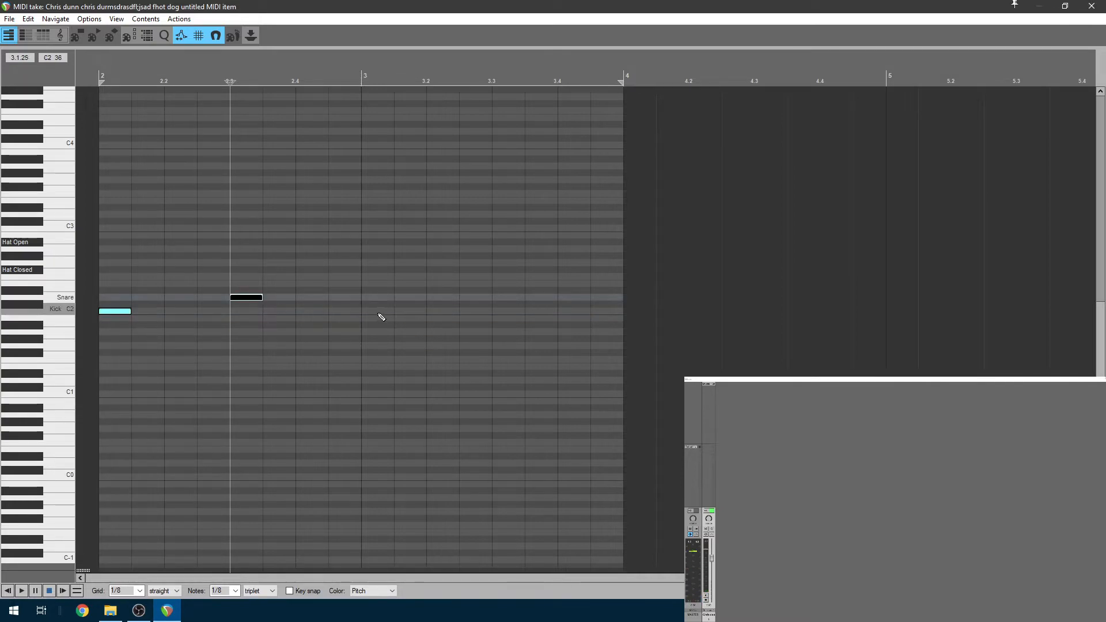
click(373, 312)
click(516, 297)
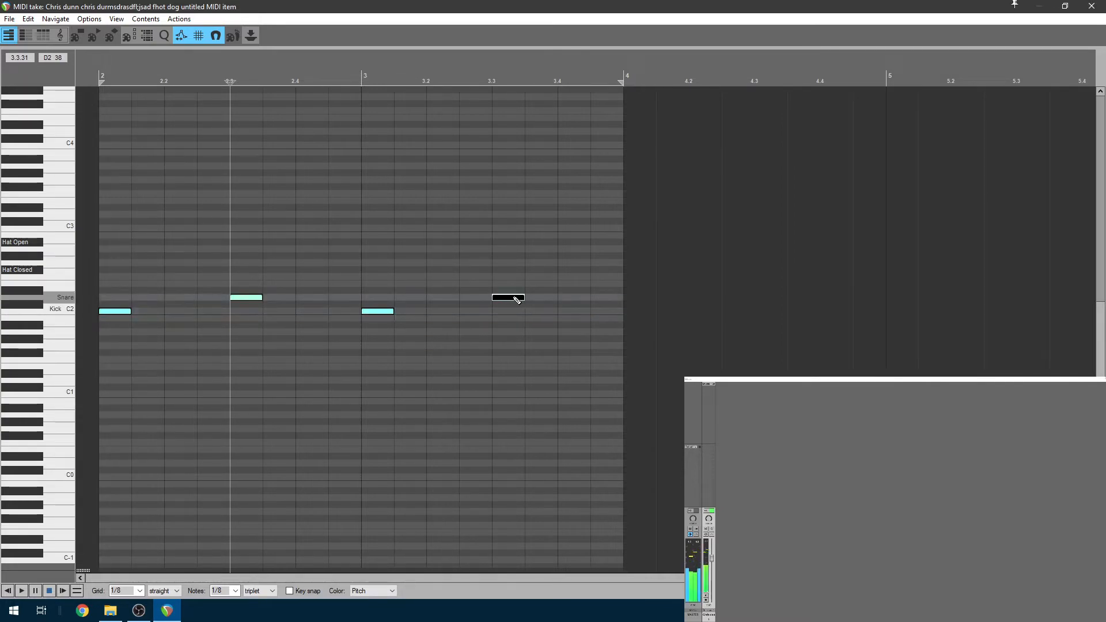
click(7, 591)
key(space)
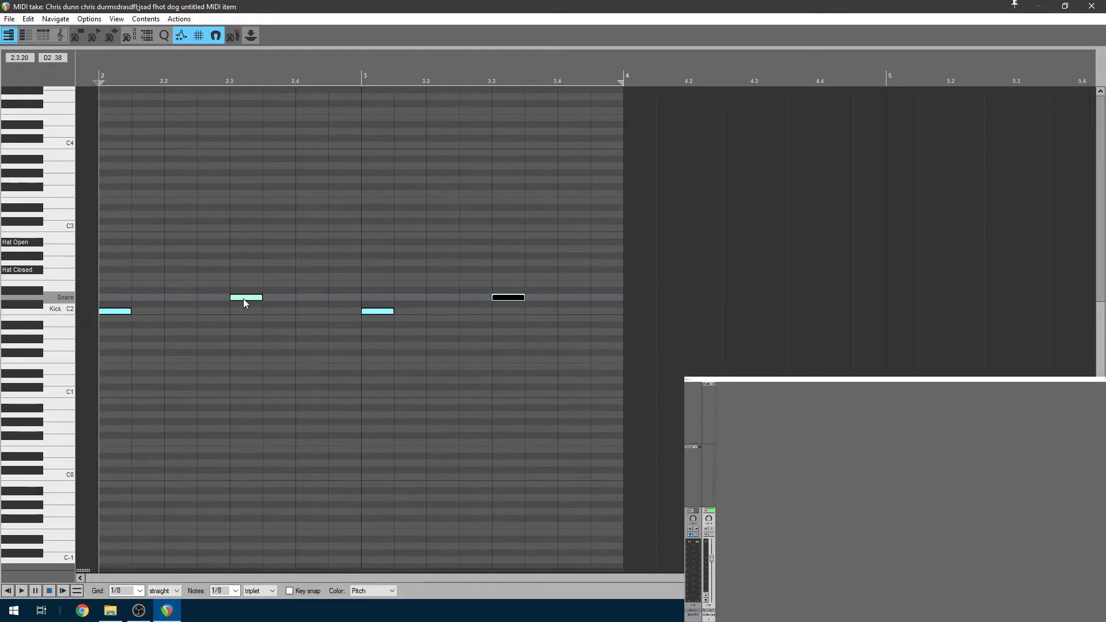
Drag the notes onto alternating kick-snare beats in bar 2, then copy them into bar 3
drag(243, 298, 178, 299)
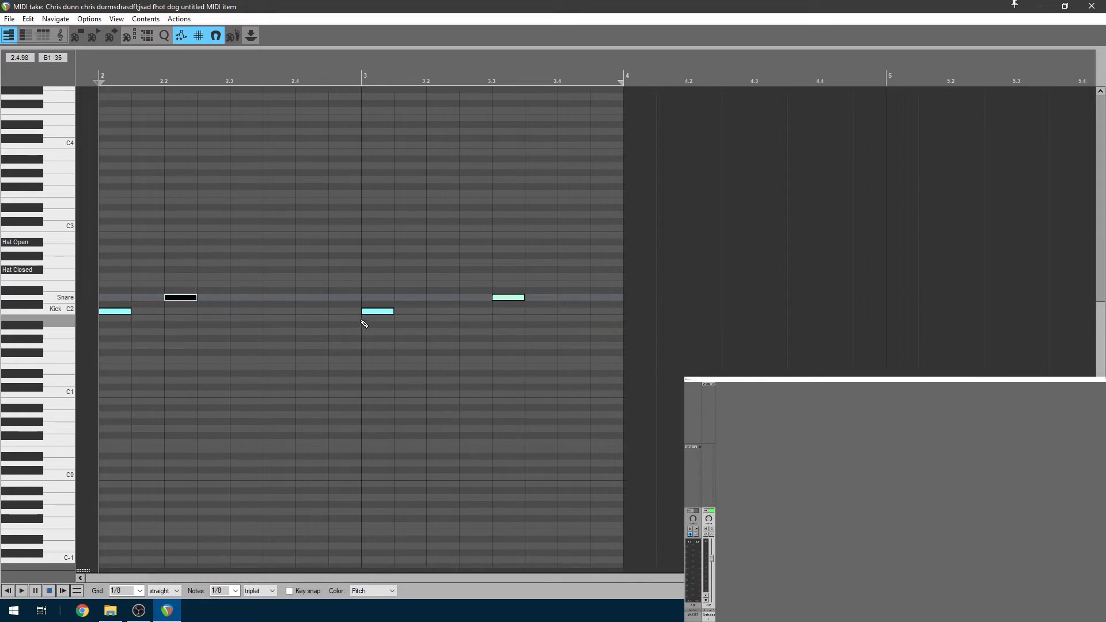
drag(371, 311, 248, 313)
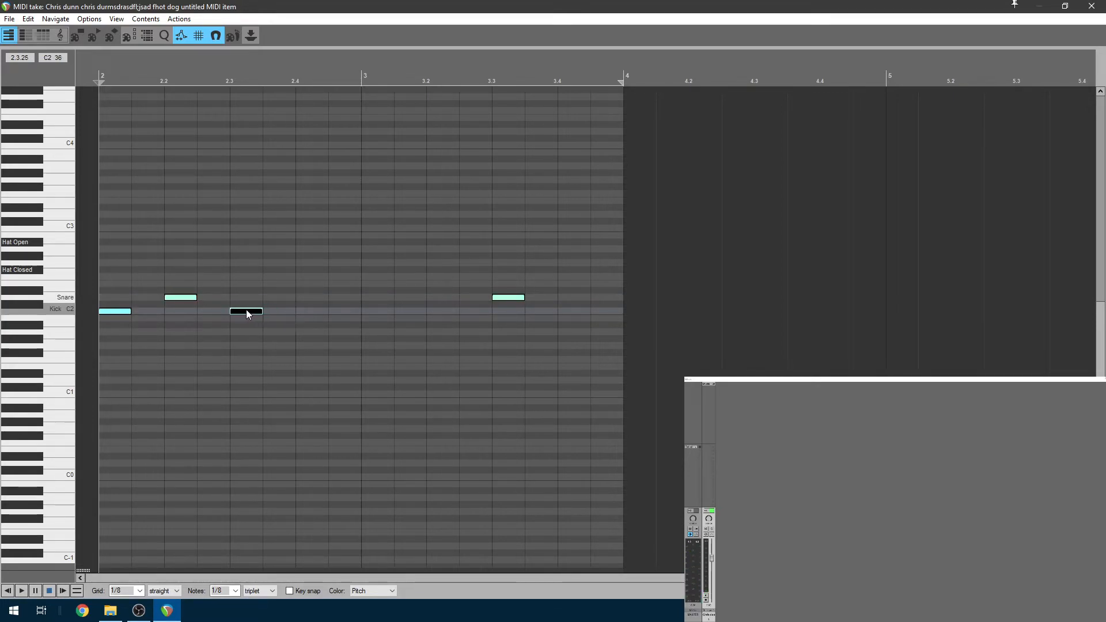
drag(502, 296, 299, 298)
key(space)
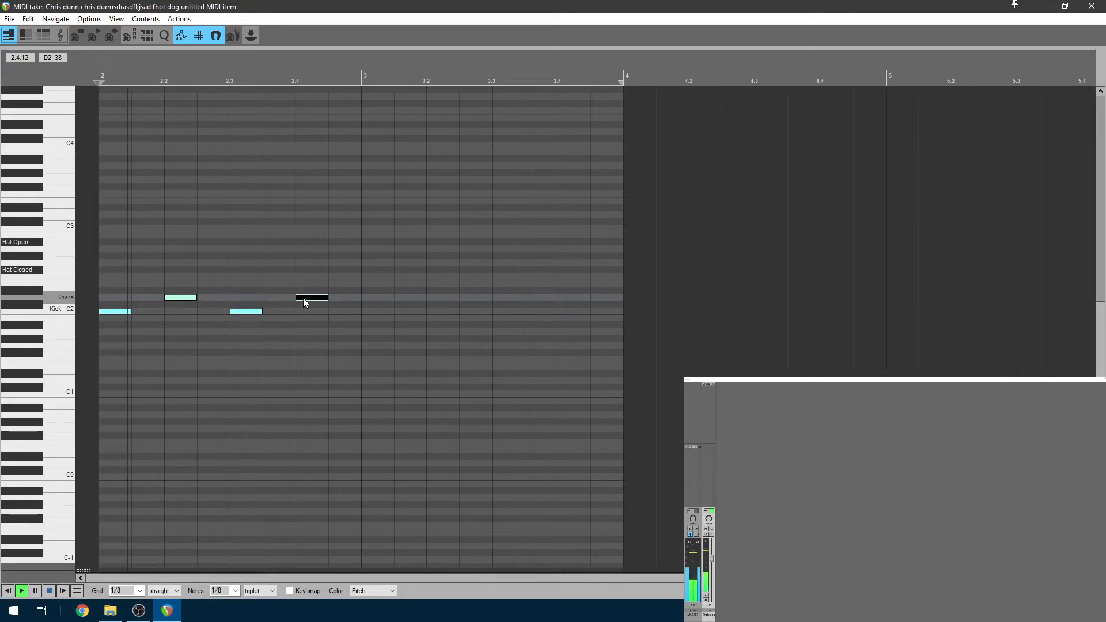
key(space)
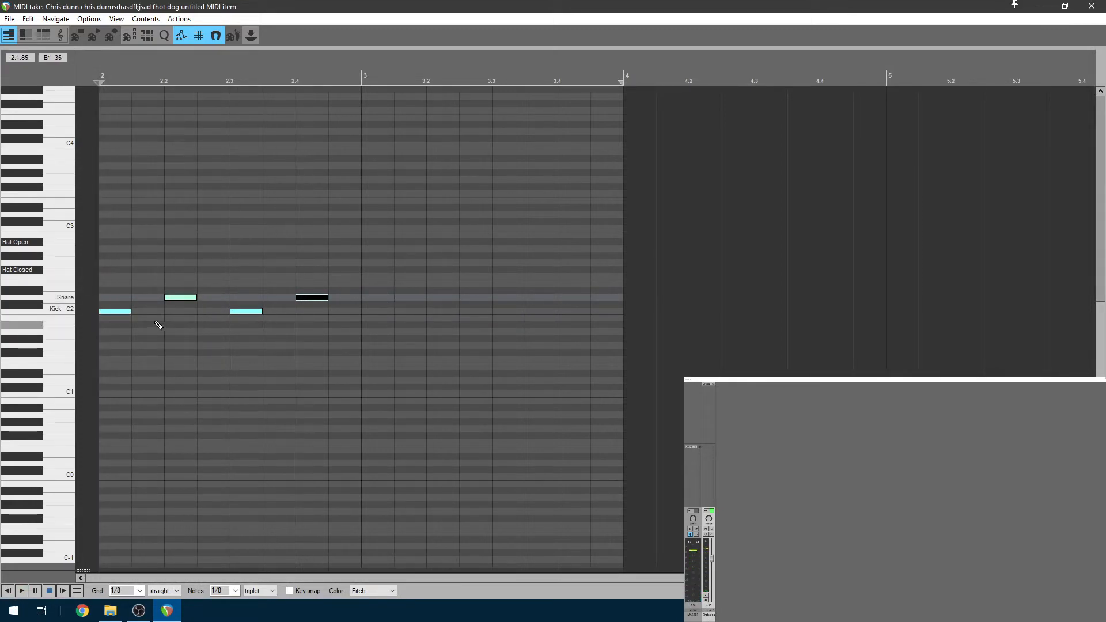
key(ctrl+a)
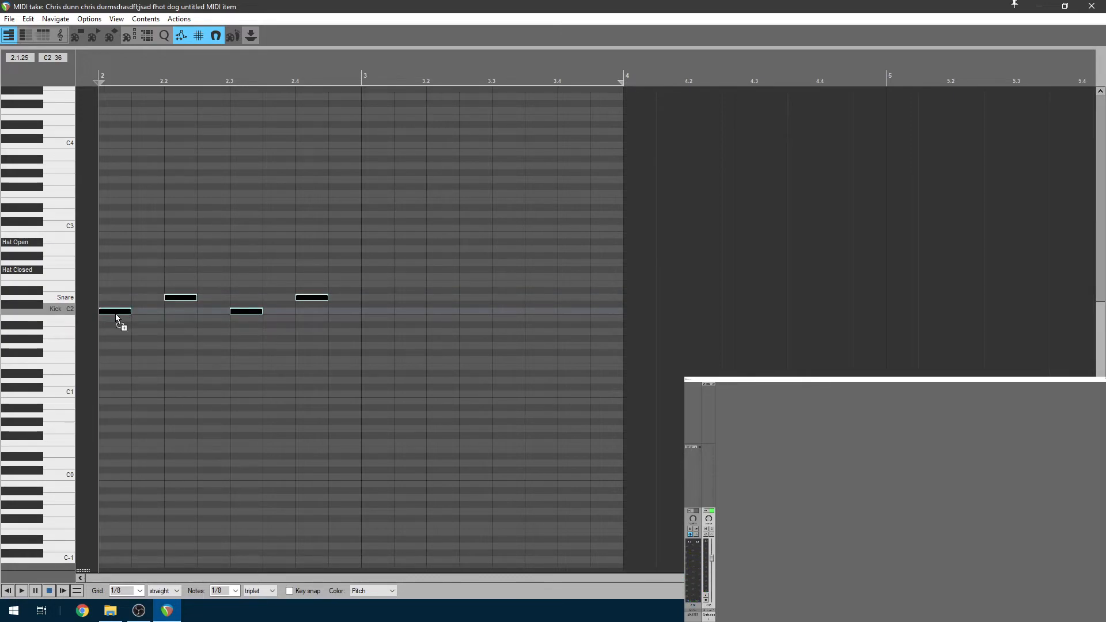
drag(115, 314, 386, 313)
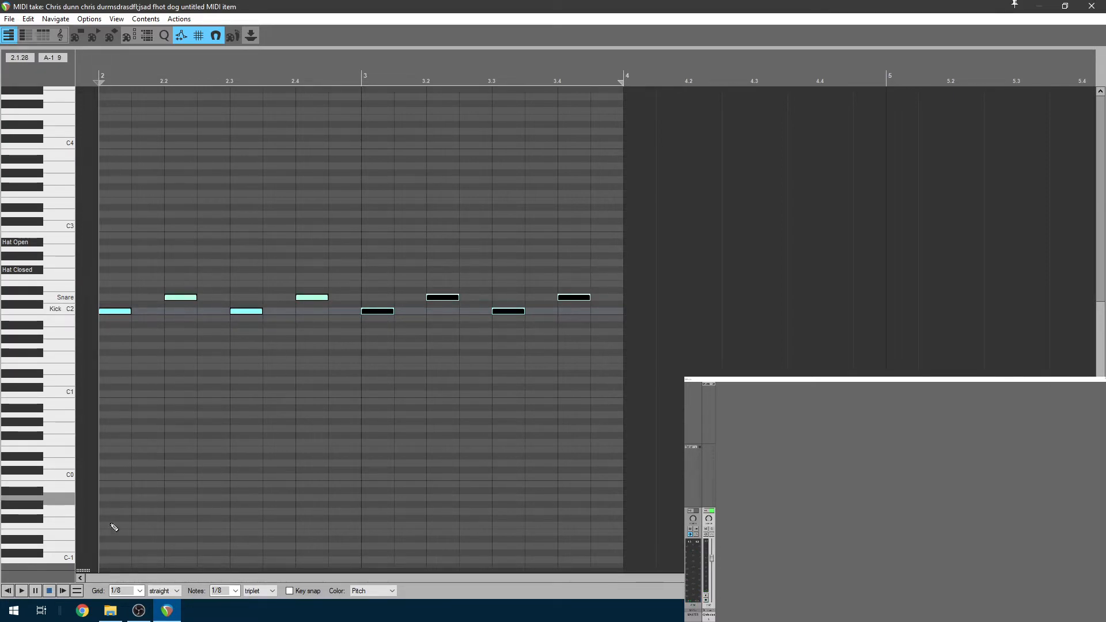
key(space)
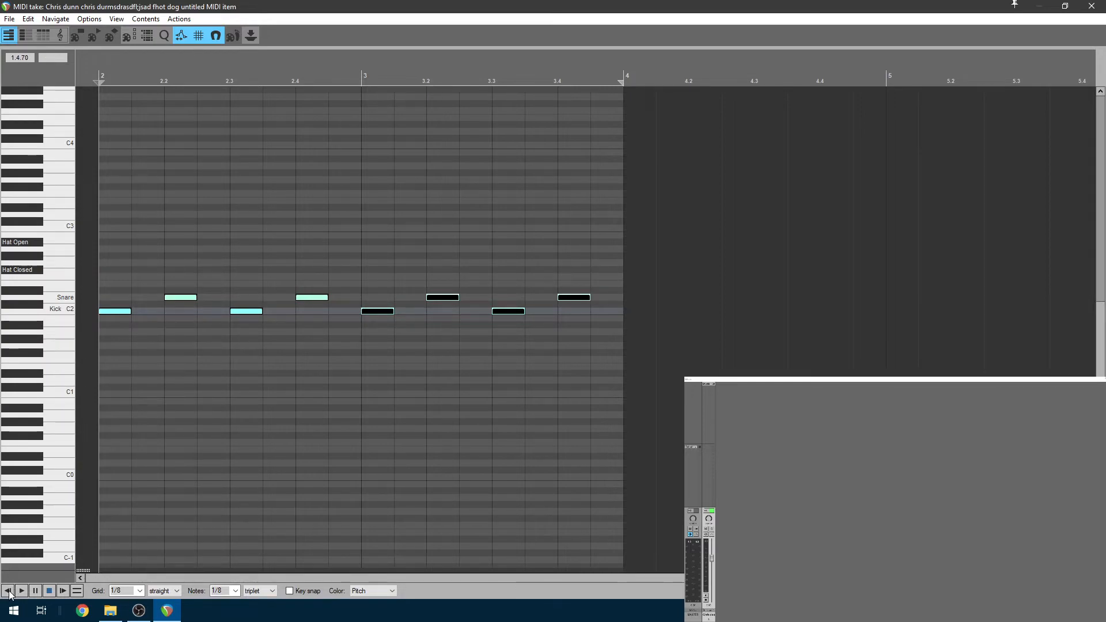
Paint Hat Closed eighth notes across bar 2, copy them into bar 3, and play the groove
drag(115, 271, 351, 273)
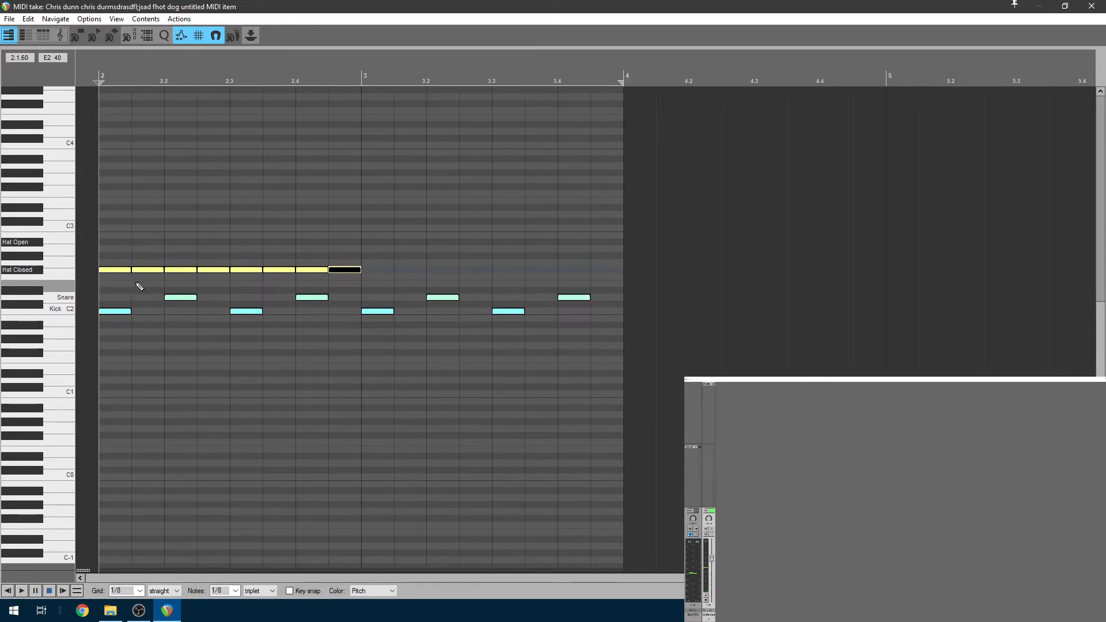
shift+click(110, 270)
drag(112, 275, 386, 275)
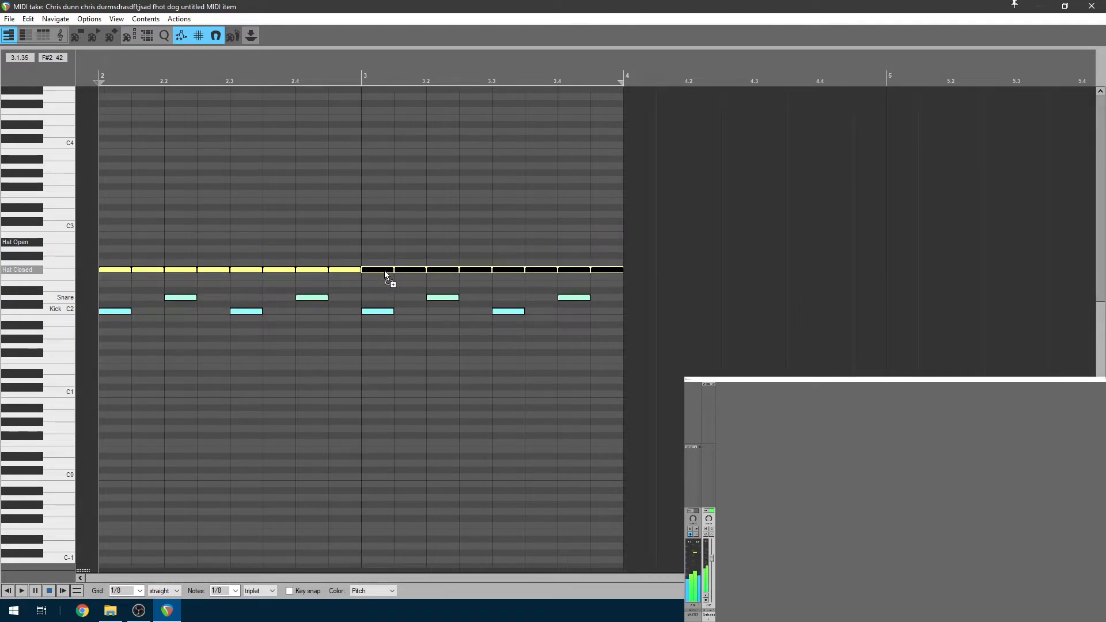
key(space)
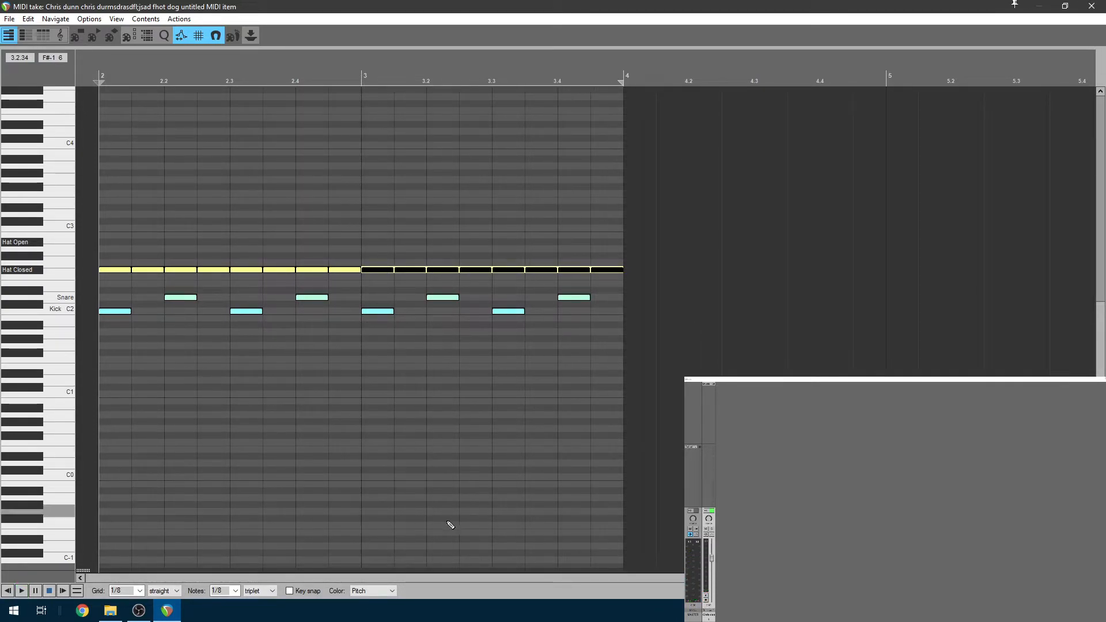
scroll(285, 338, up, 1)
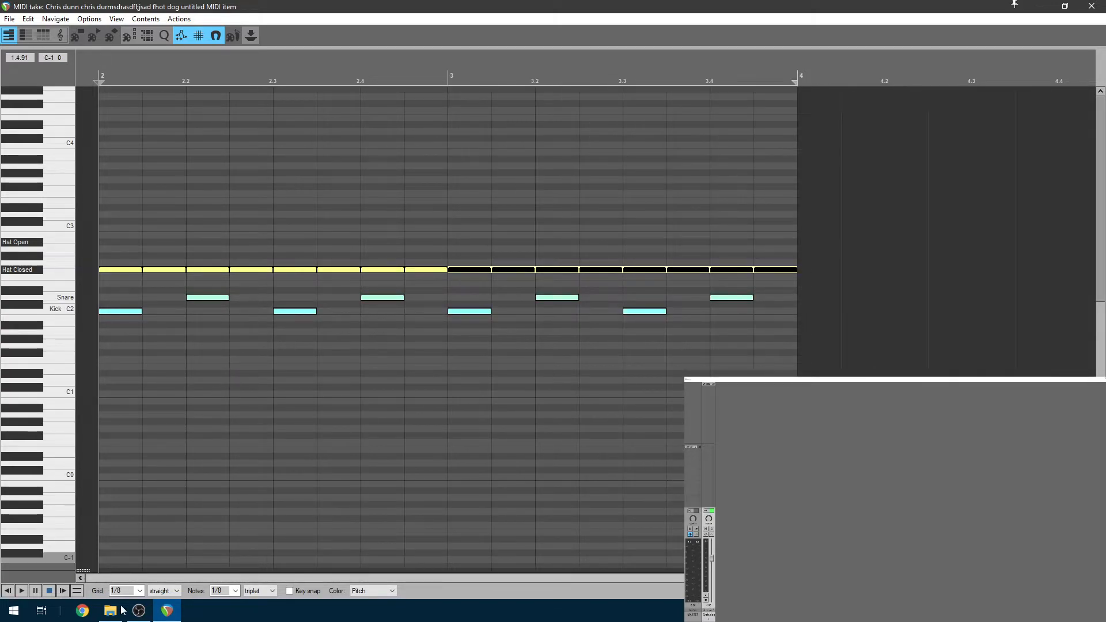
Set the grid to 1/32 and shorten the third Hat Closed note
click(140, 591)
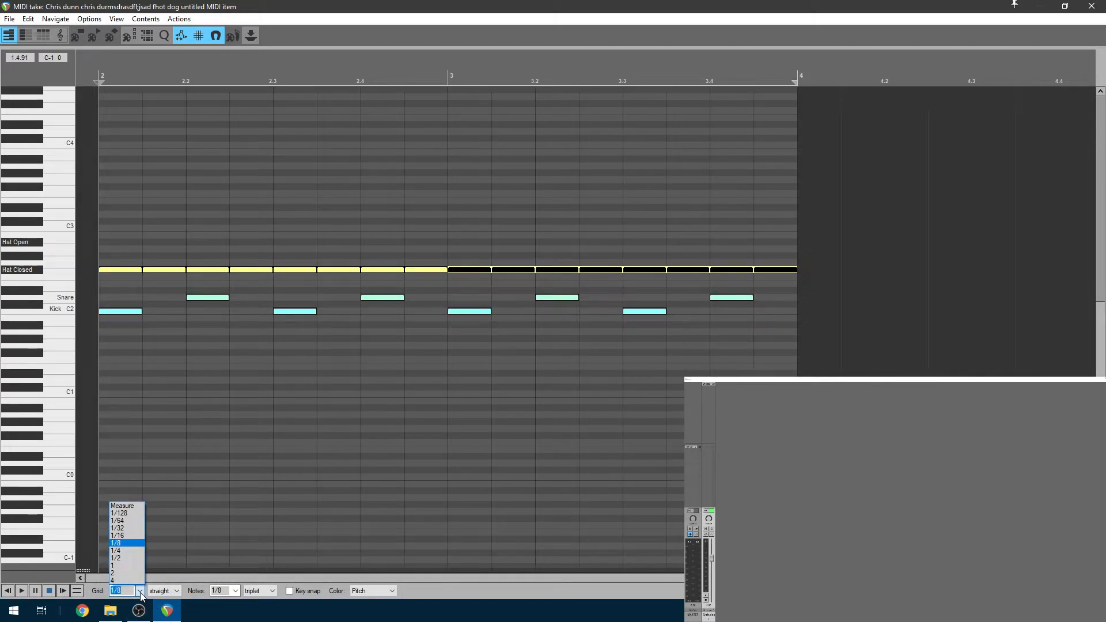
click(132, 529)
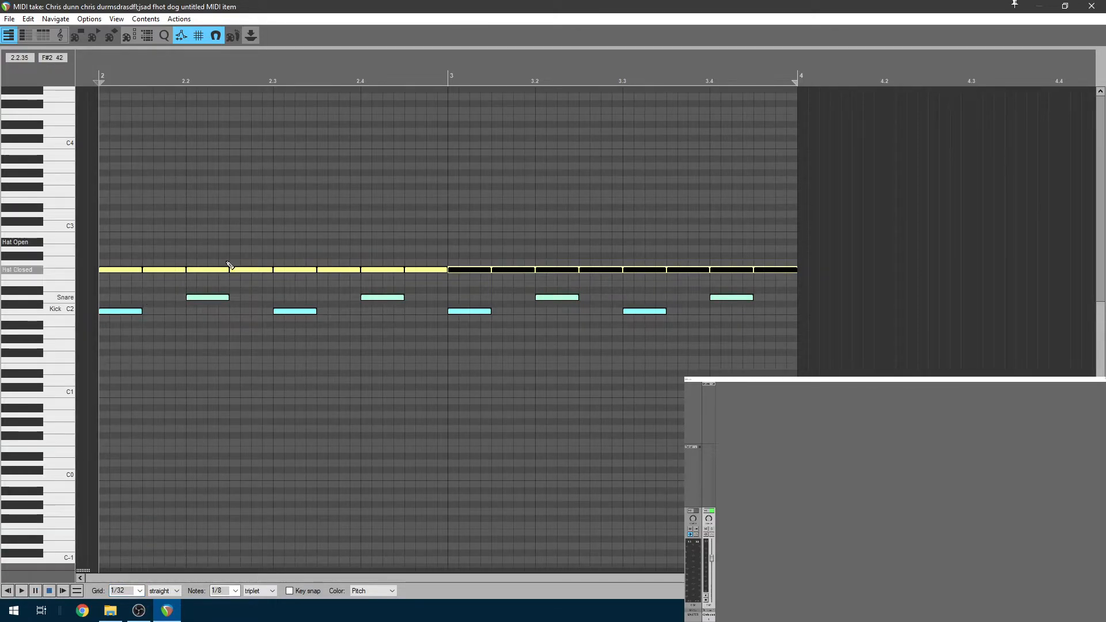
click(137, 269)
click(167, 270)
click(202, 274)
drag(228, 271, 195, 275)
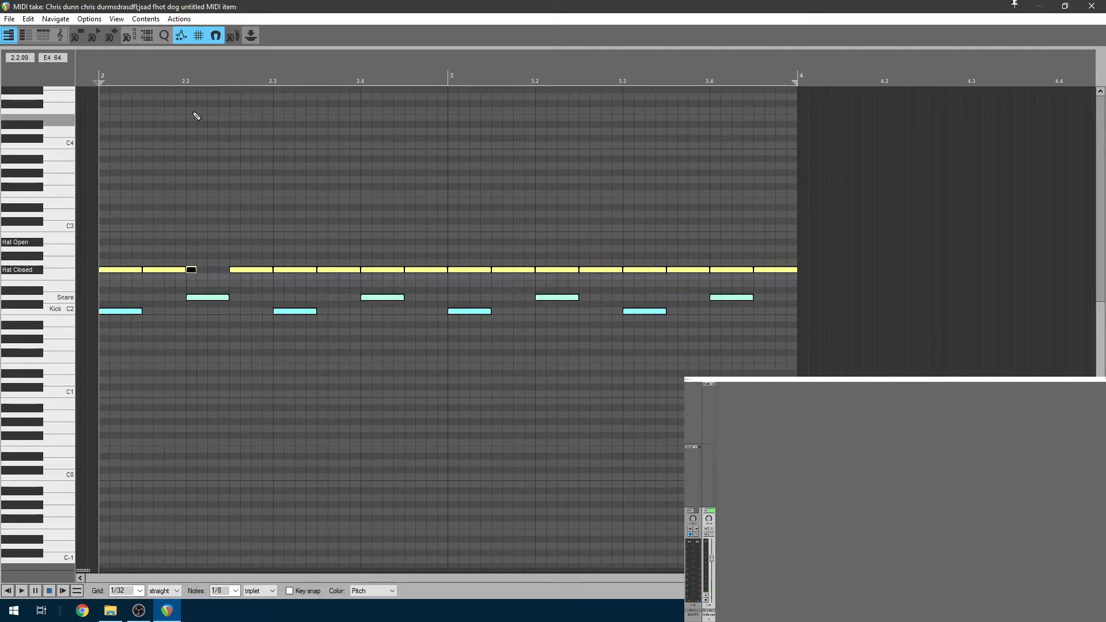
Play from beat 2.2, then stretch the hat note back to full length
click(187, 75)
key(space)
key(space)
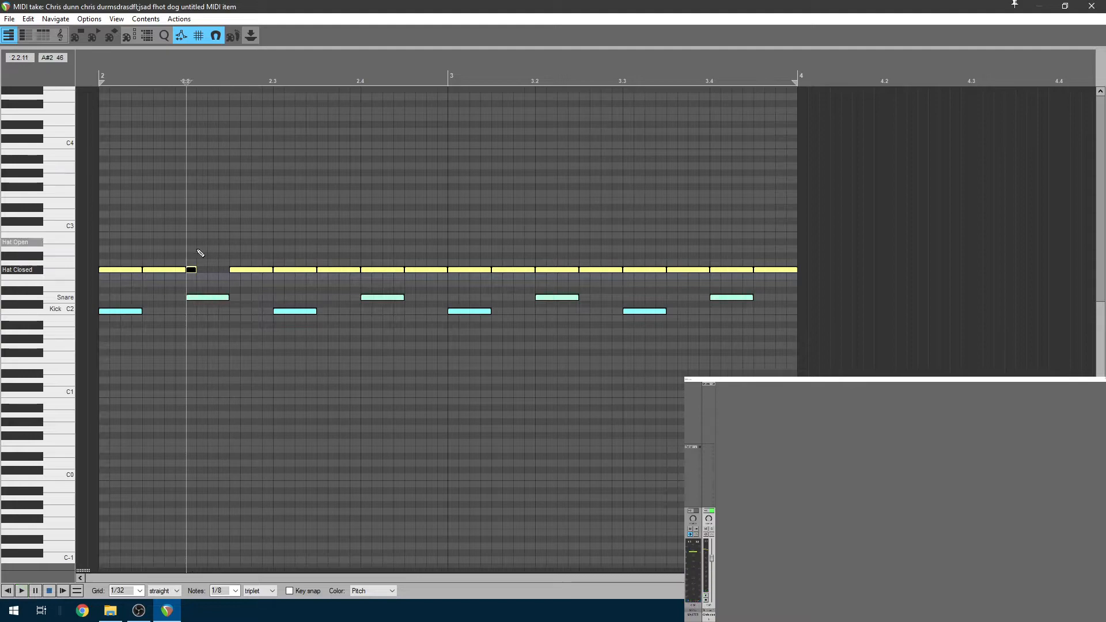
drag(196, 270, 224, 294)
key(space)
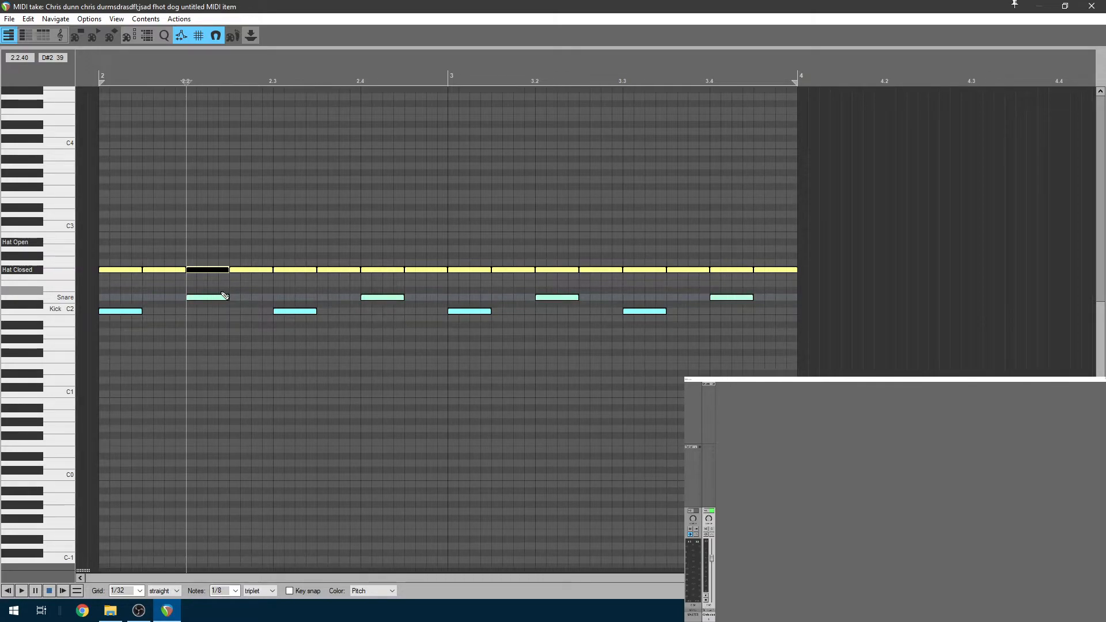
Add three kick notes: just before beat 2.4, after bar 3's downbeat, and before beat 3.3
scroll(254, 333, up, 1)
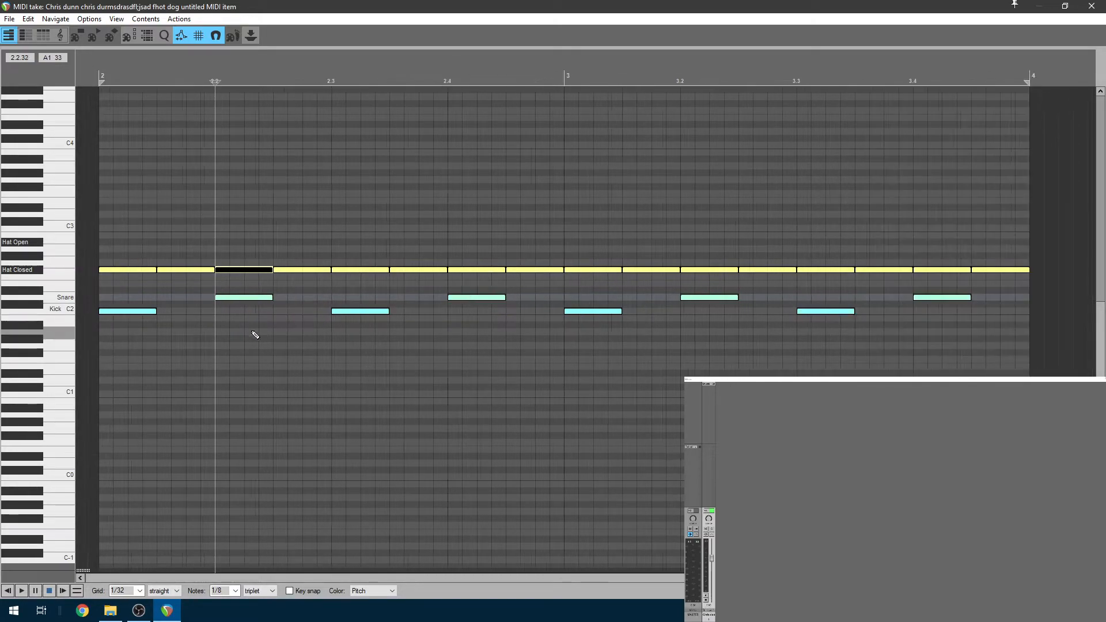
scroll(283, 344, down, 2)
scroll(124, 354, up, 1)
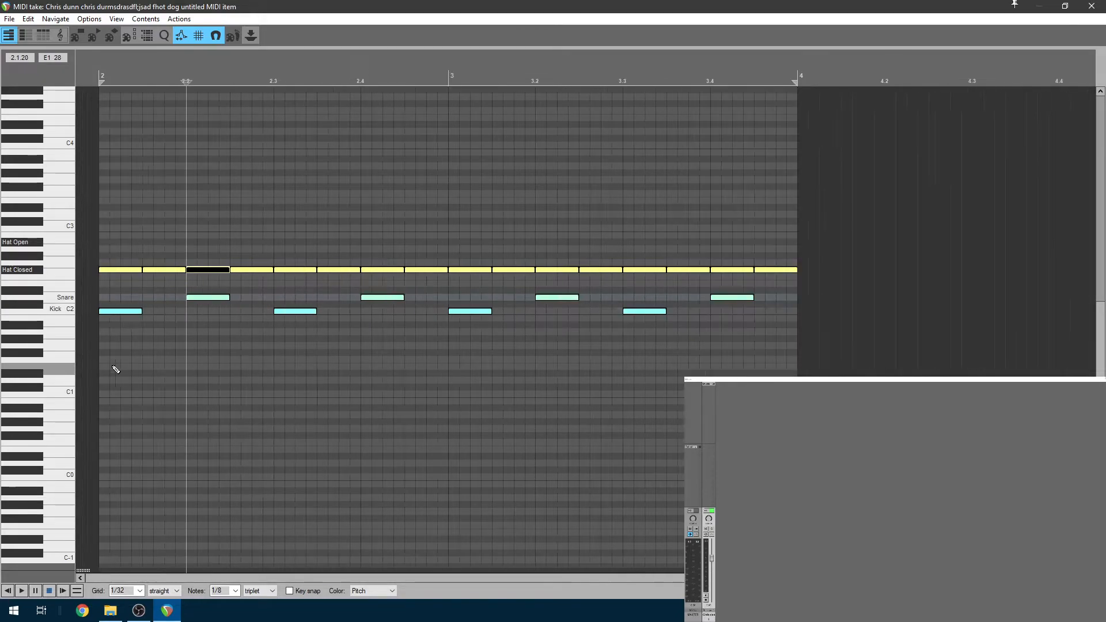
click(10, 591)
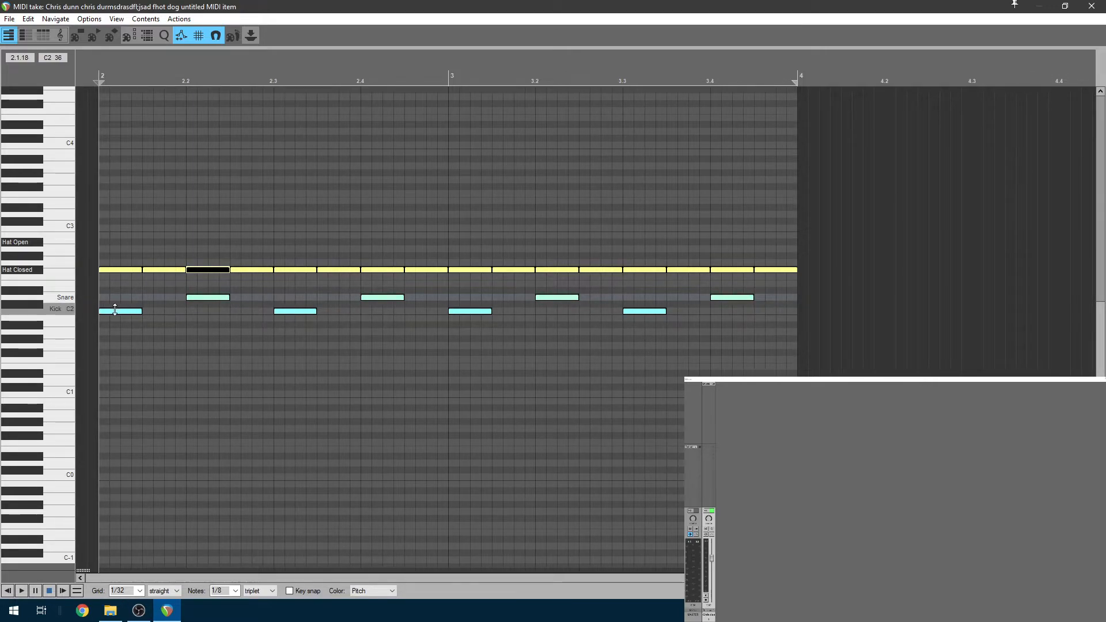
click(330, 312)
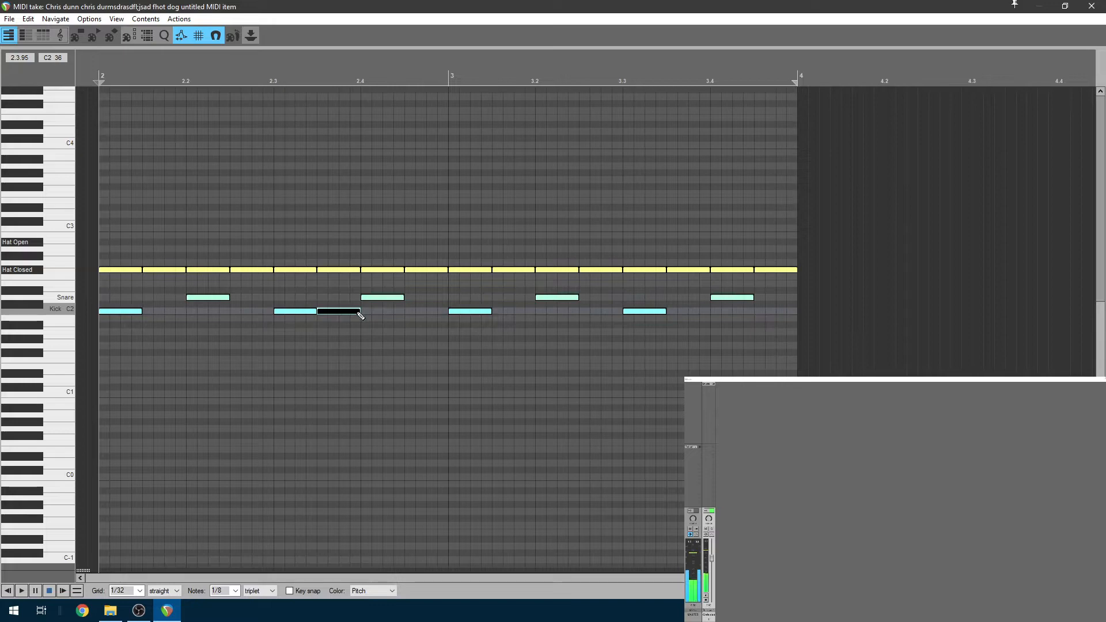
click(507, 312)
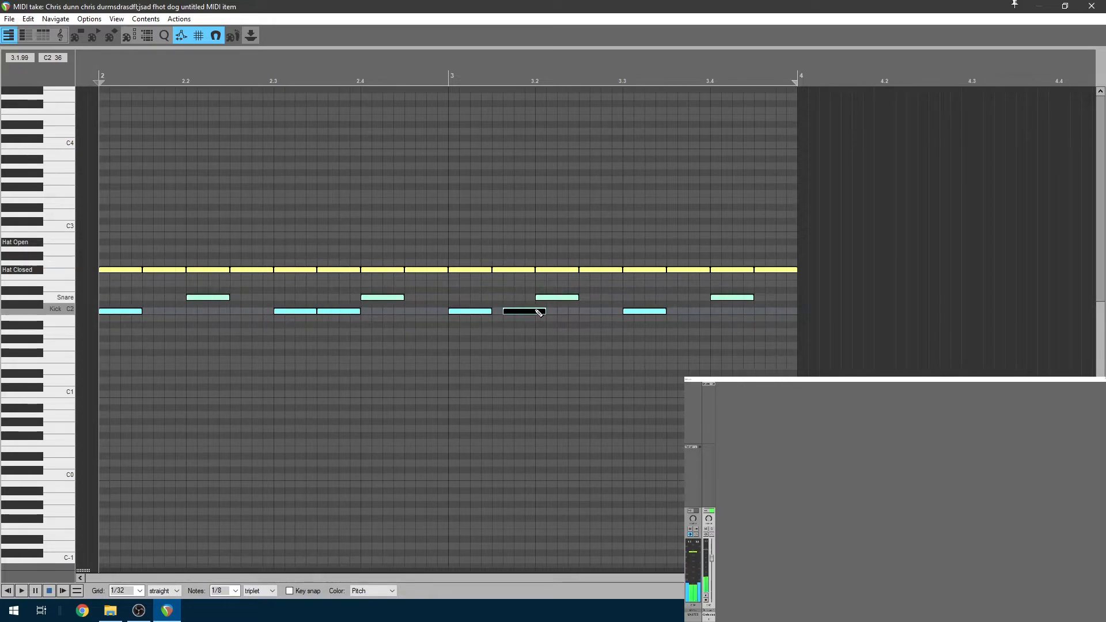
click(613, 311)
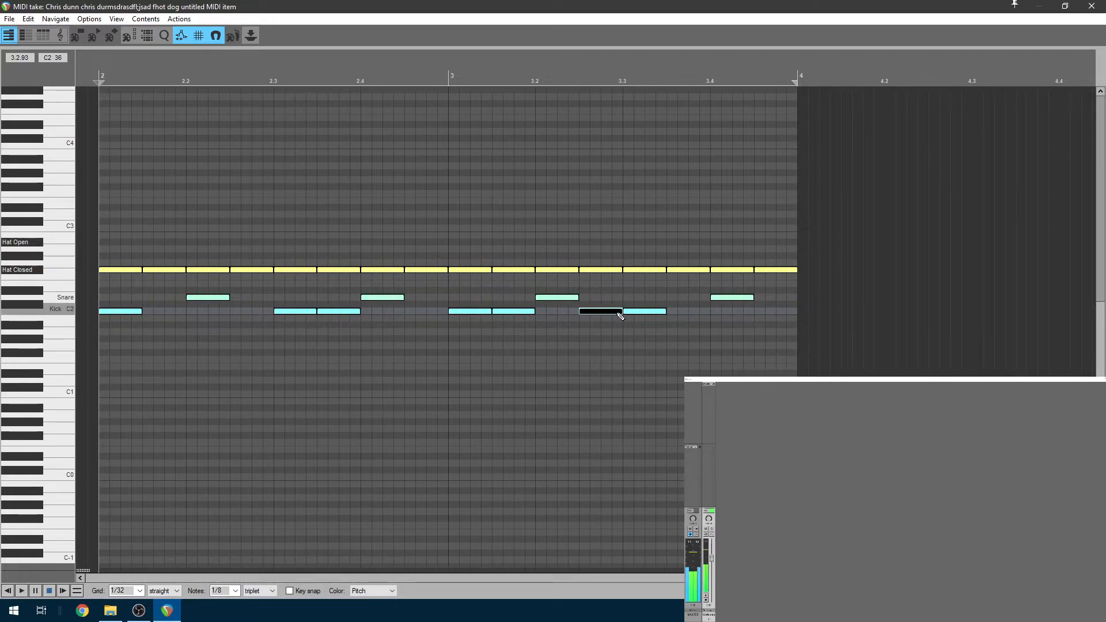
Push the existing kick near beat 3.3 one eighth later and play the new kick pattern
click(650, 317)
drag(650, 317, 693, 316)
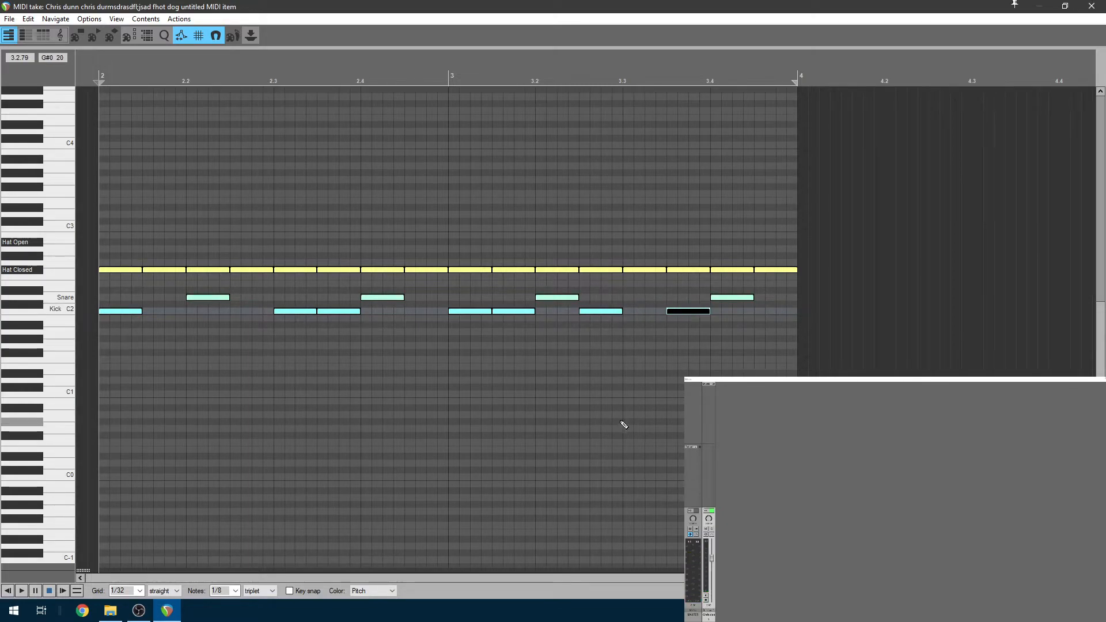
key(space)
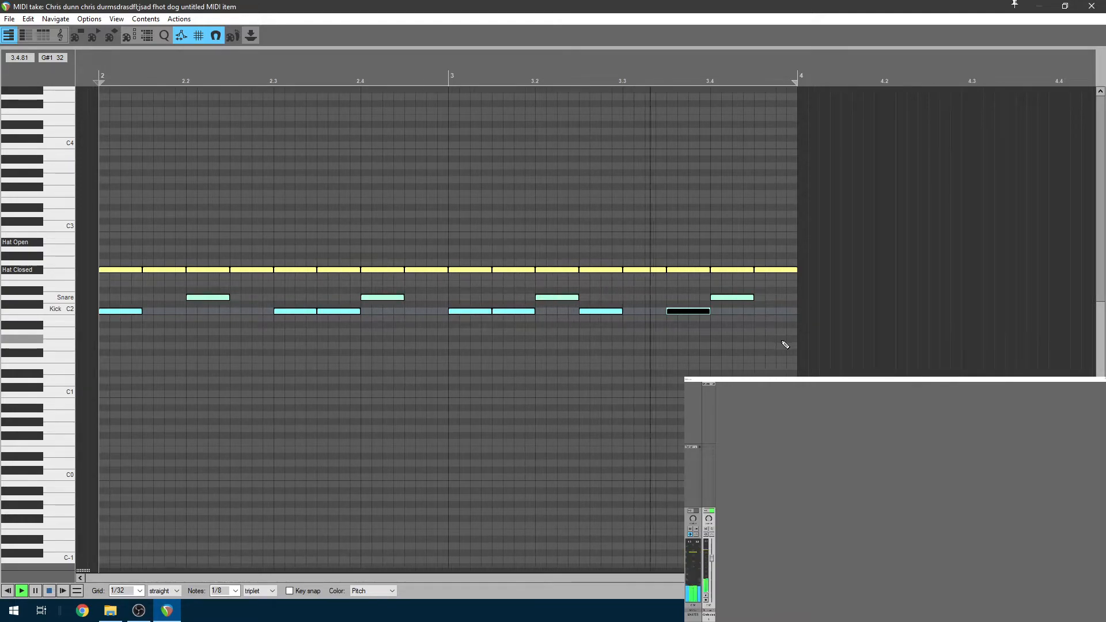
key(space)
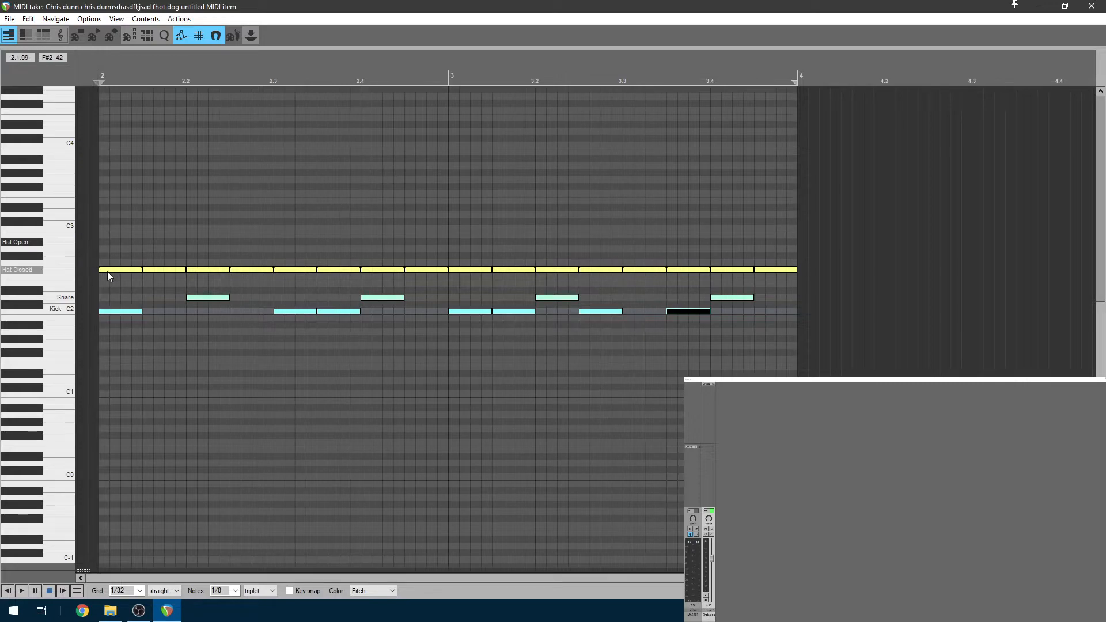
click(126, 271)
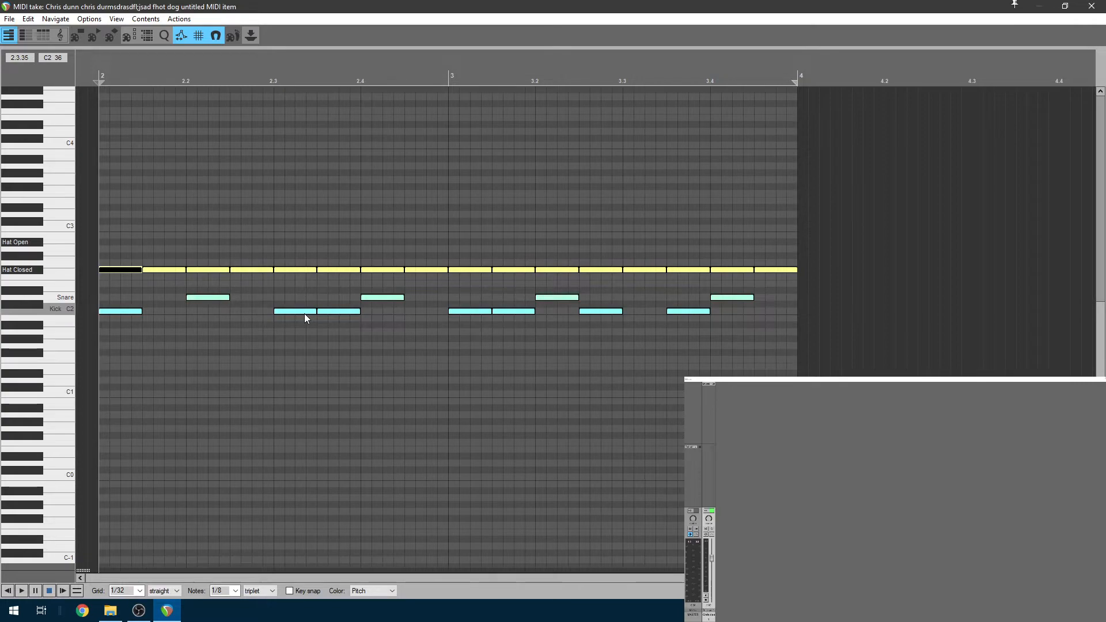
Drag the beat 2.2 snare's velocity down to 84, leaving the other notes at 96
click(217, 298)
scroll(221, 323, up, 3)
scroll(317, 301, down, 3)
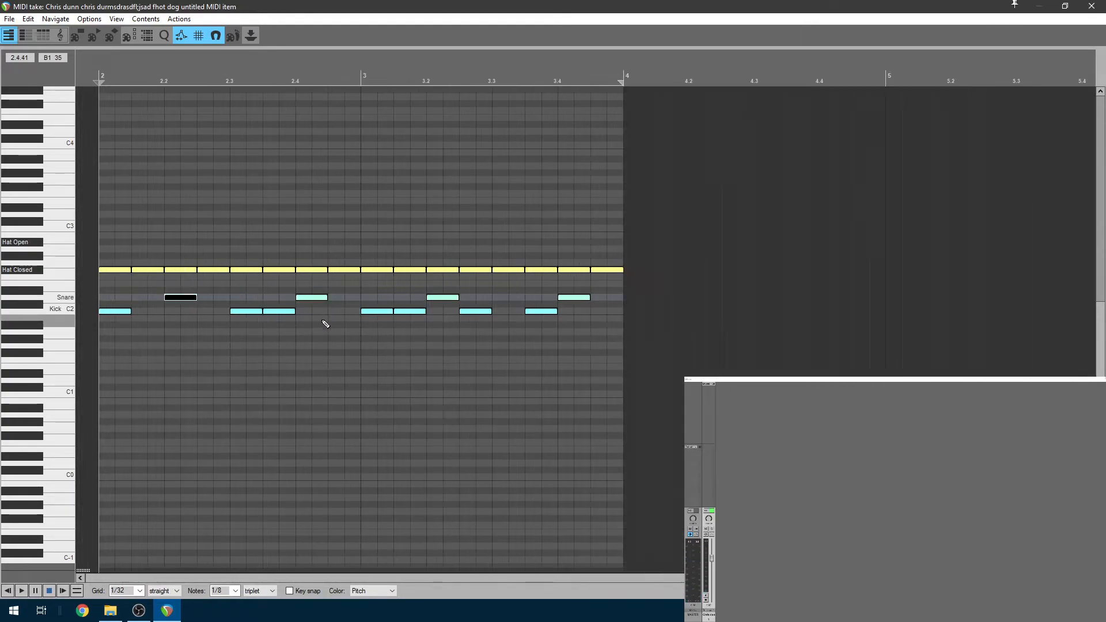
scroll(323, 321, up, 5)
scroll(329, 360, down, 1)
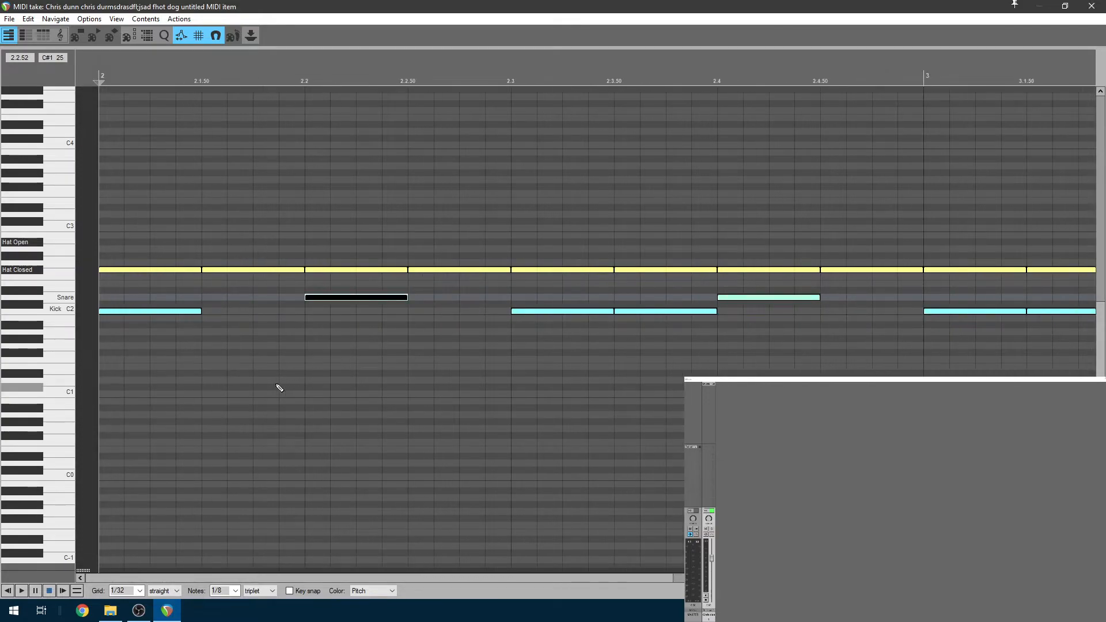
click(362, 295)
drag(361, 296, 369, 323)
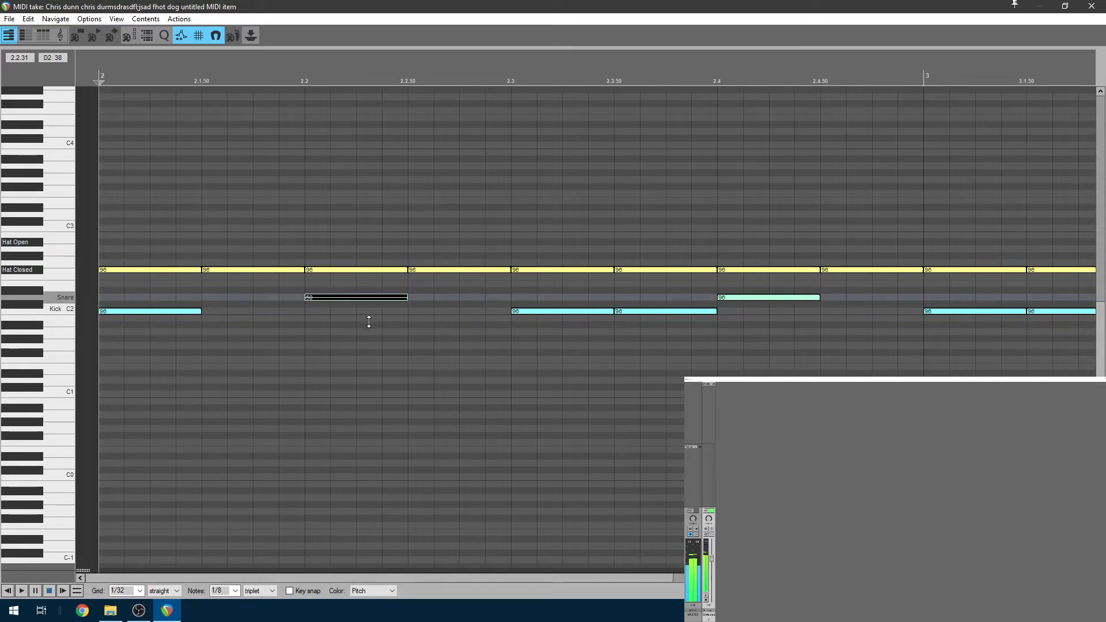
Raise the beat 2.2 snare to 127, redraw it, then lower its velocity to about 49
click(317, 297)
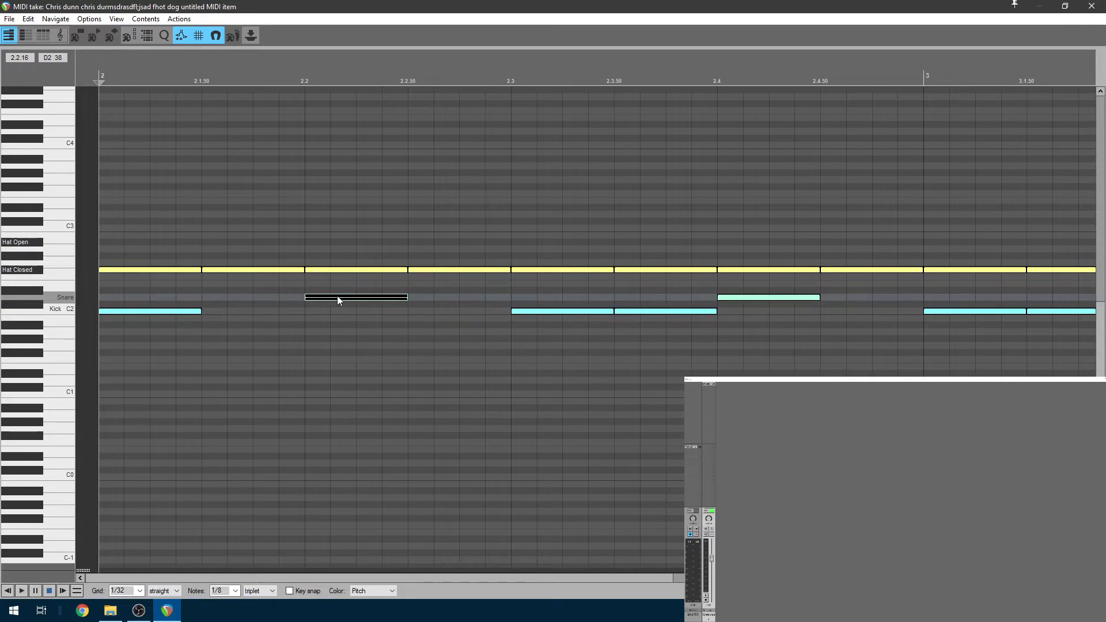
click(342, 298)
click(348, 295)
drag(351, 297, 394, 299)
double_click(341, 299)
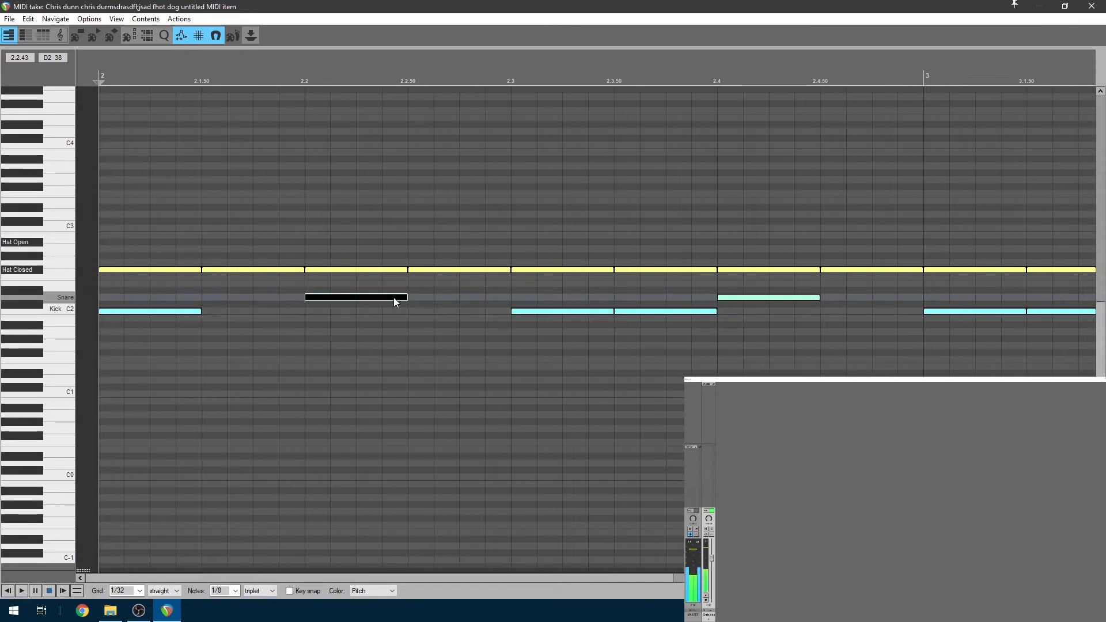
click(395, 297)
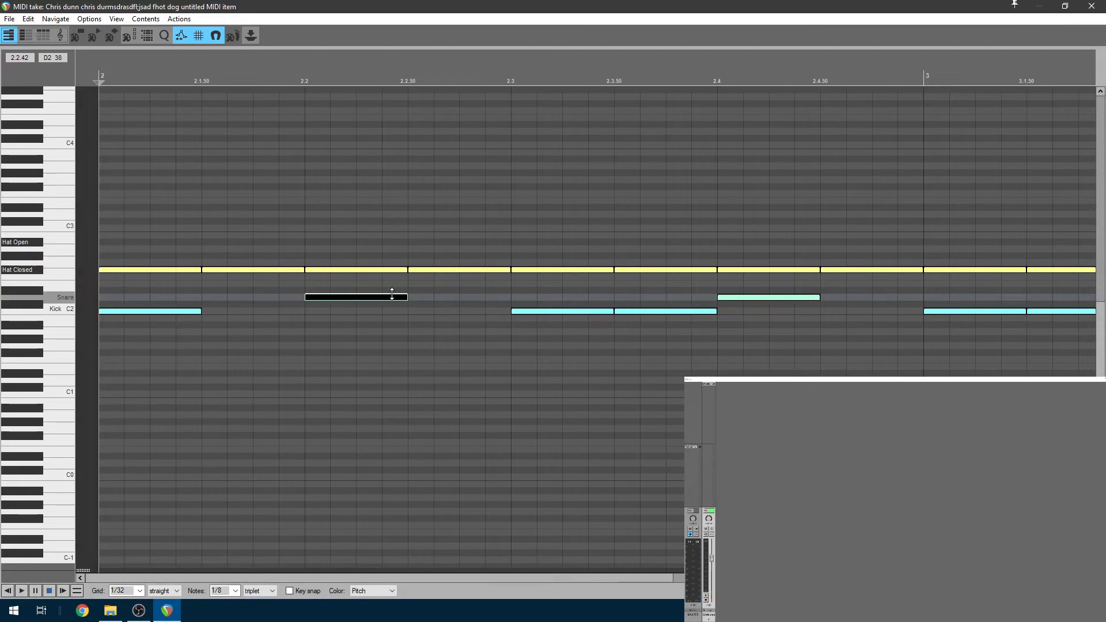
drag(394, 298, 392, 341)
click(330, 296)
scroll(375, 298, down, 2)
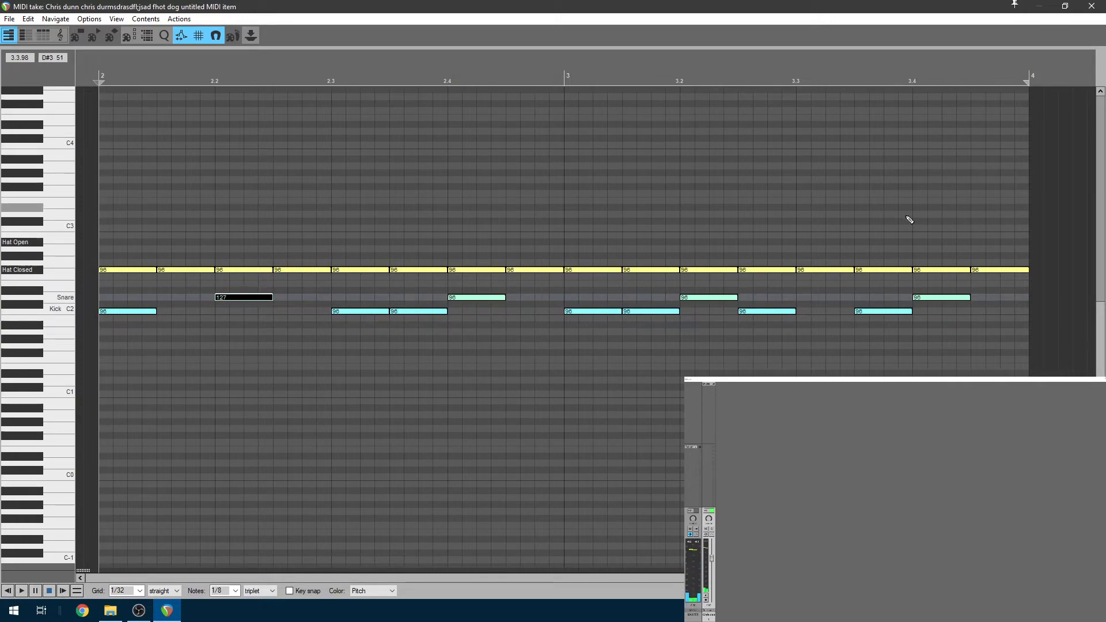
Select every note in the beat and lower their velocity together
click(997, 269)
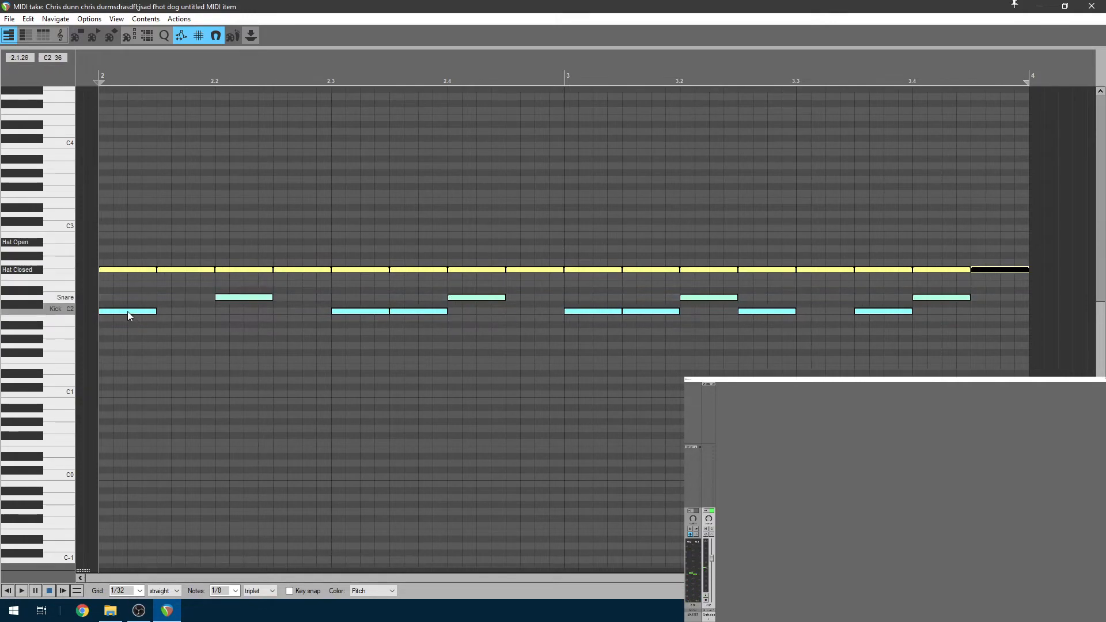
key(ctrl+a)
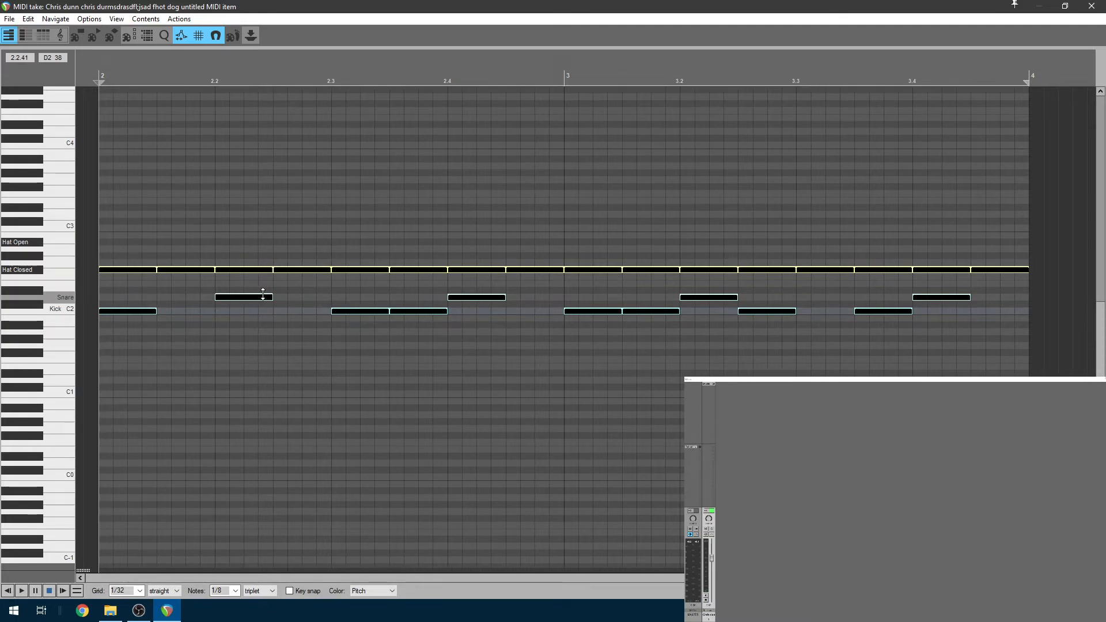
click(262, 294)
drag(263, 294, 266, 339)
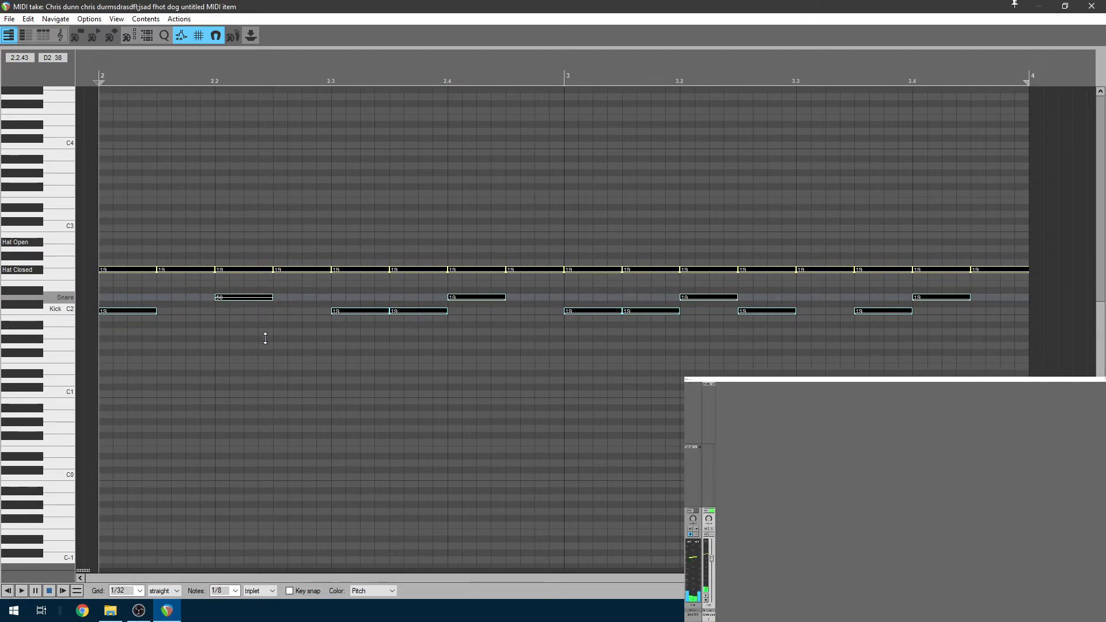
Set all closed hi-hat velocities to 42 and all kick velocities to 34
click(130, 270)
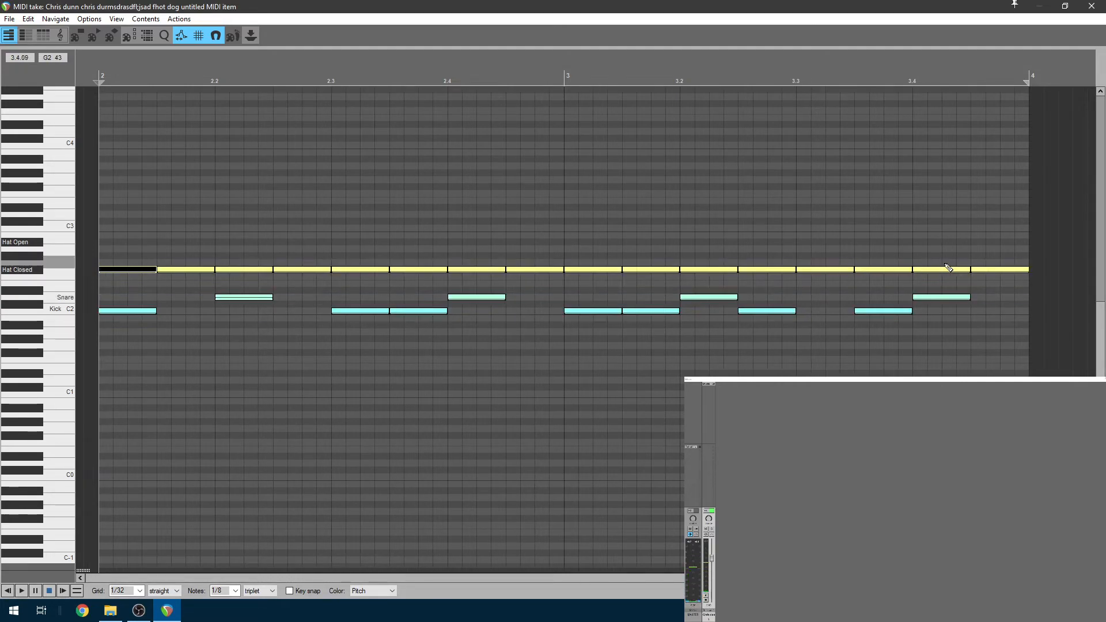
shift+click(994, 270)
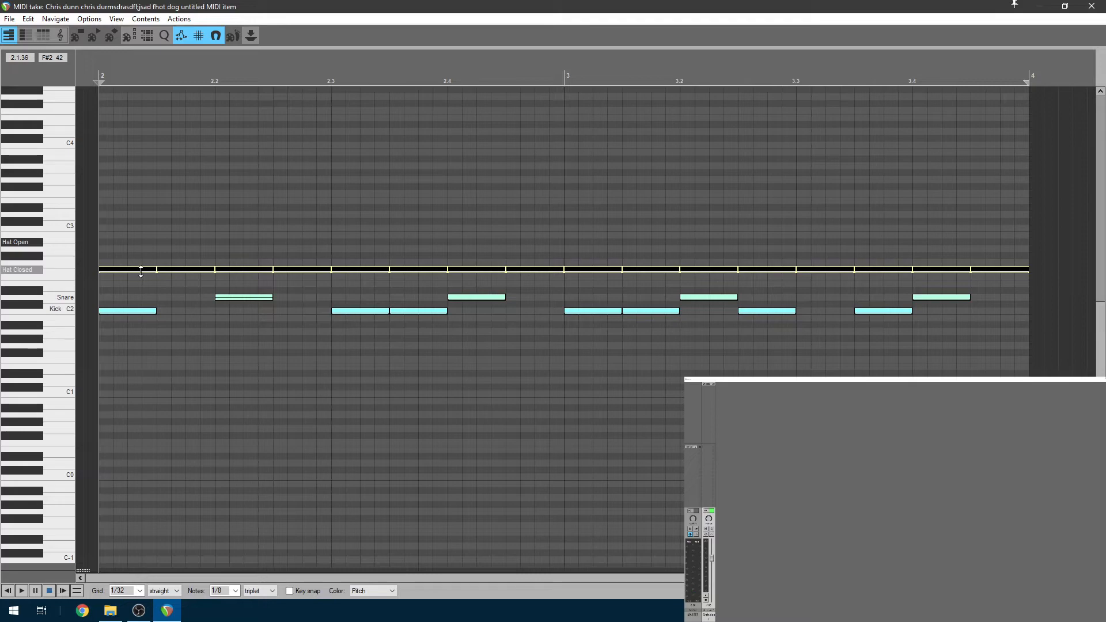
drag(145, 270, 181, 259)
click(123, 310)
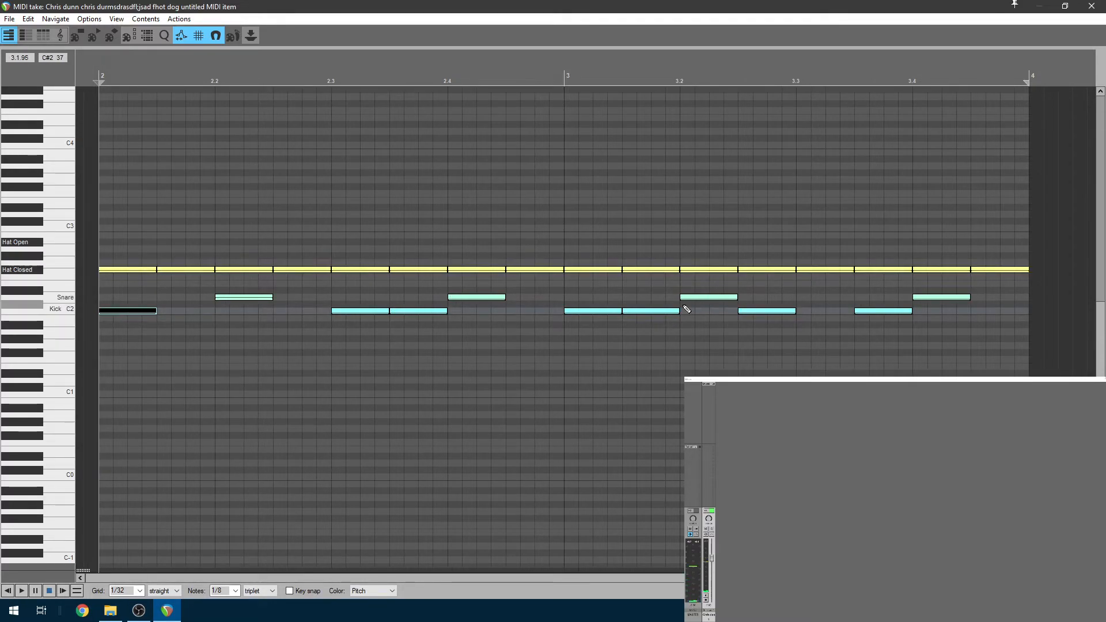
double_click(892, 313)
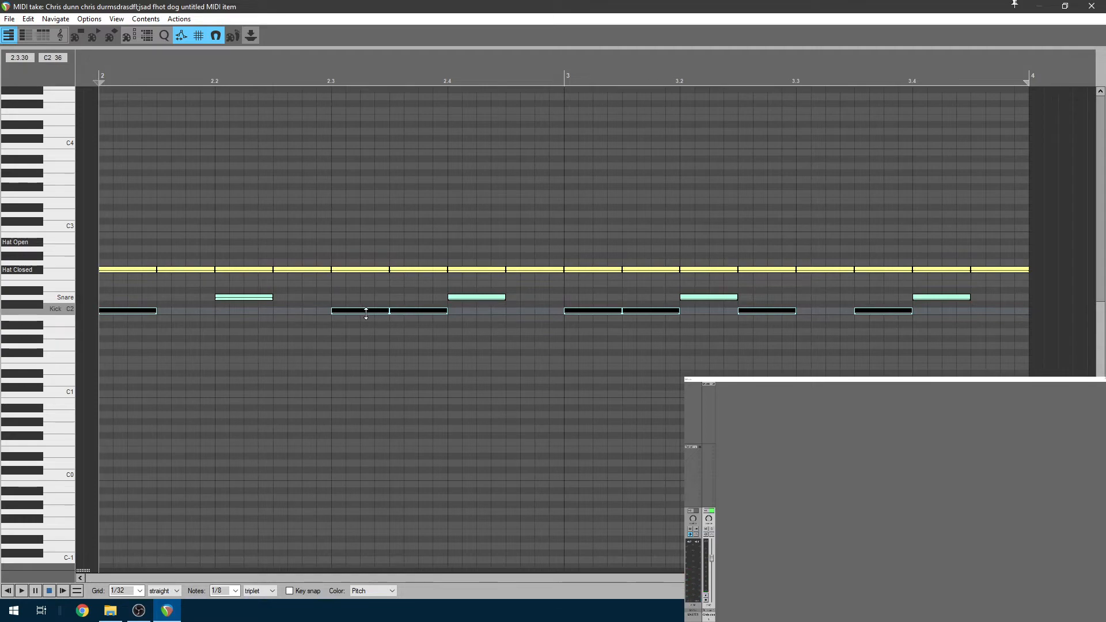
drag(366, 313, 390, 303)
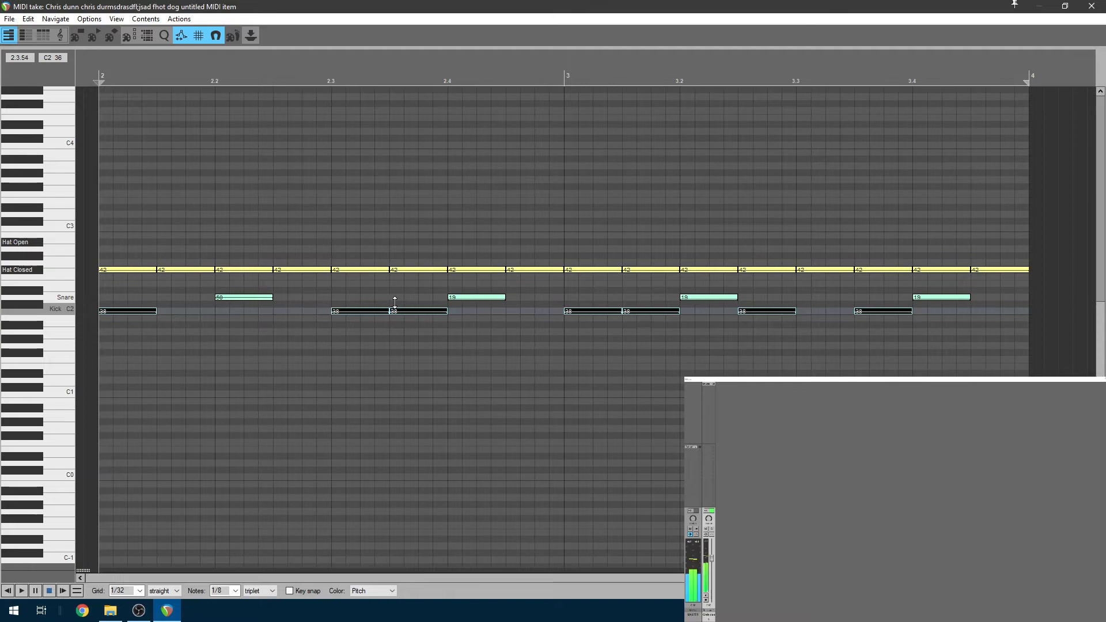
Lower the velocity of the snare hits at 2.4, 3.2 and 3.4, then play the beat
click(485, 297)
ctrl+click(720, 297)
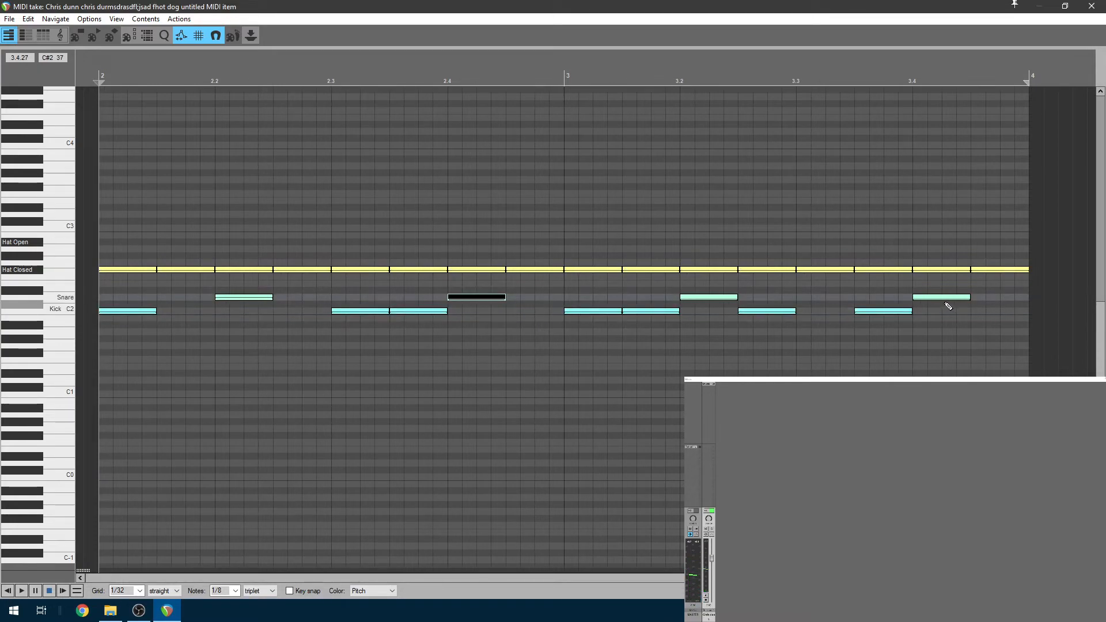
ctrl+click(939, 298)
drag(468, 298, 523, 286)
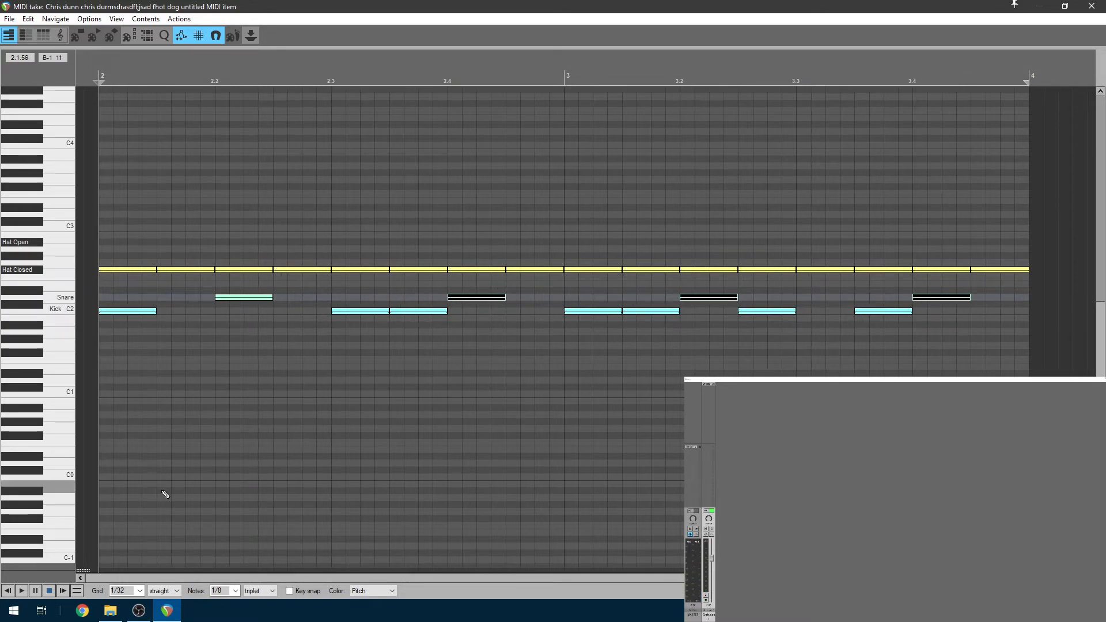
key(space)
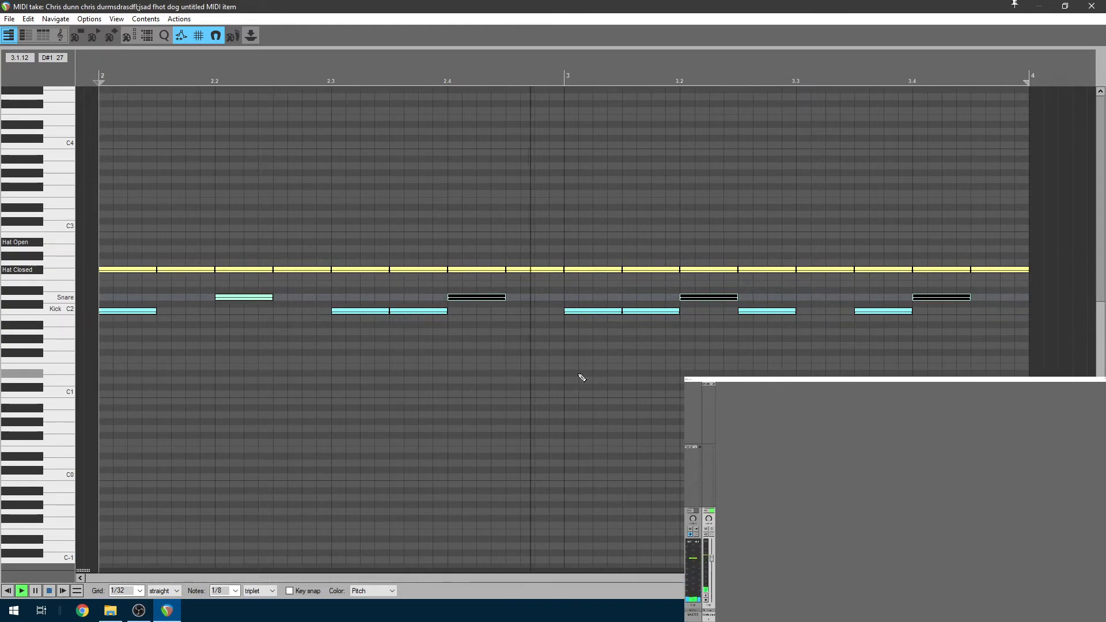
key(space)
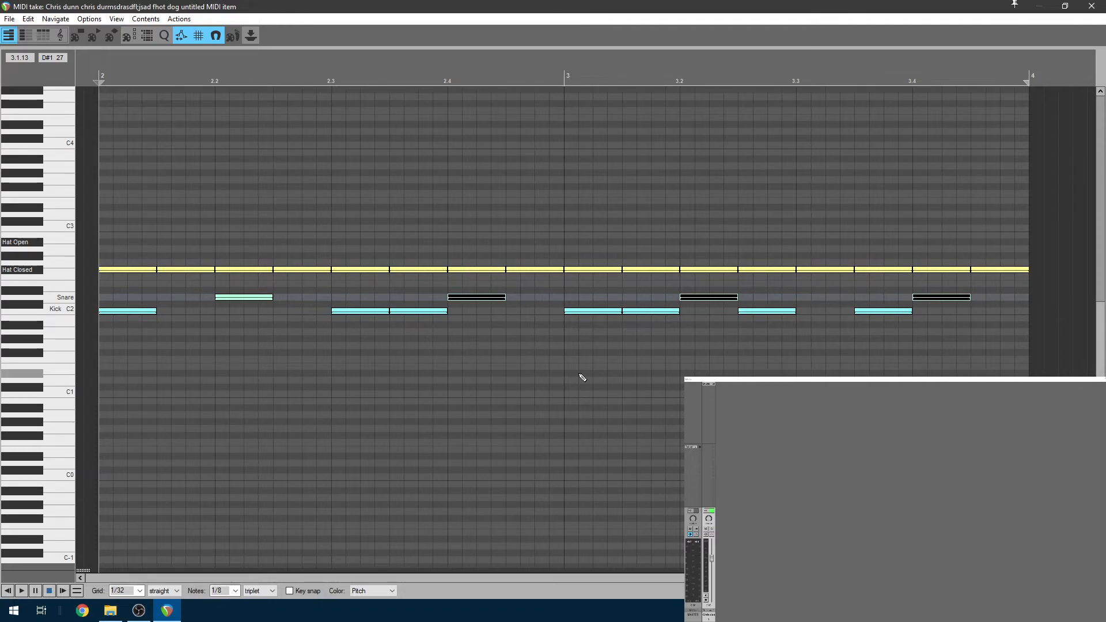
Move all the closed hi-hat notes up to C3
click(992, 269)
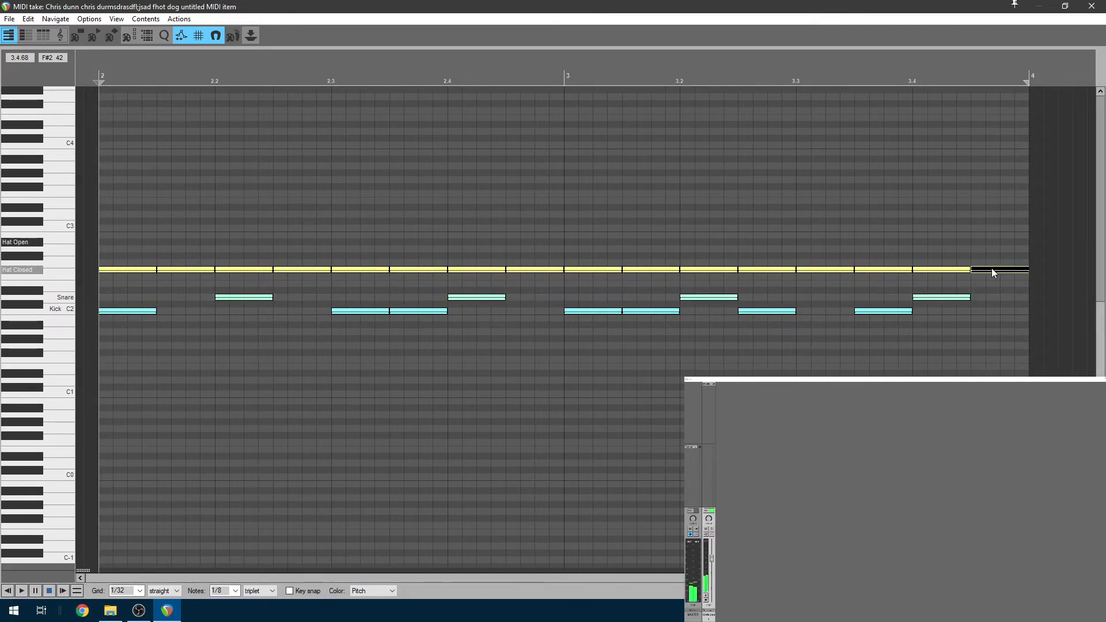
double_click(133, 268)
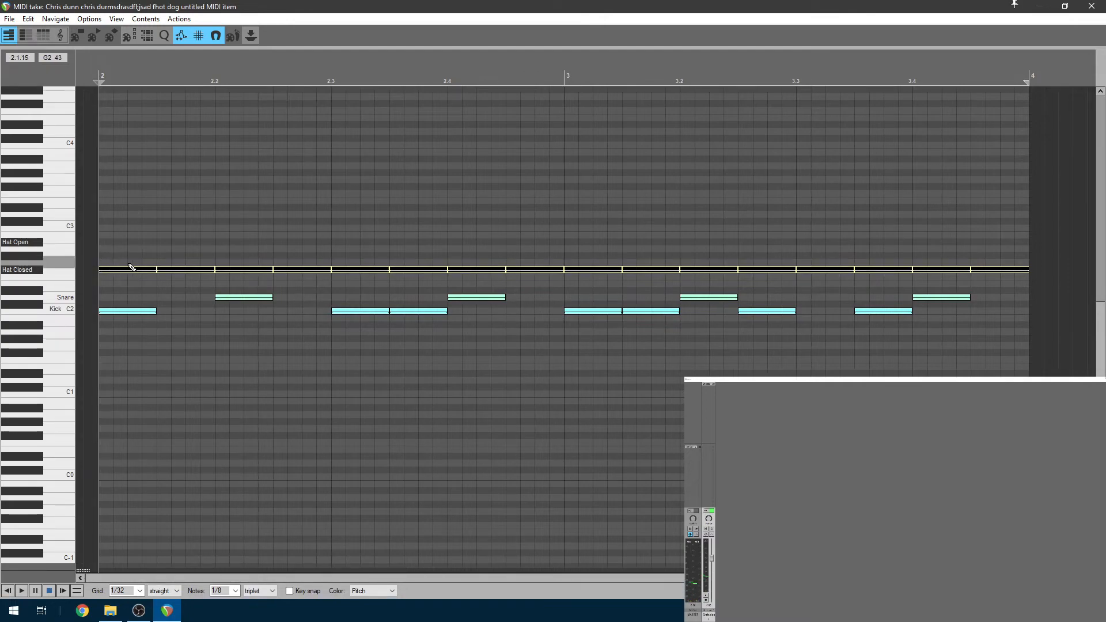
drag(128, 272, 126, 209)
After playing them, drag the hi-hat notes back down to the Hat Closed (F#2) row
key(space)
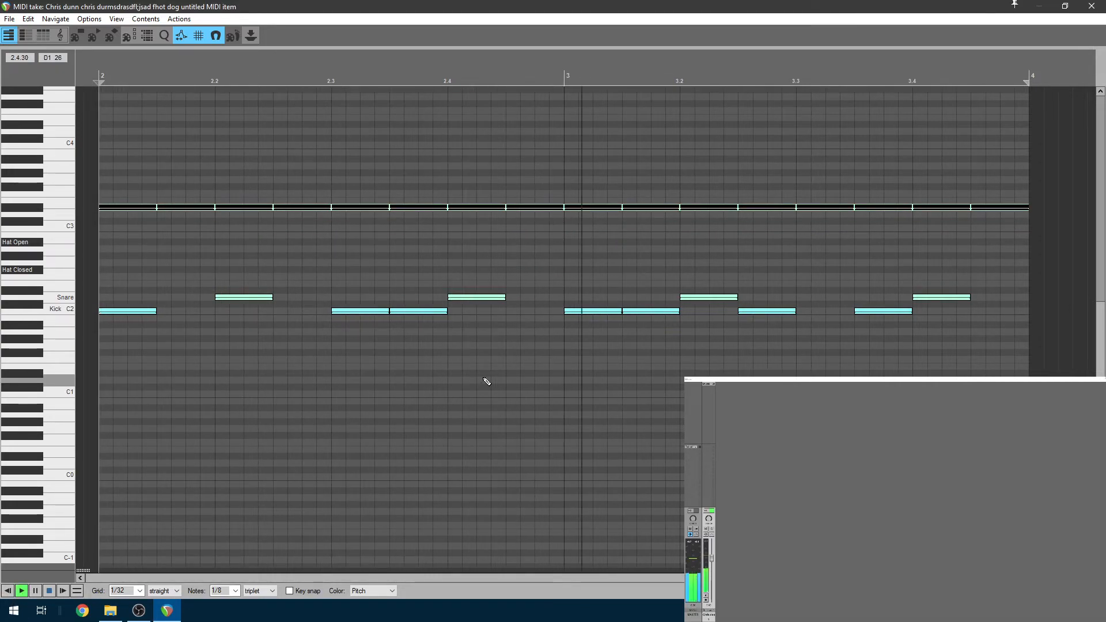
key(space)
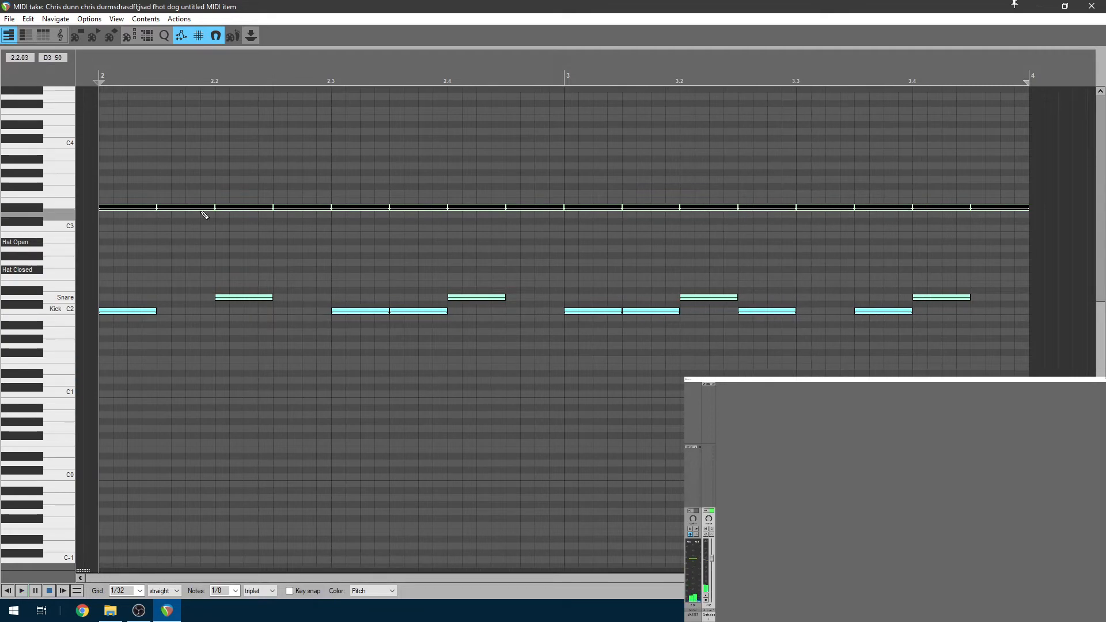
drag(122, 206, 116, 268)
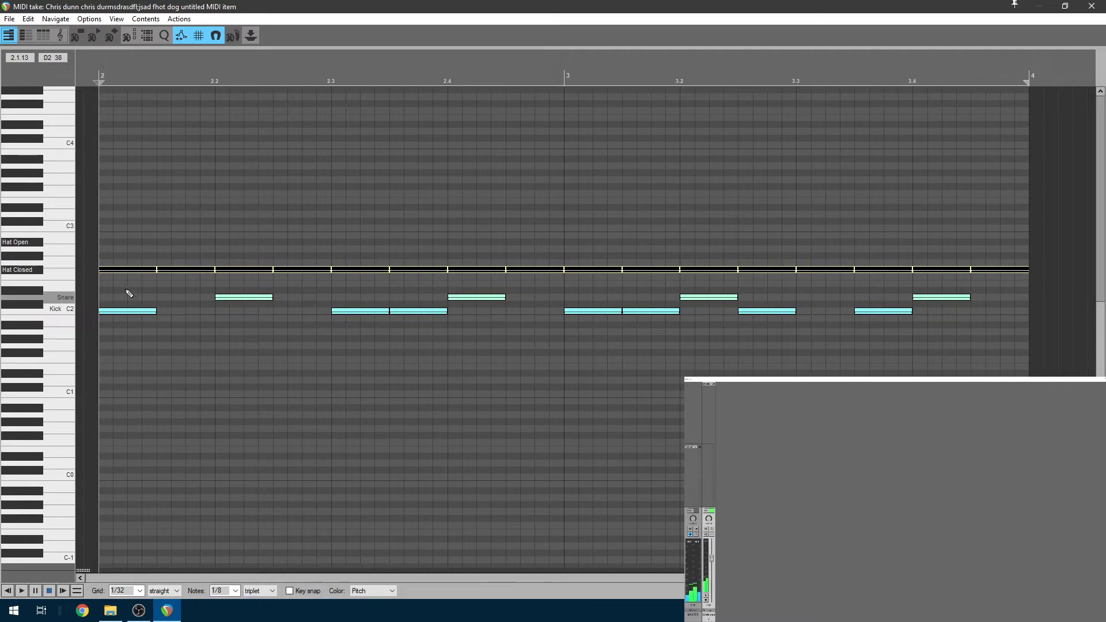
key(ctrl+a)
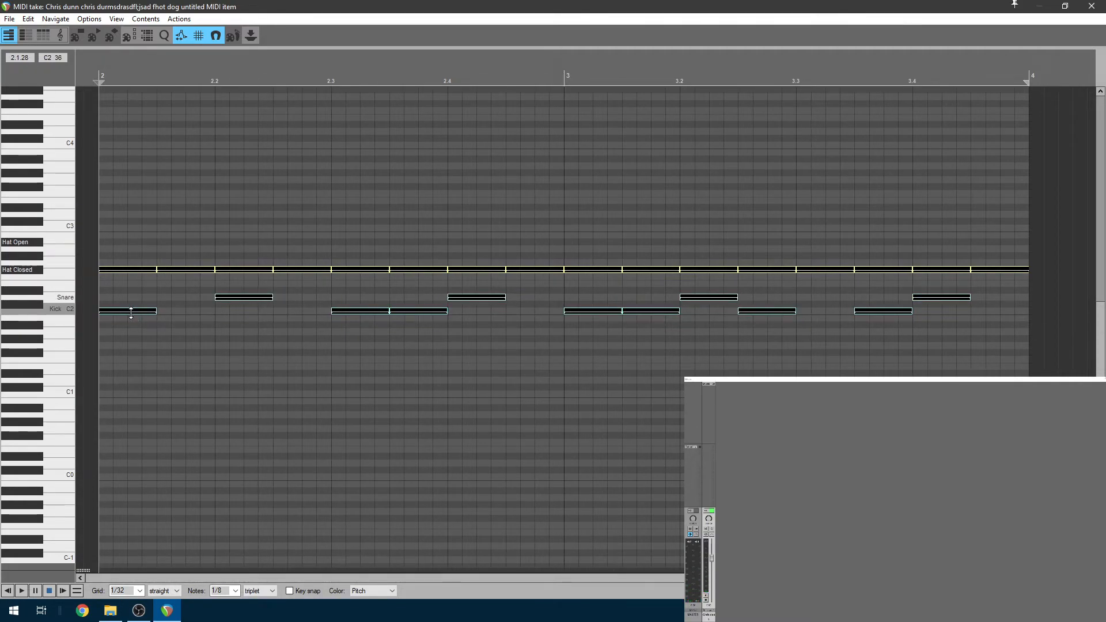
click(131, 311)
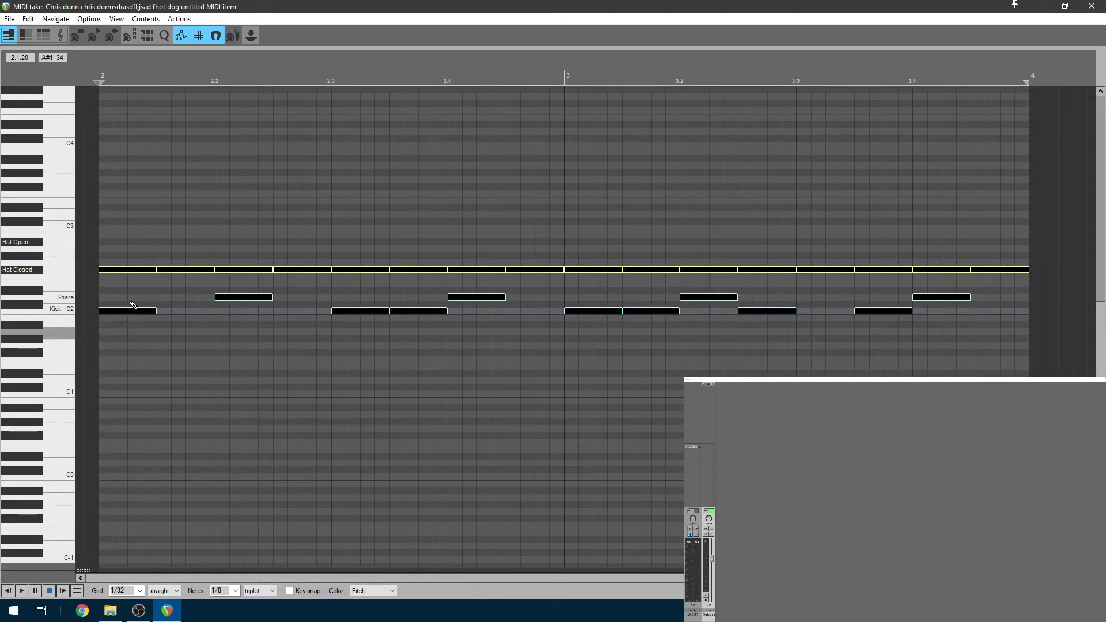
click(38, 246)
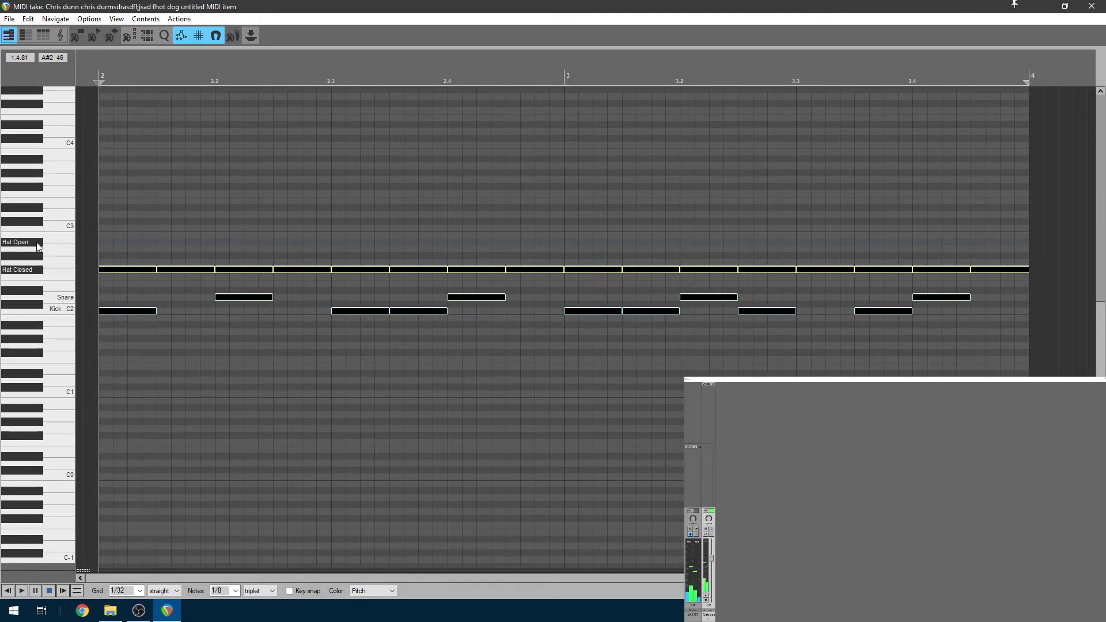
click(140, 269)
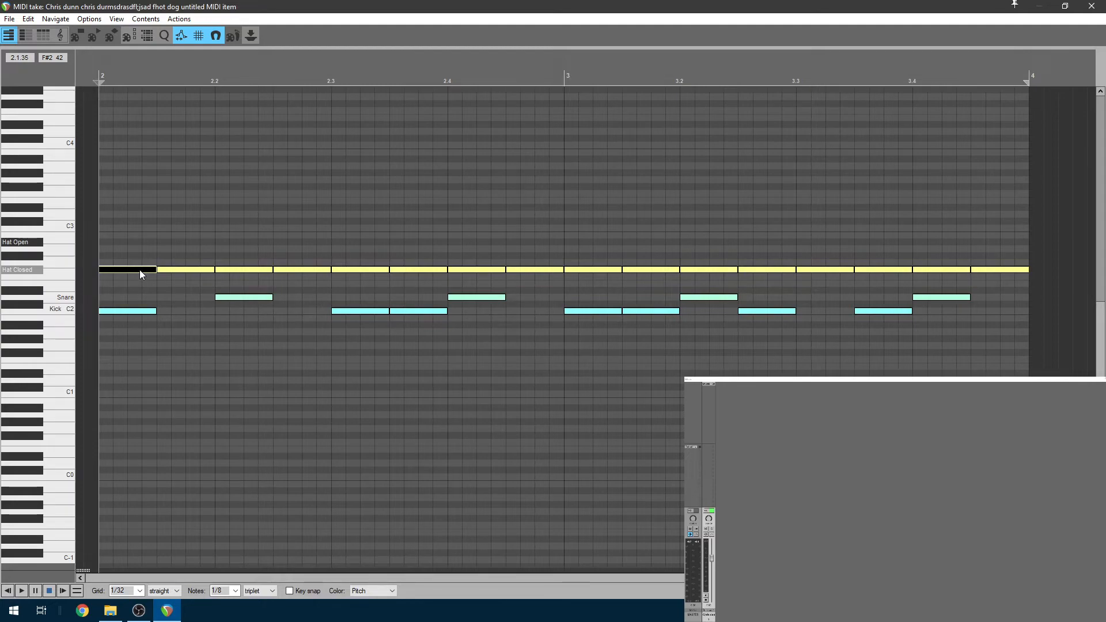
Change the first hi-hat at bar 2's downbeat into an open hat and play it
drag(138, 269, 133, 244)
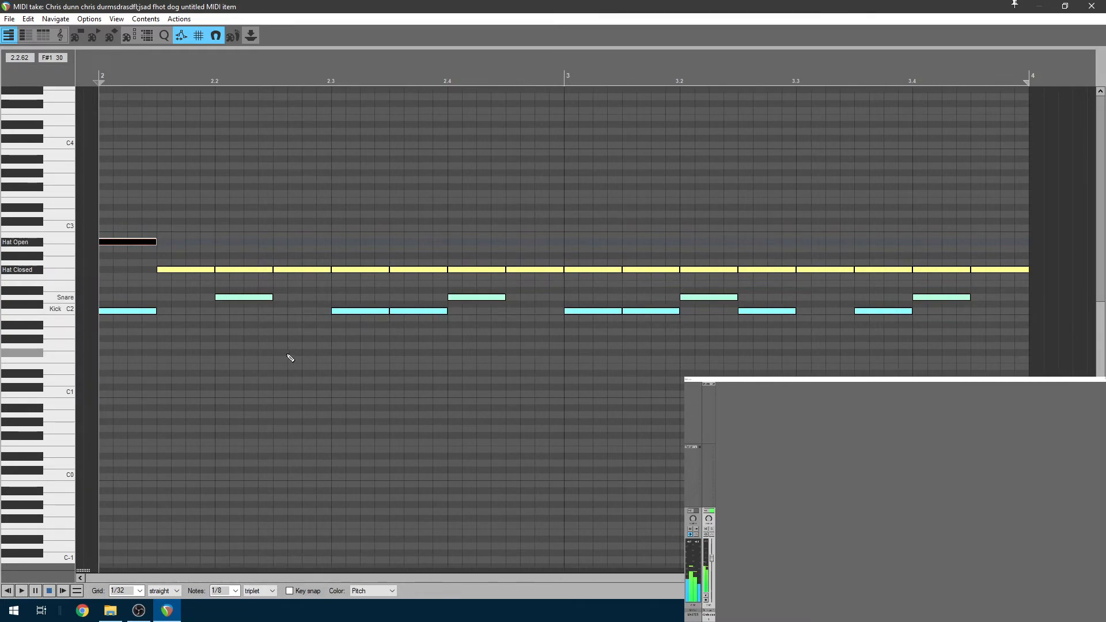
click(165, 268)
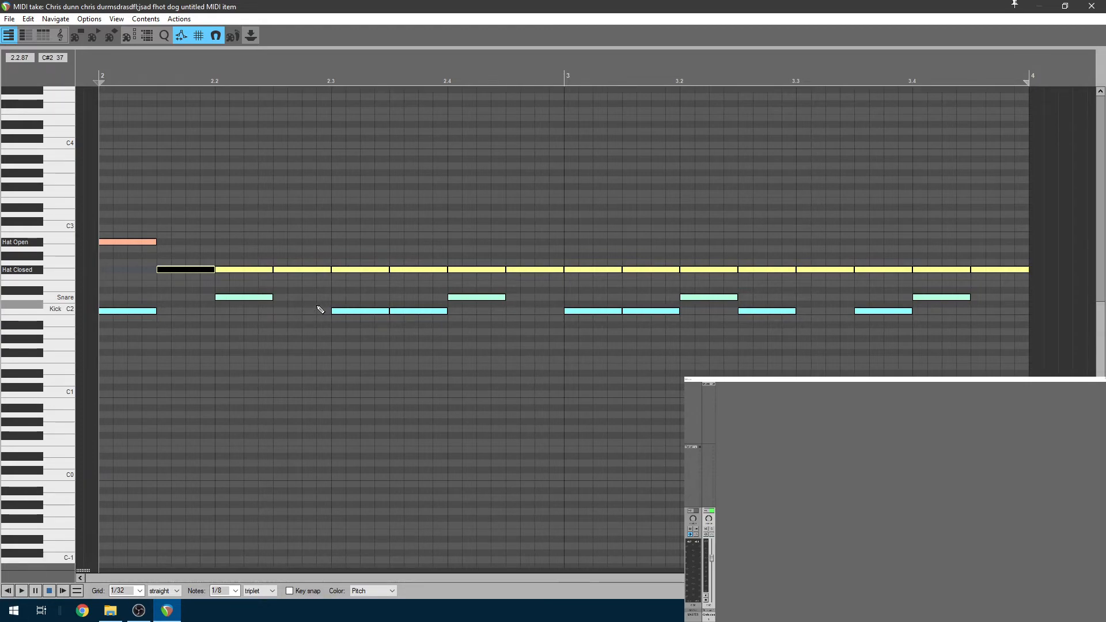
key(space)
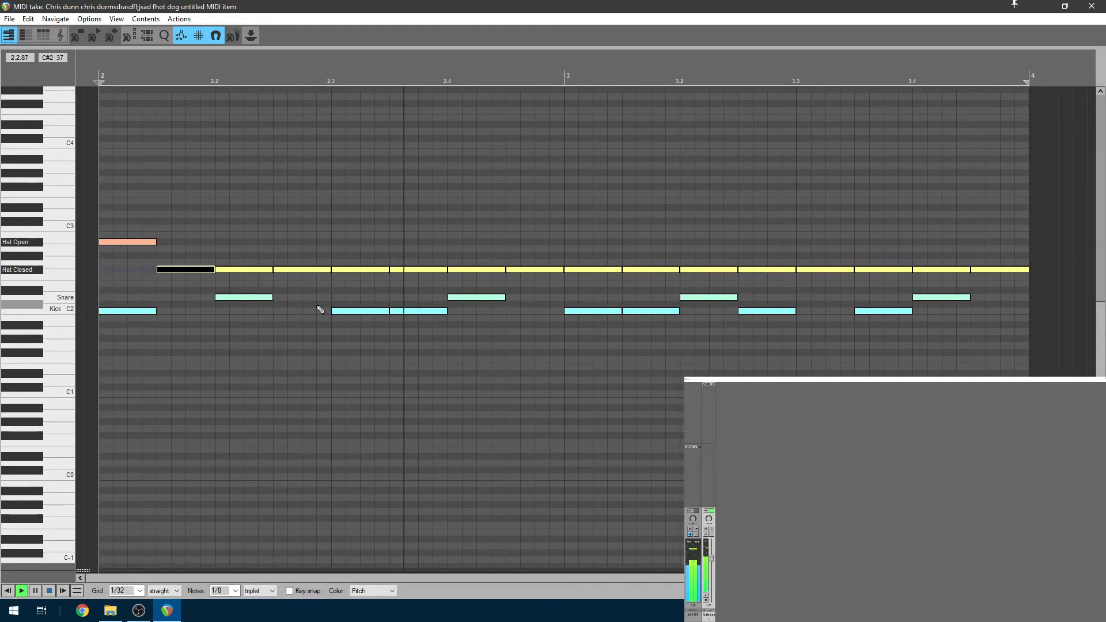
key(space)
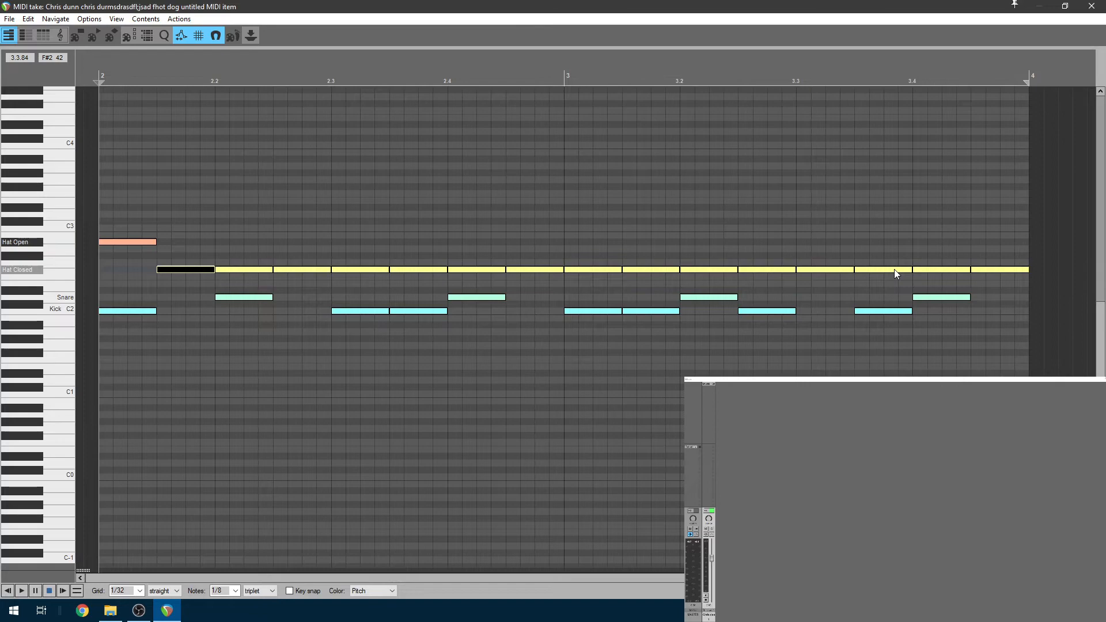
Turn the hi-hat before beat 3.4 into an open hat and replay the beat from the start
drag(886, 268, 886, 247)
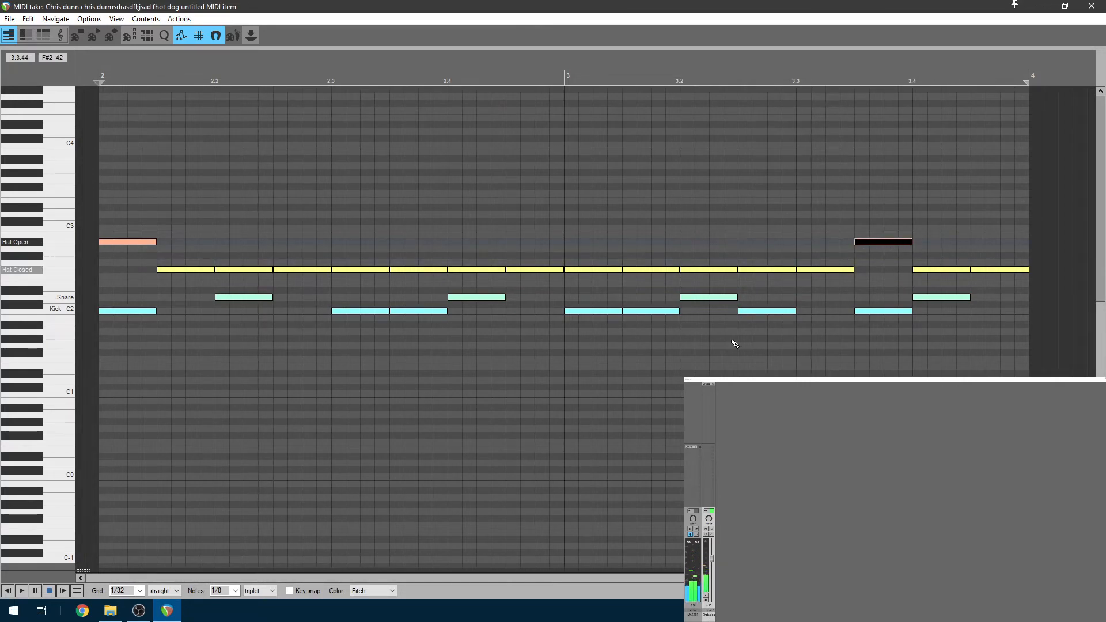
click(9, 591)
key(space)
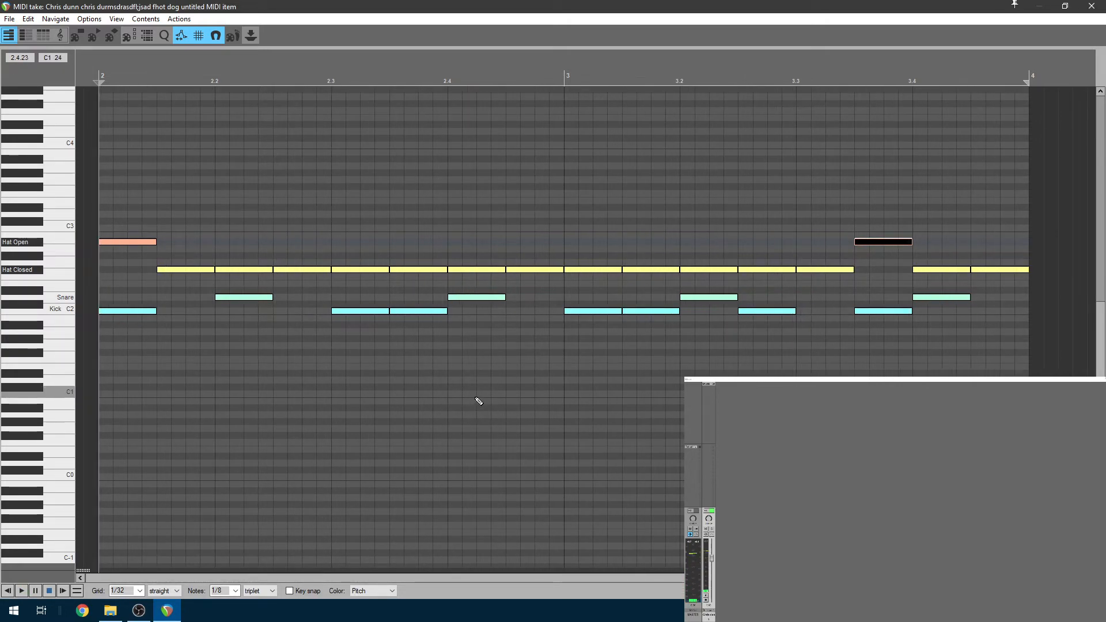
click(149, 241)
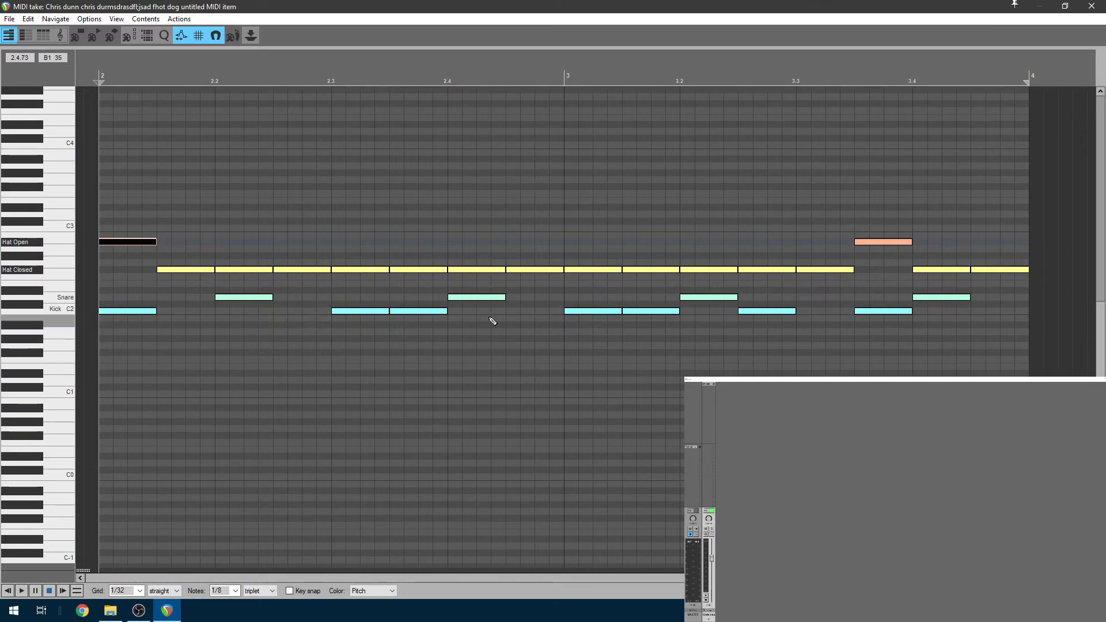
Audition the kick and snare hits around beats 2.2 to 2.4, then close the MIDI editor
click(142, 312)
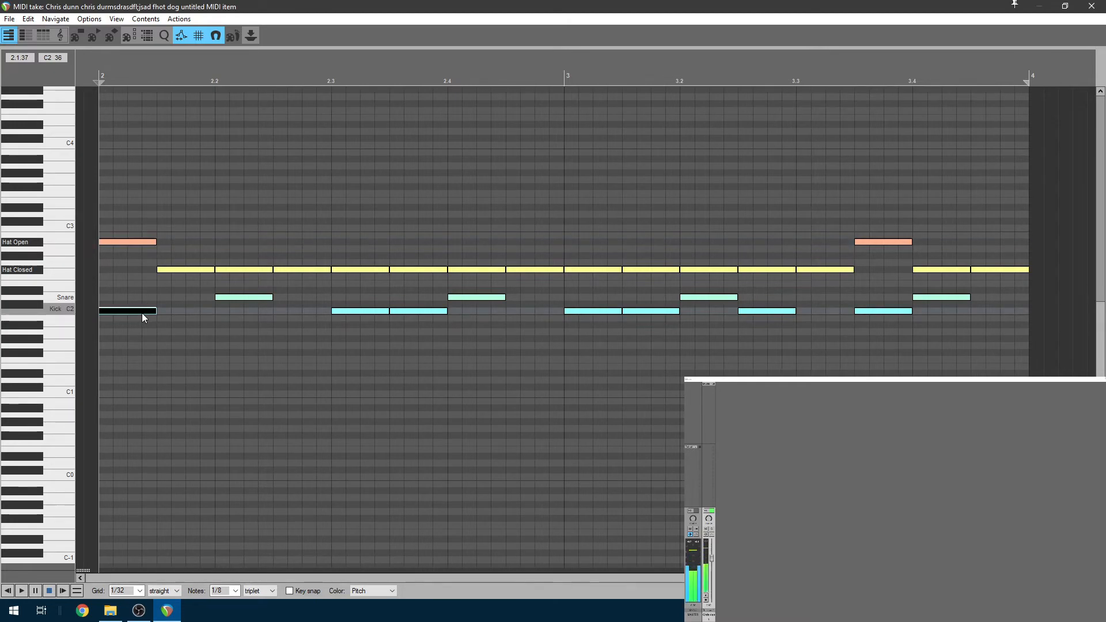
click(237, 297)
click(368, 310)
click(413, 312)
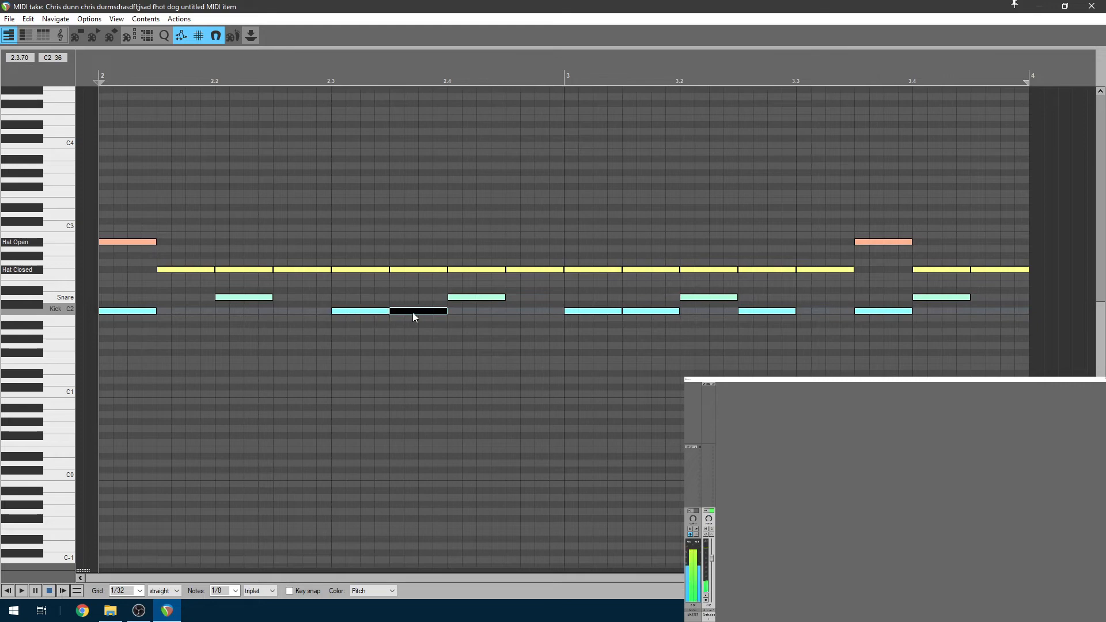
click(473, 297)
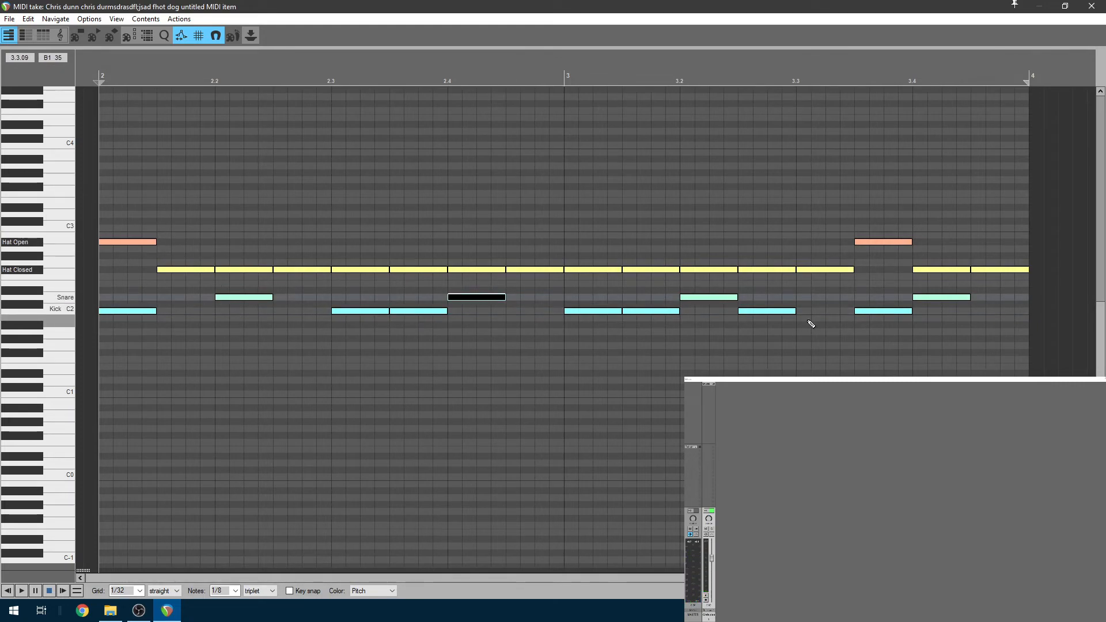
click(1091, 6)
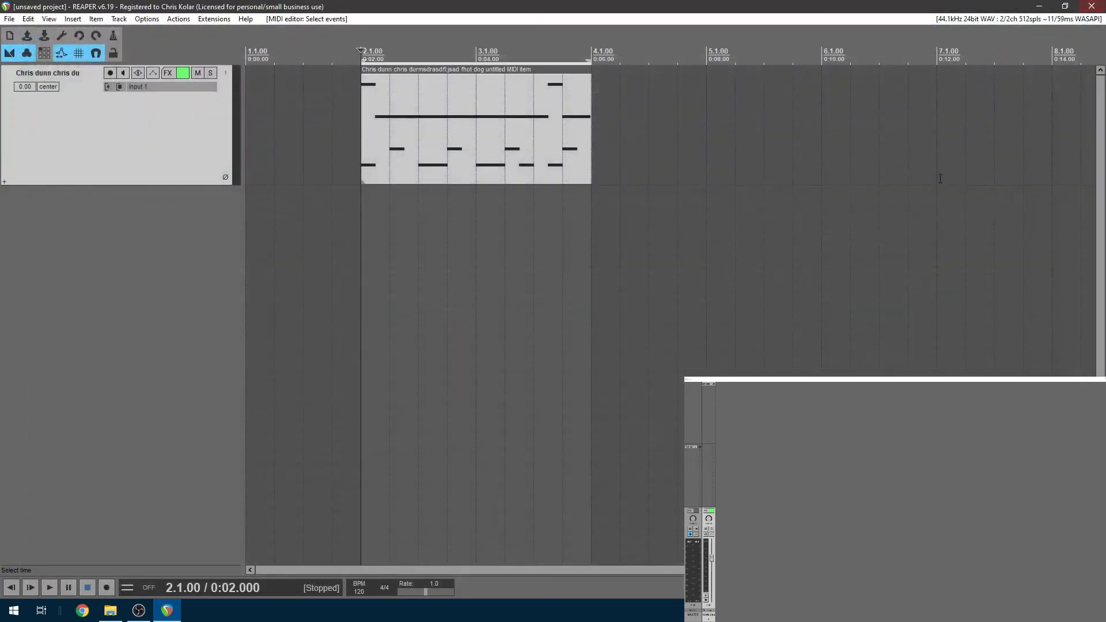
Open Steven Slate Drums in instrument-editing view, repositioning its window around the drum MIDI clip
click(713, 387)
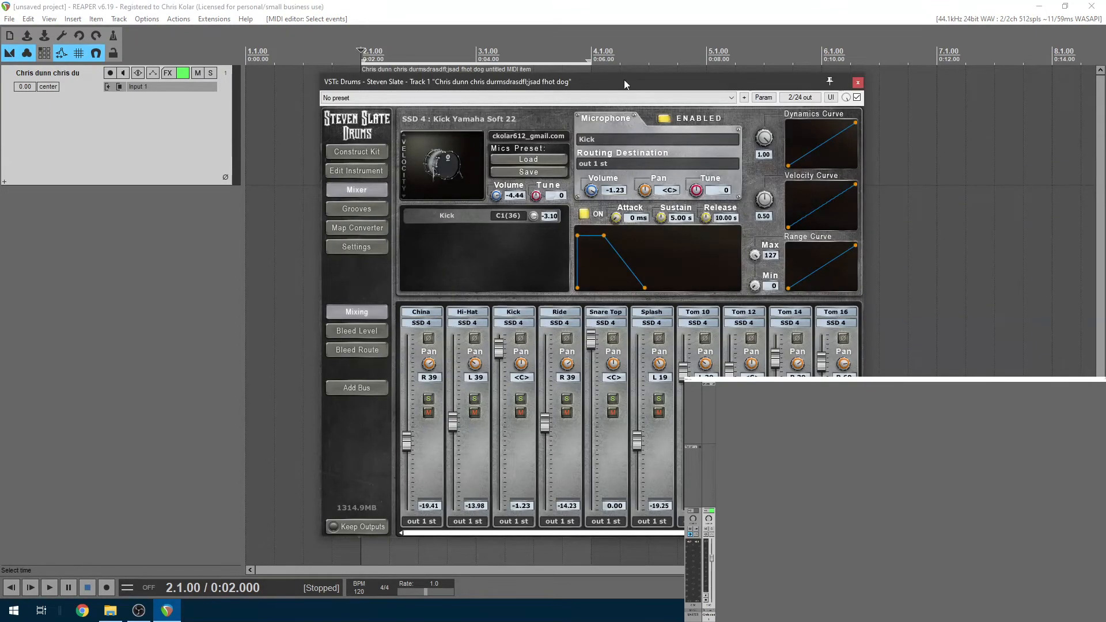
drag(624, 80, 526, 78)
click(271, 164)
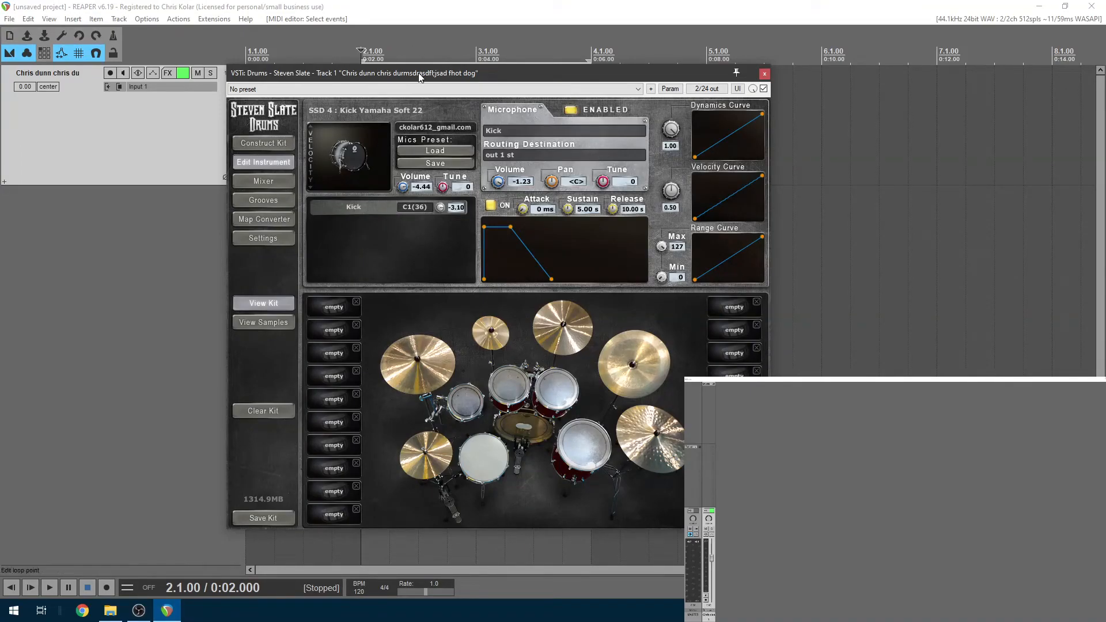
drag(420, 78, 958, 95)
double_click(440, 130)
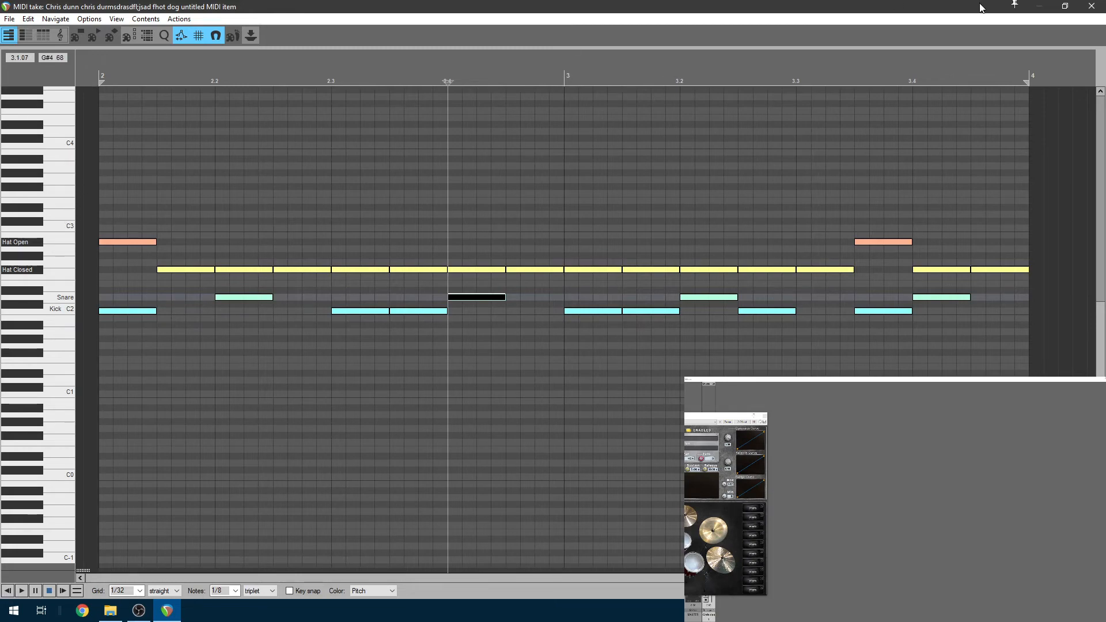
click(1092, 6)
drag(1072, 97, 718, 82)
Check the kick's trigger-note list without changing it, then go to the groove library
click(442, 216)
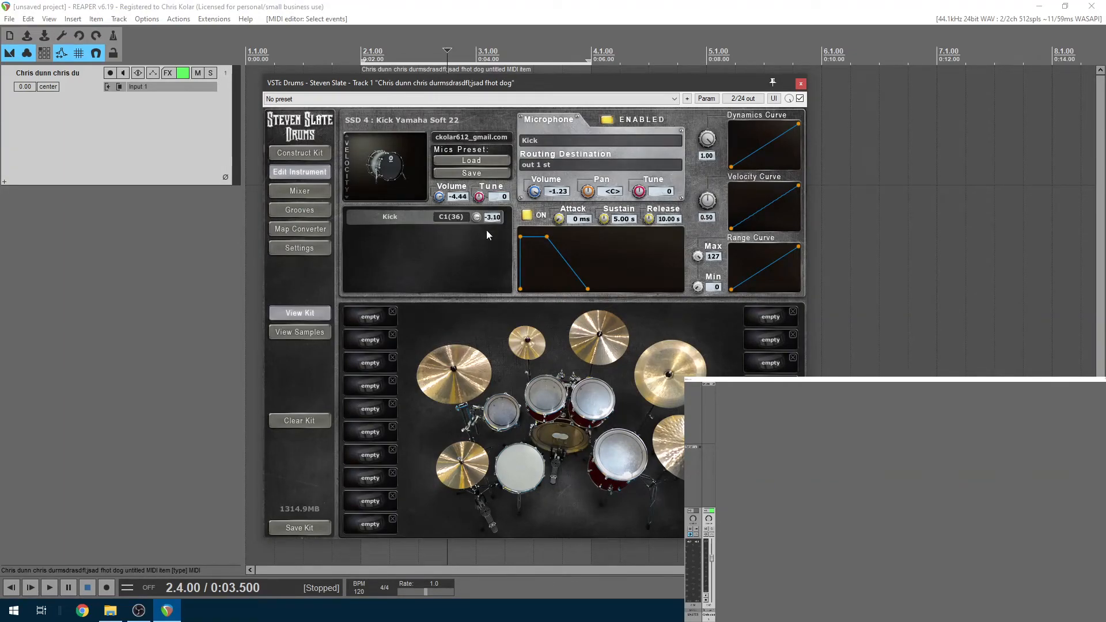
click(459, 217)
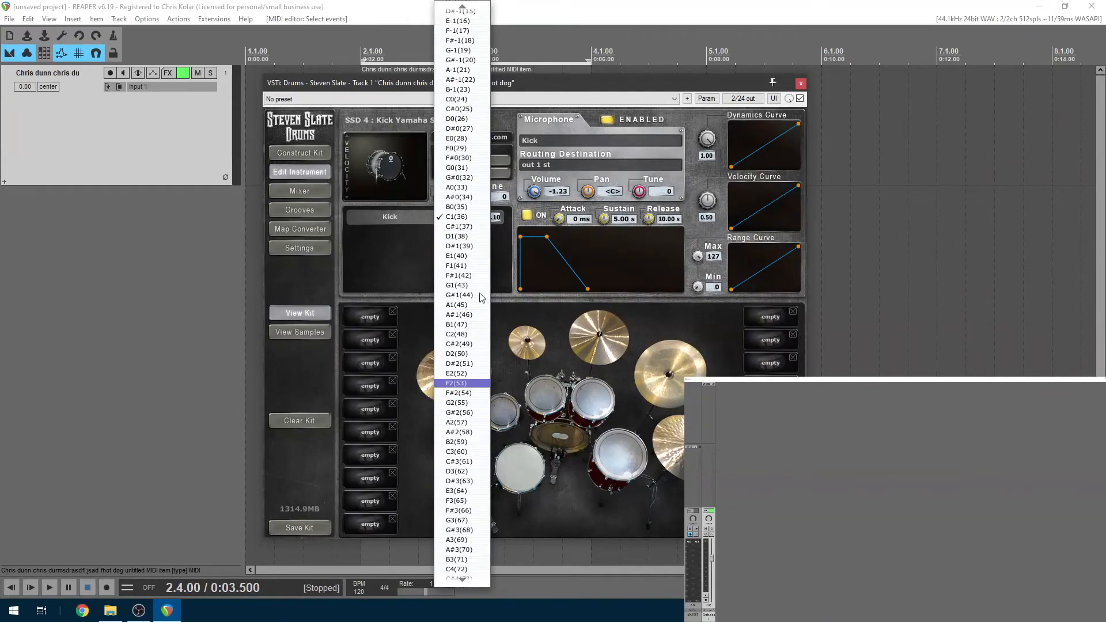
click(402, 256)
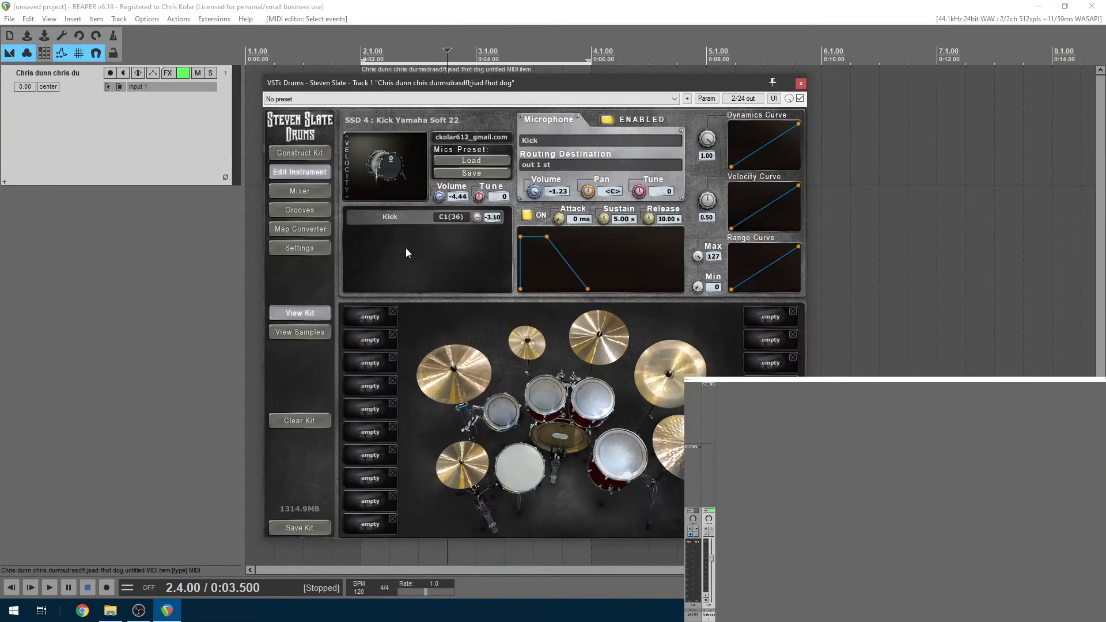
click(320, 211)
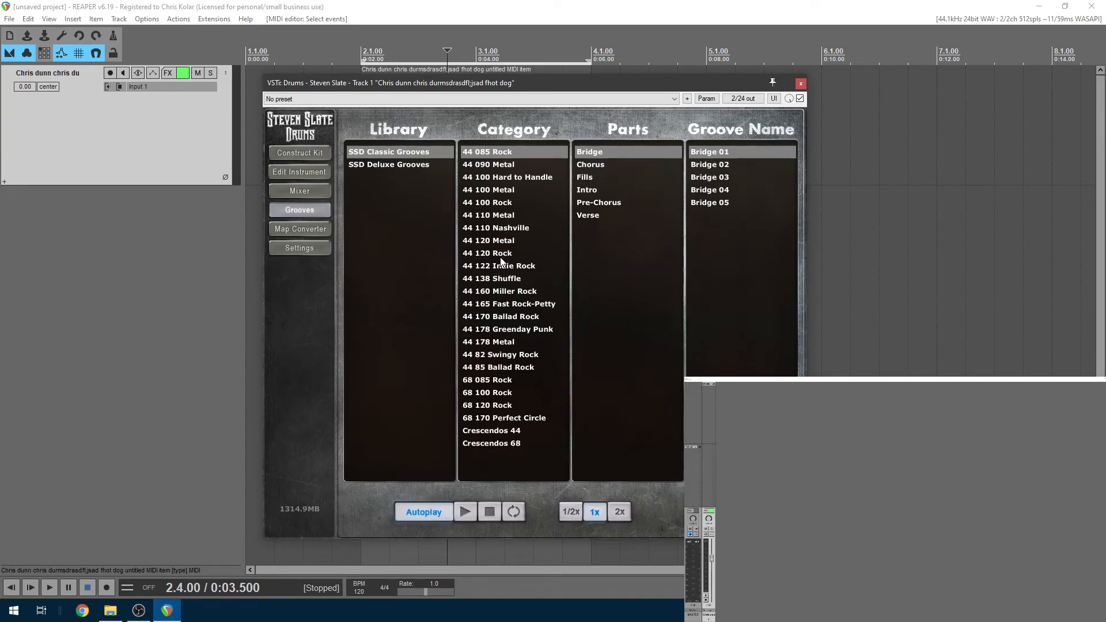
Preview the Bridge 01 groove from the 44 100 Metal library
click(524, 191)
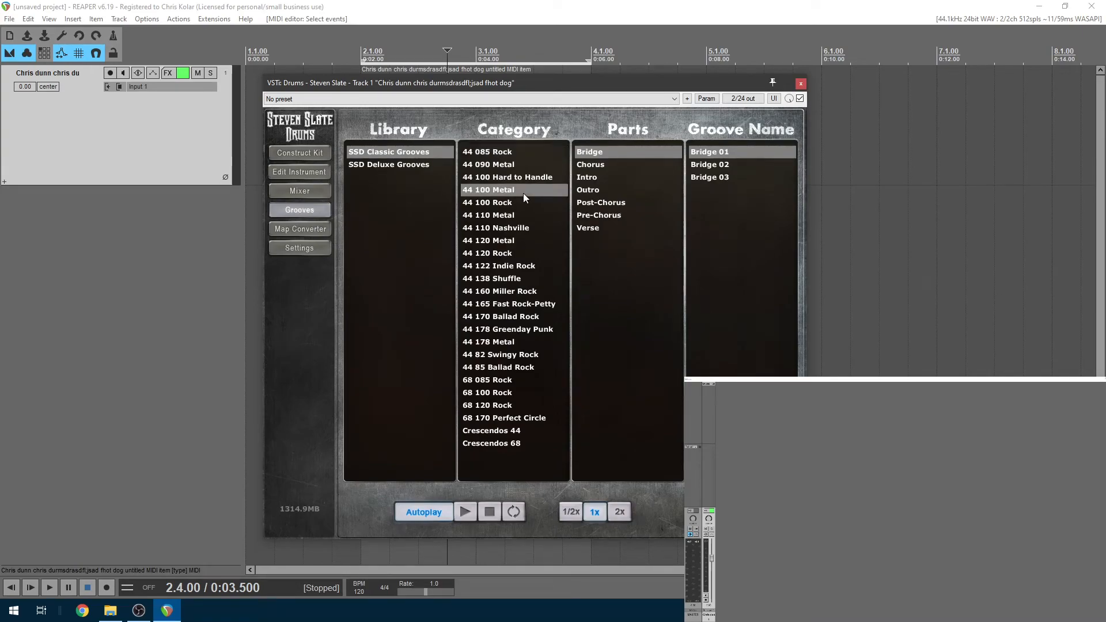
click(726, 153)
drag(565, 86, 626, 57)
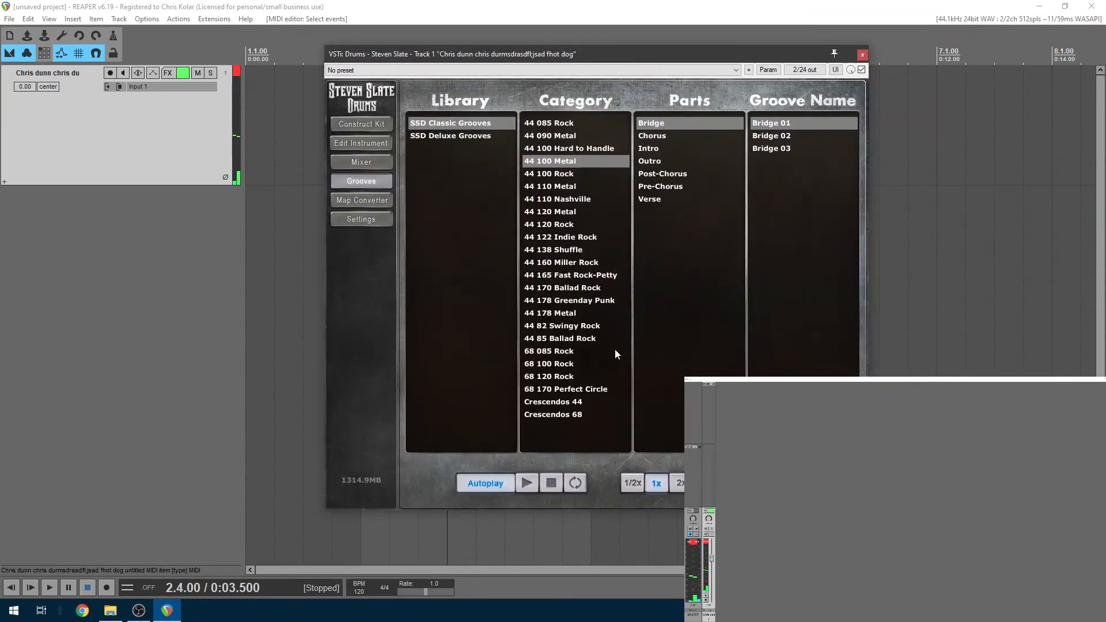
click(551, 484)
drag(626, 55, 819, 413)
Import Bridge 01 onto the track ignoring its tempo, delete the old beat, and start it at bar 2
drag(874, 440, 503, 118)
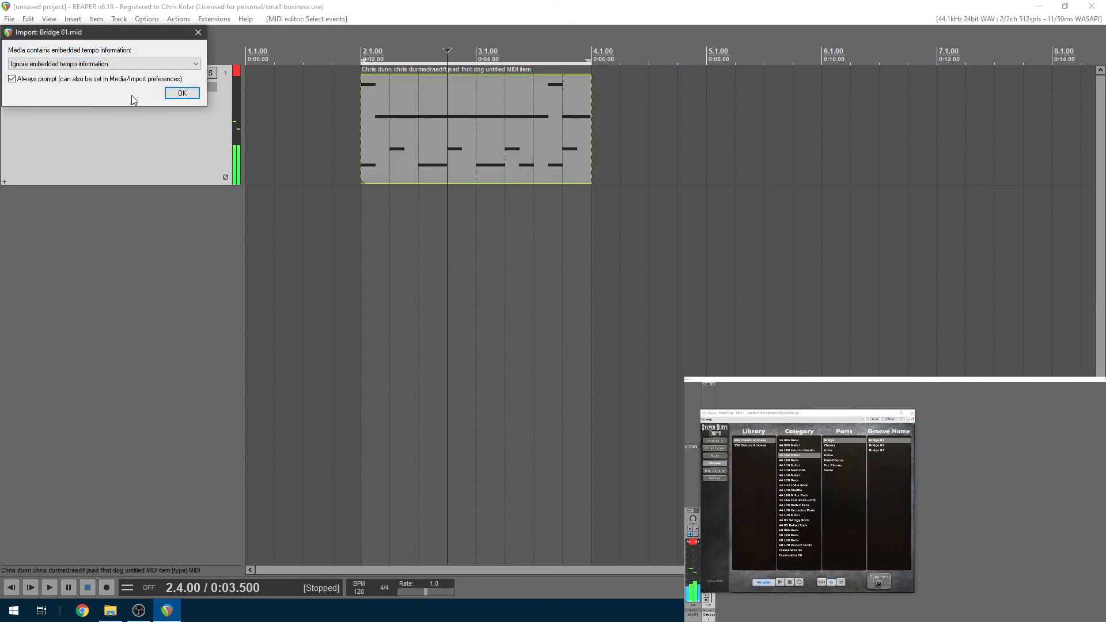
click(182, 94)
key(Delete)
drag(691, 126, 438, 126)
key(space)
click(359, 68)
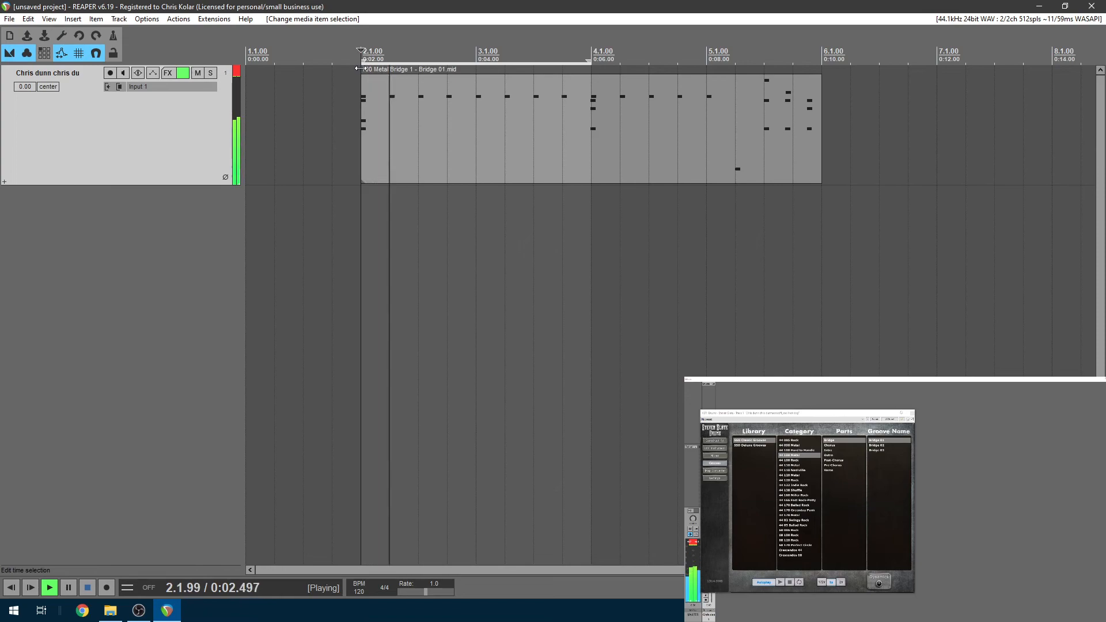
key(space)
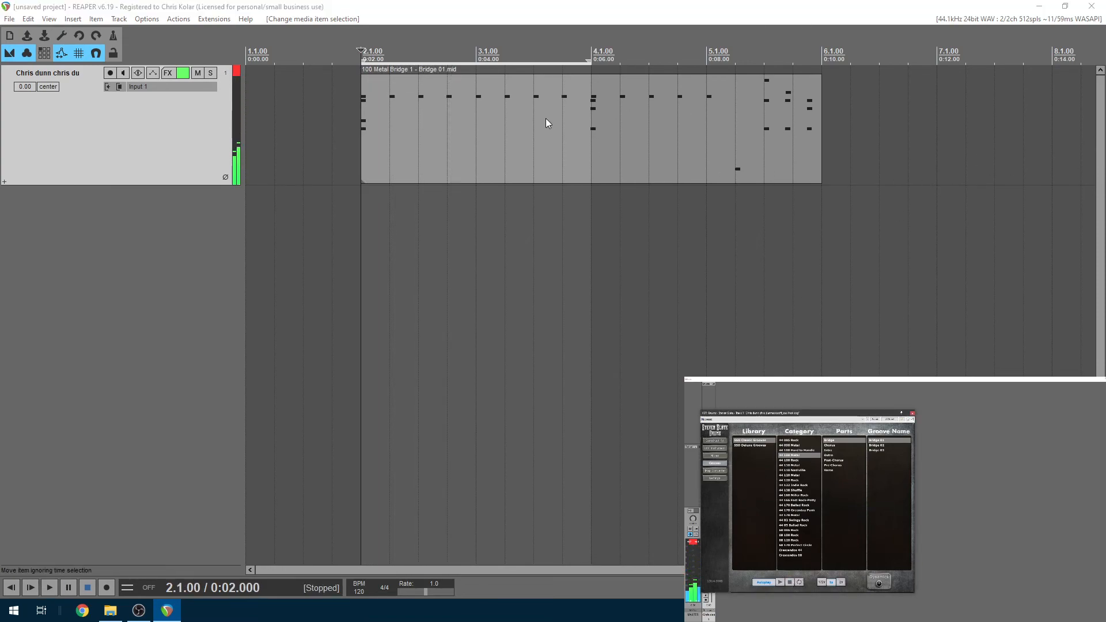
drag(787, 413, 698, 191)
Delete the Bridge 01 item and preview 44 110 Nashville's Verse 02 HHclosed groove
click(590, 330)
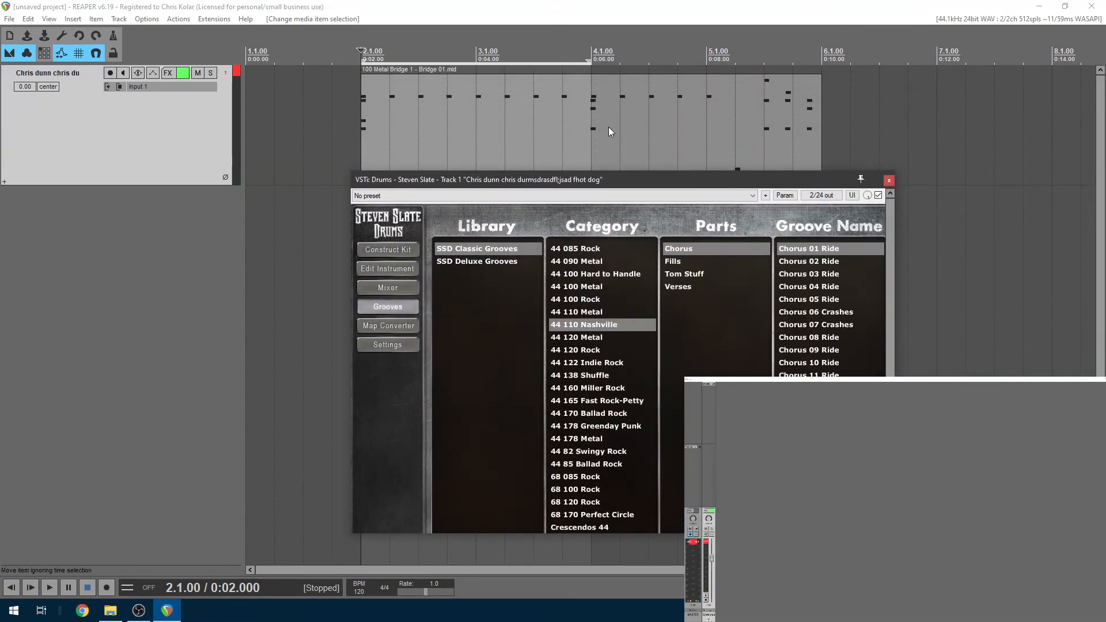
click(609, 125)
key(Delete)
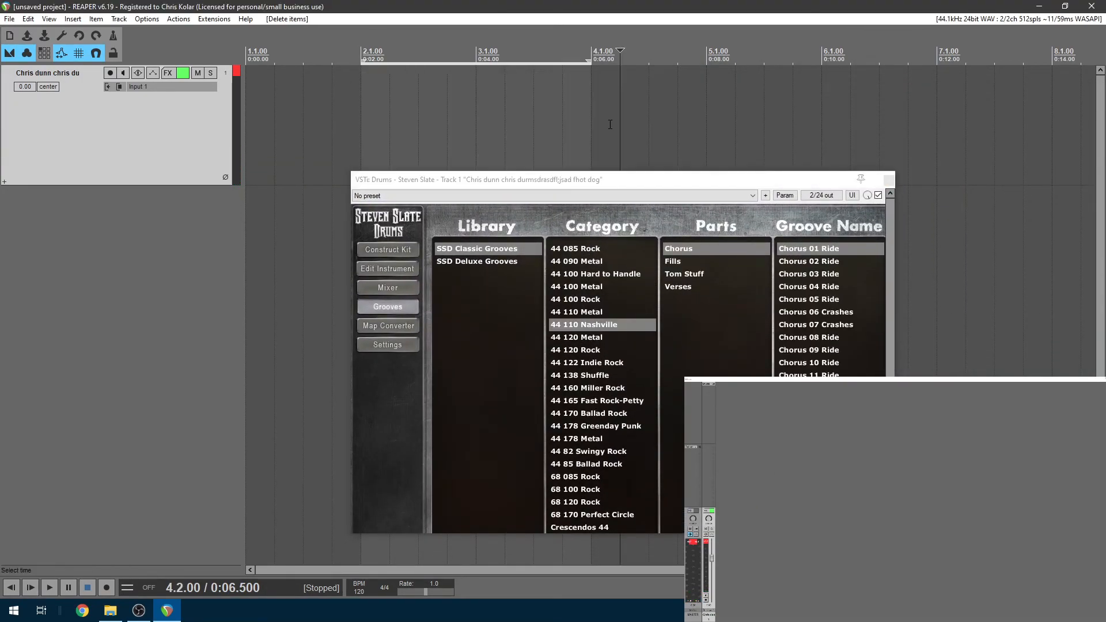
click(679, 262)
click(686, 287)
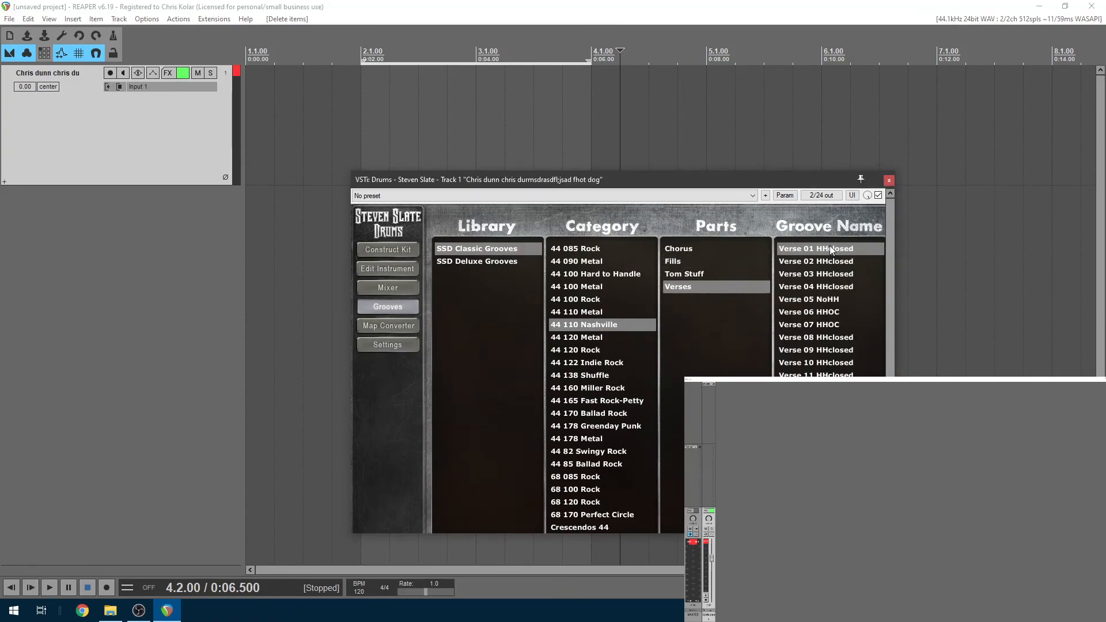
click(811, 262)
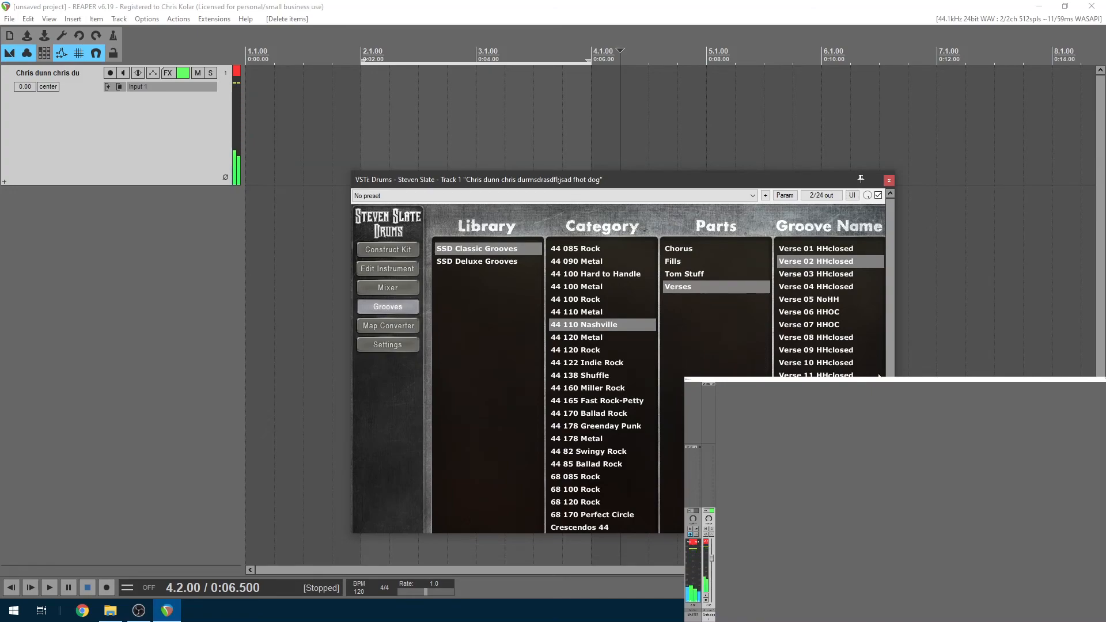
scroll(758, 323, down, 2)
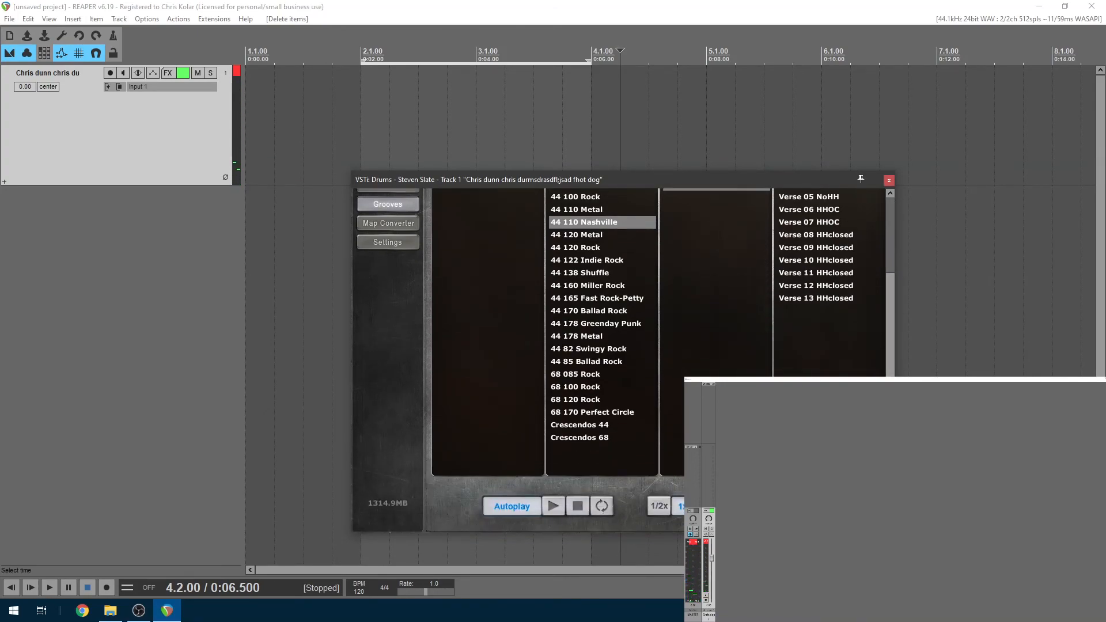
scroll(893, 365, up, 2)
Place Verse 02 HHclosed on the track at bar 2, confirm the import, and close the plugin
drag(785, 261, 373, 108)
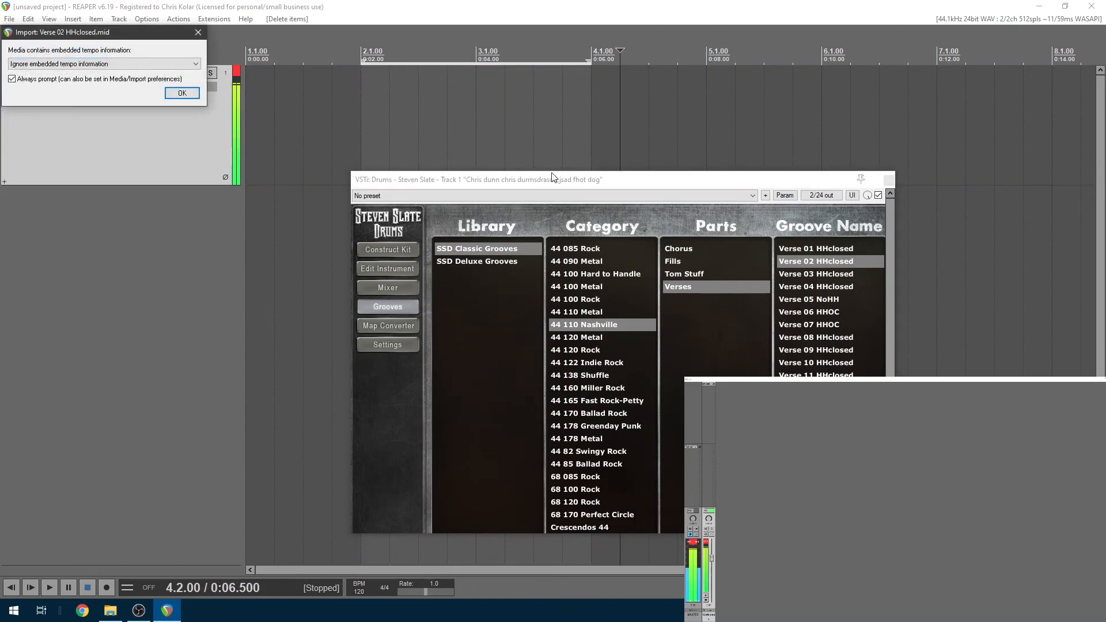
click(182, 93)
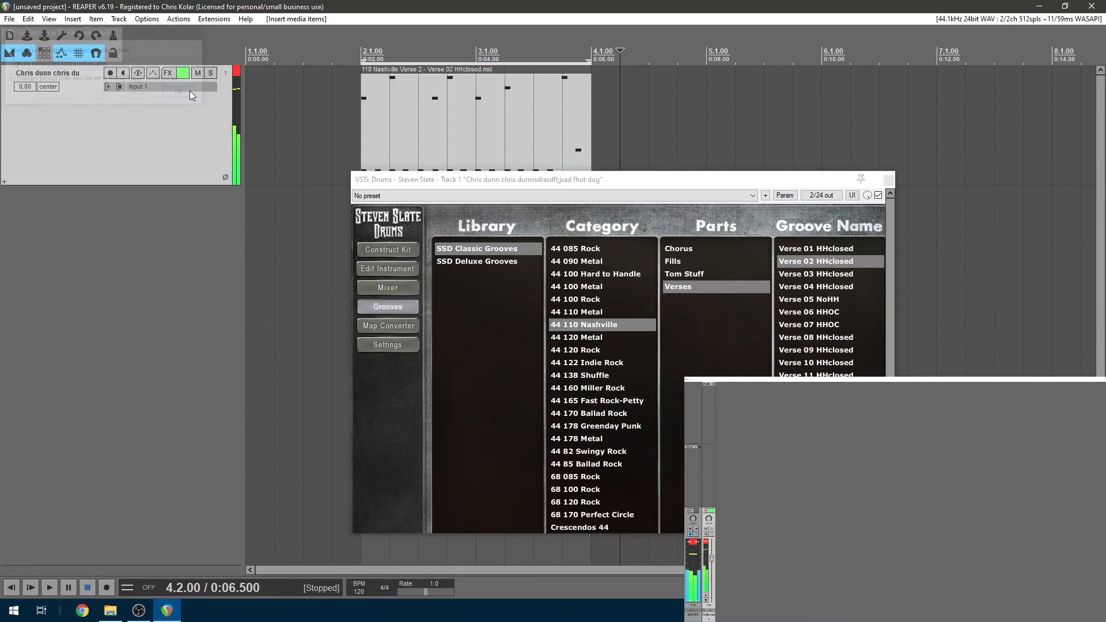
click(889, 180)
click(363, 65)
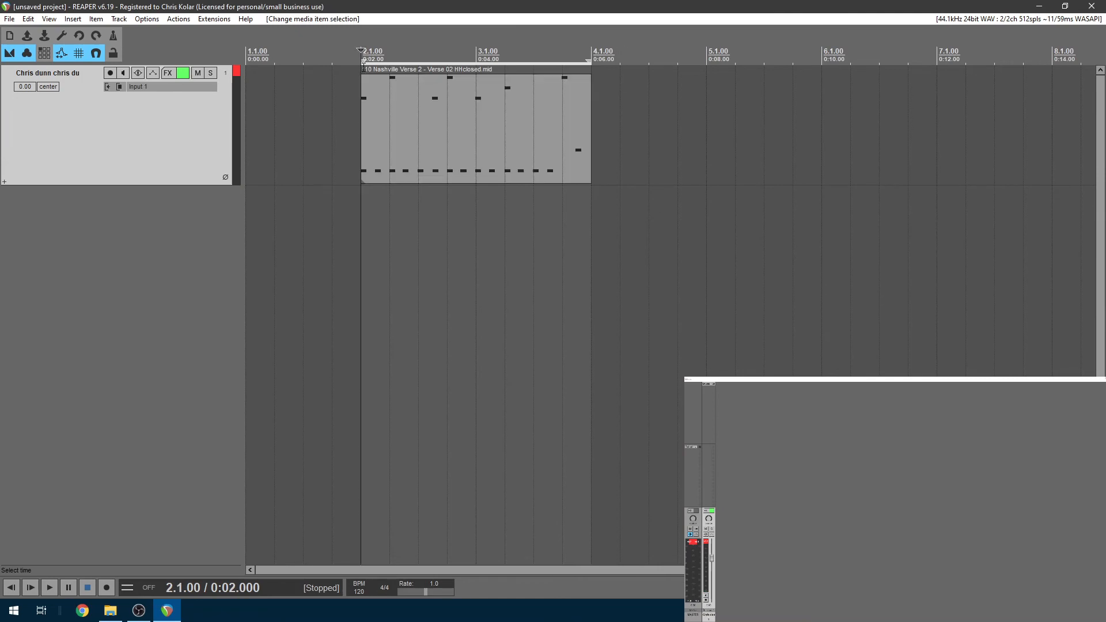
Duplicate the Nashville verse groove with Ctrl+D and play the extended beat from bar 2
key(space)
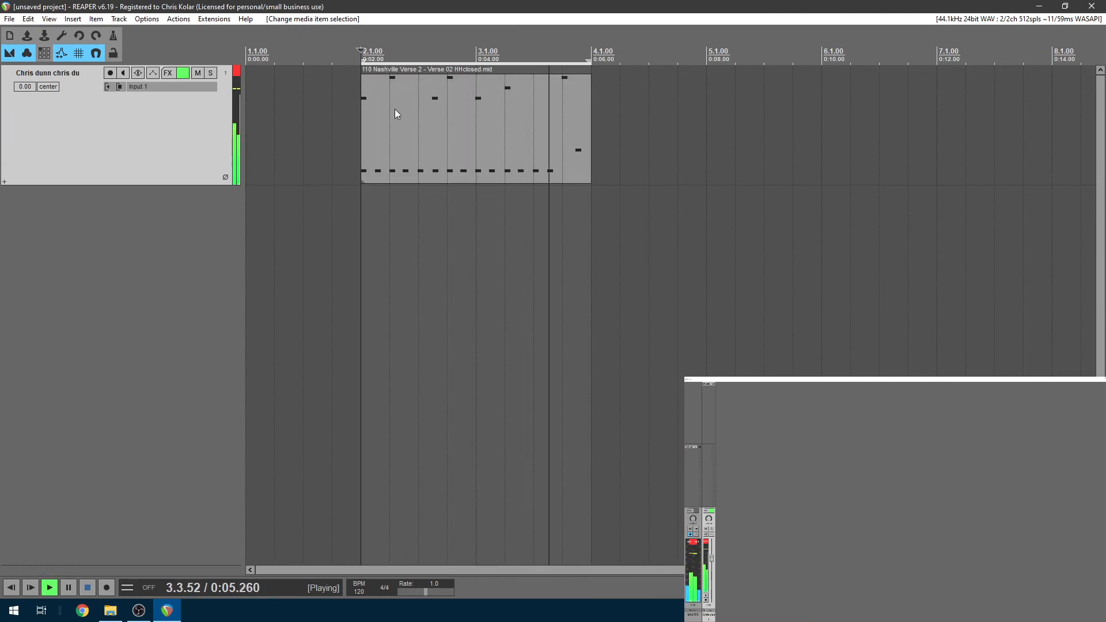
key(space)
click(421, 123)
key(ctrl+d)
key(ctrl+d)
click(369, 211)
key(space)
key(Escape)
scroll(369, 211, down, 2)
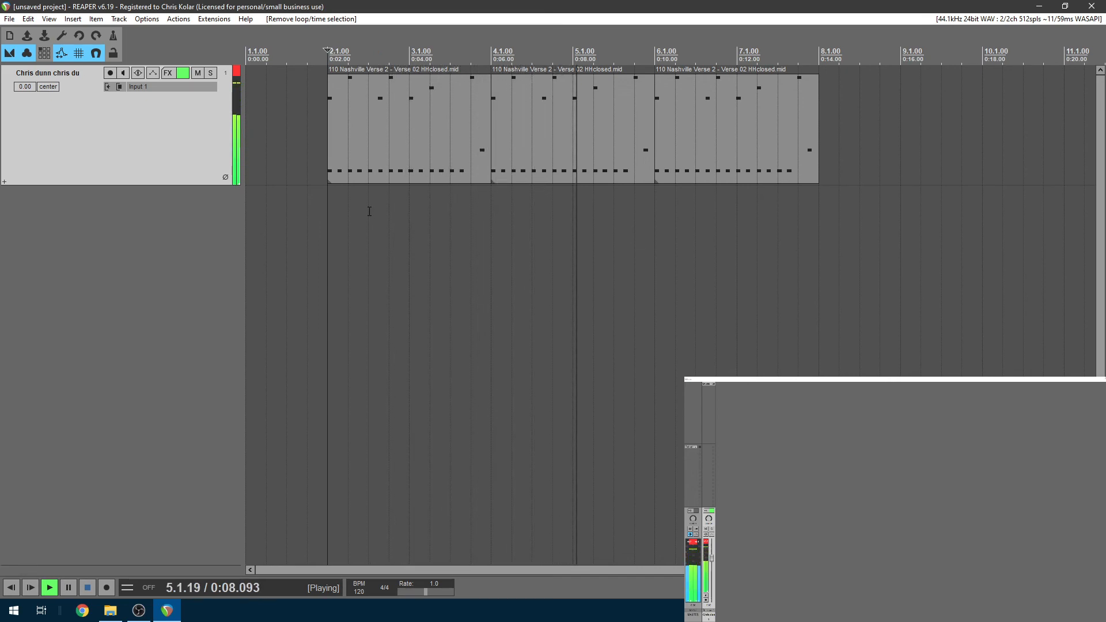
key(space)
Delete all three Verse 02 HHclosed groove items from the track
click(715, 121)
shift+click(386, 150)
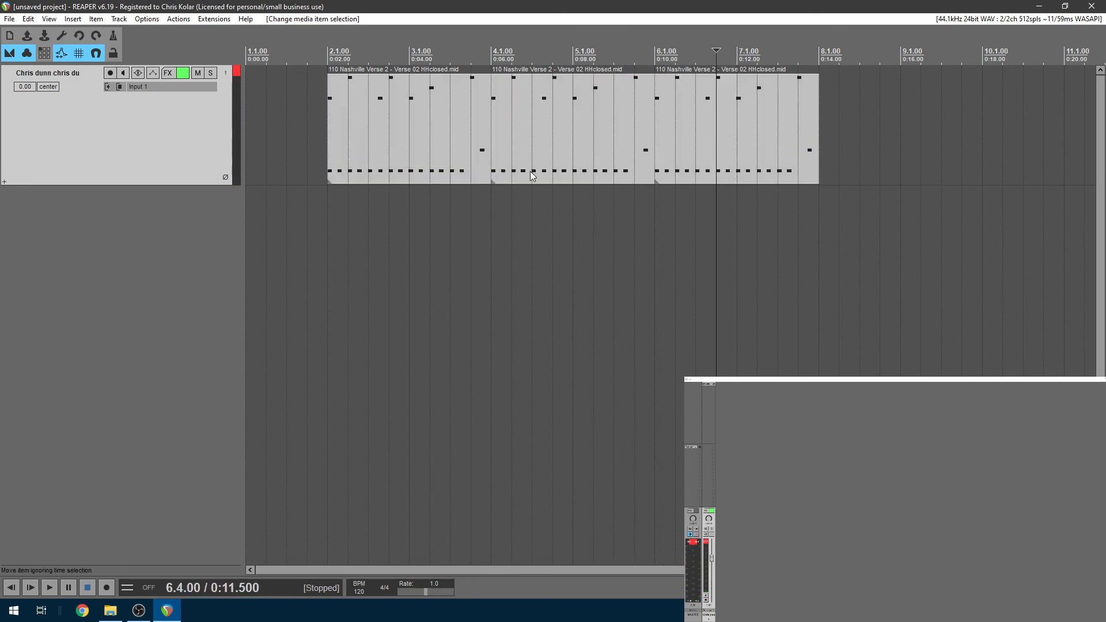
key(Delete)
click(414, 123)
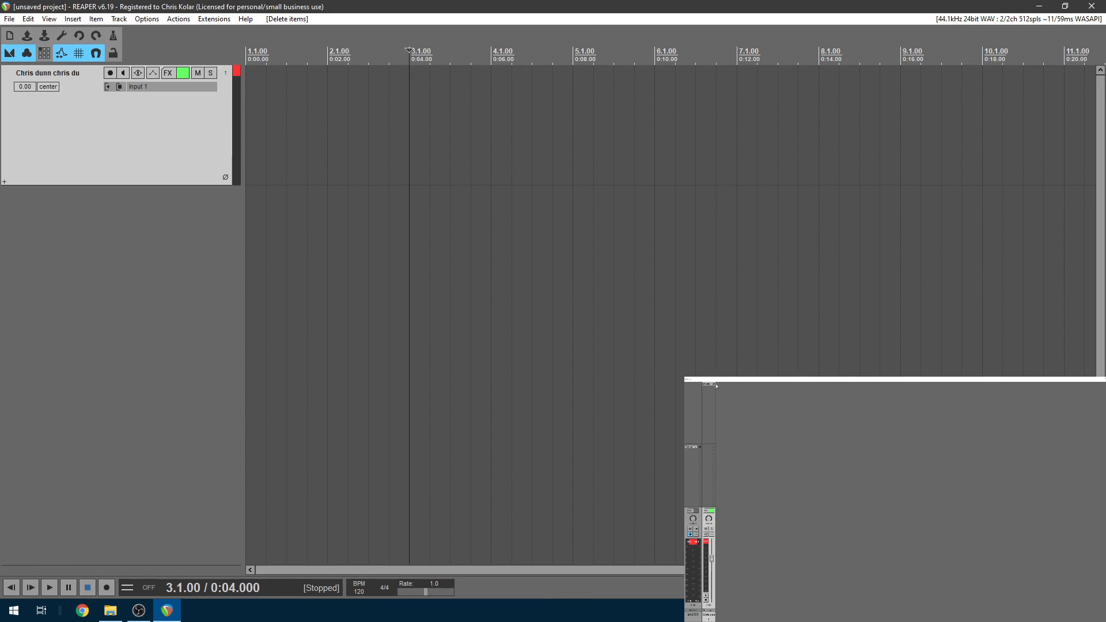
Open Steven Slate Drums' instrument editing page and select the Snare NnC Damped 6
drag(659, 175, 625, 78)
click(353, 227)
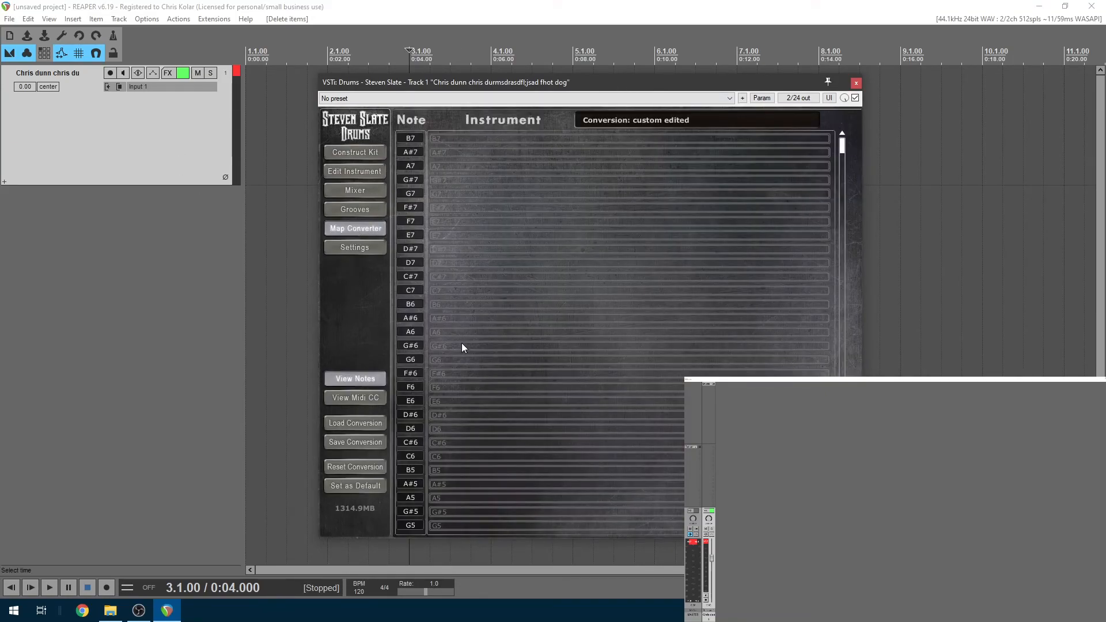
click(364, 169)
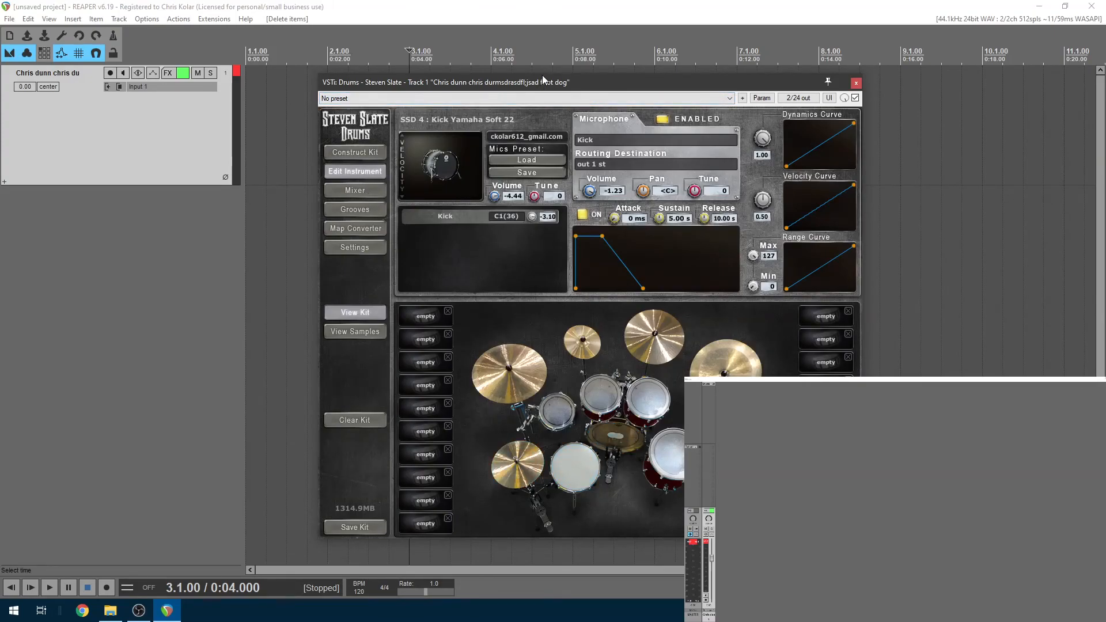
drag(544, 81, 544, 121)
click(572, 507)
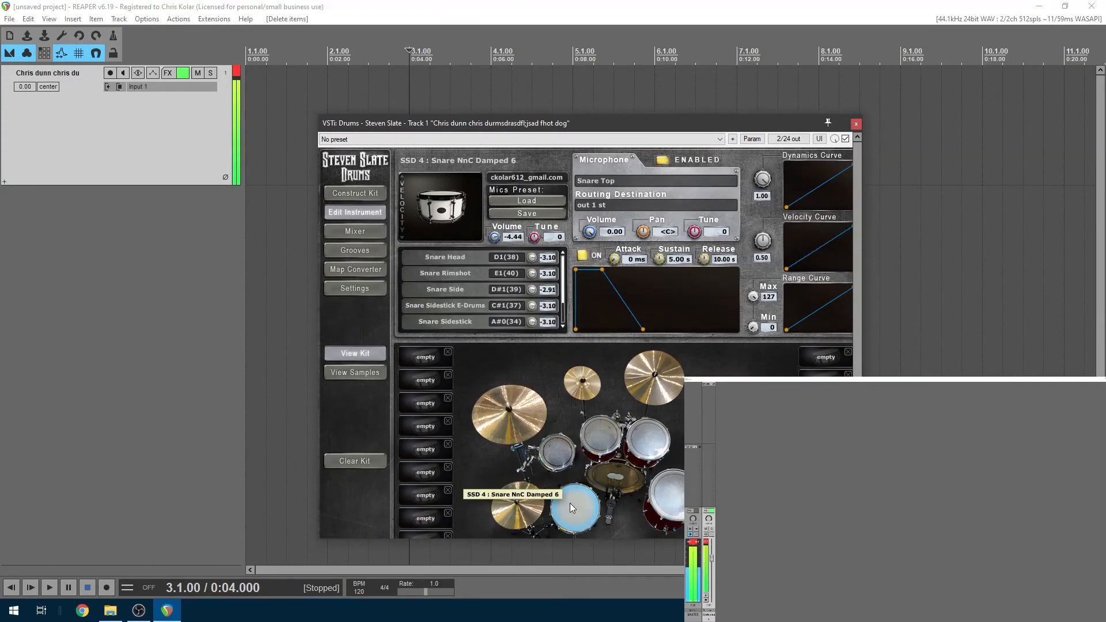
Audition several snare tunings, settle the Tune at -2, and bring up the kit's Mixer
drag(538, 238, 548, 195)
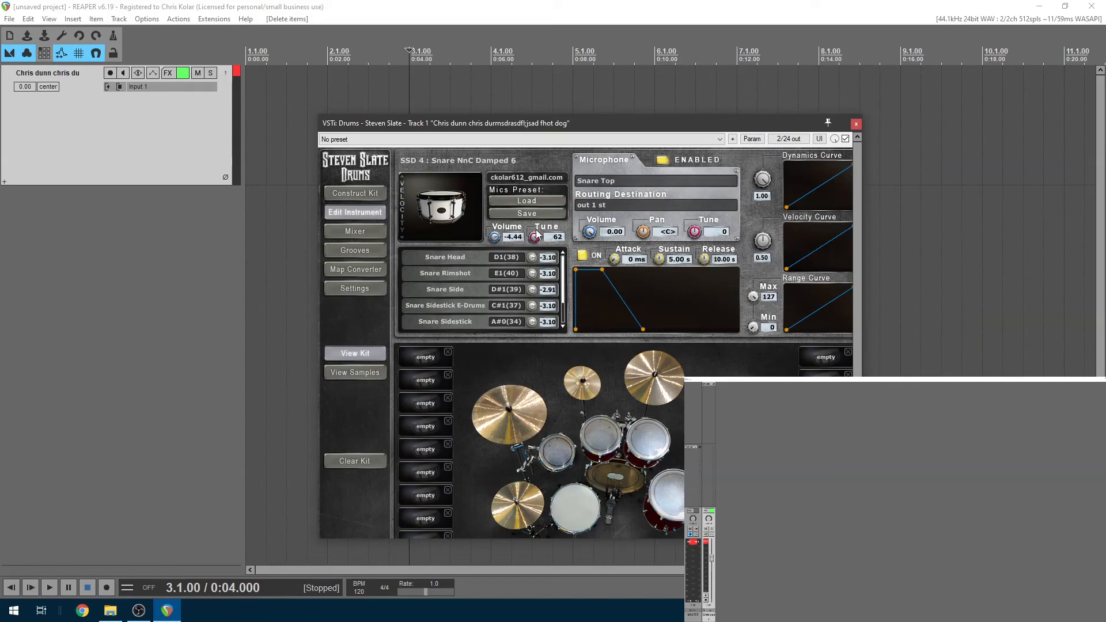
drag(536, 237, 538, 209)
click(569, 512)
drag(535, 238, 539, 282)
click(579, 506)
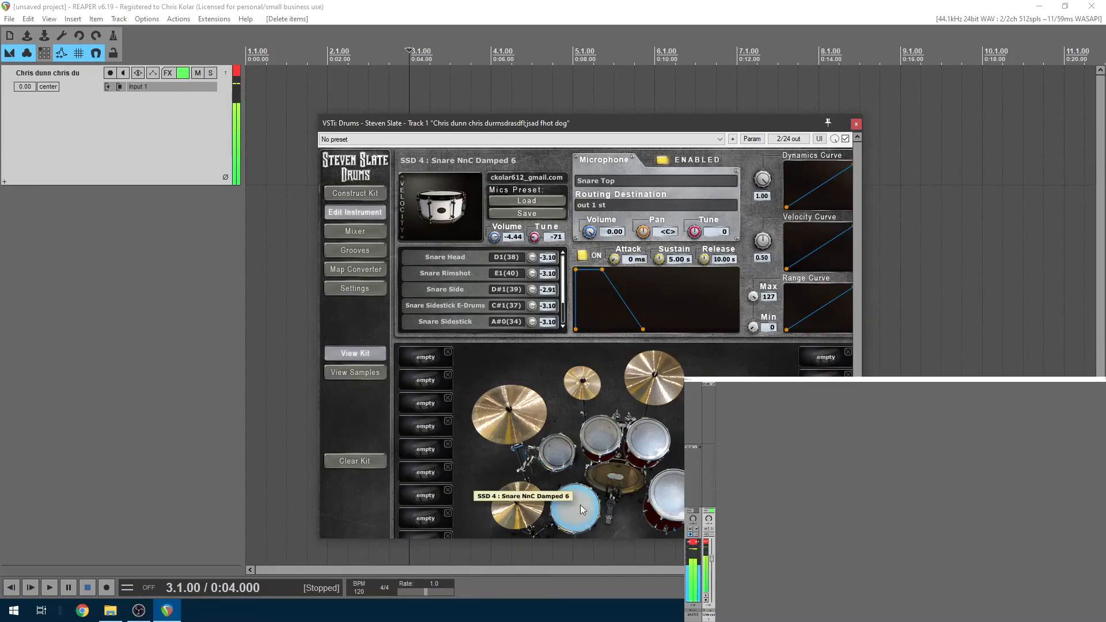
drag(536, 241, 537, 204)
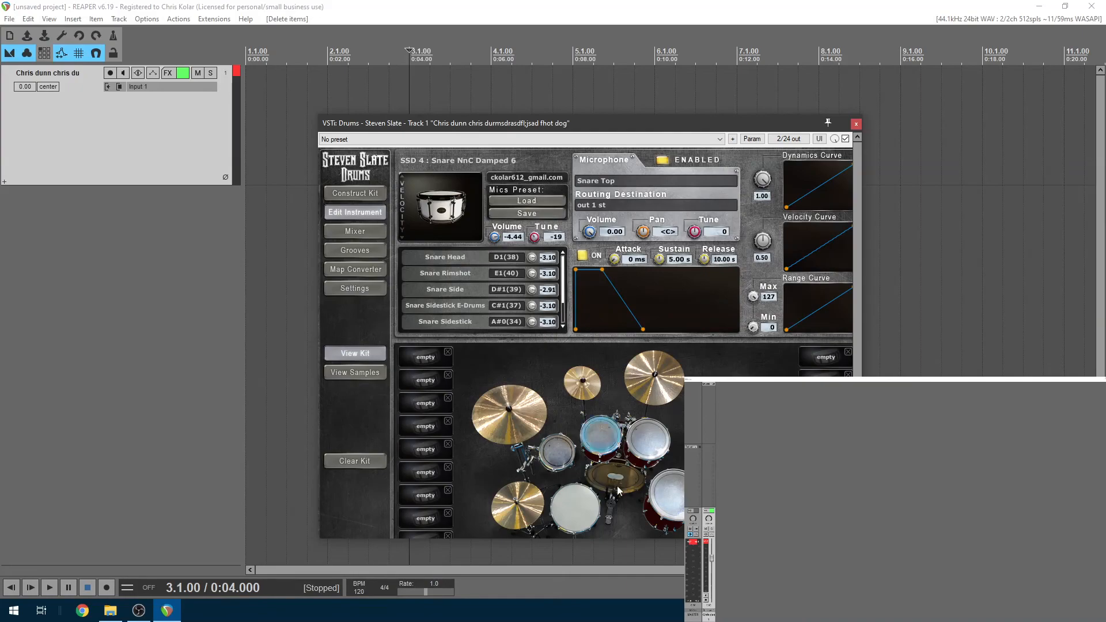
click(592, 514)
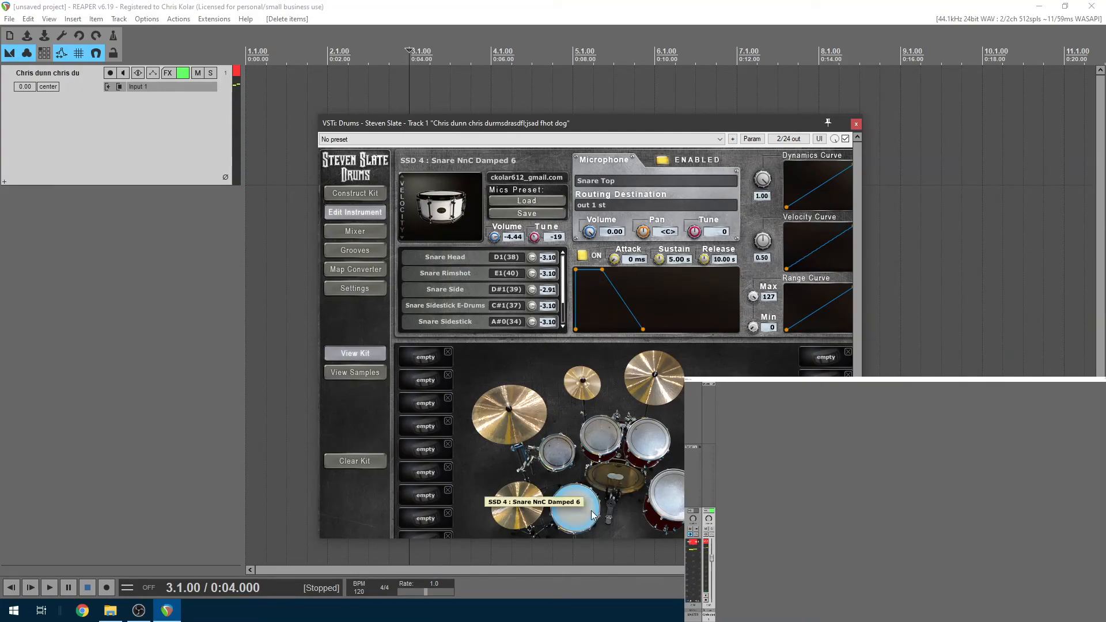
drag(536, 238, 539, 229)
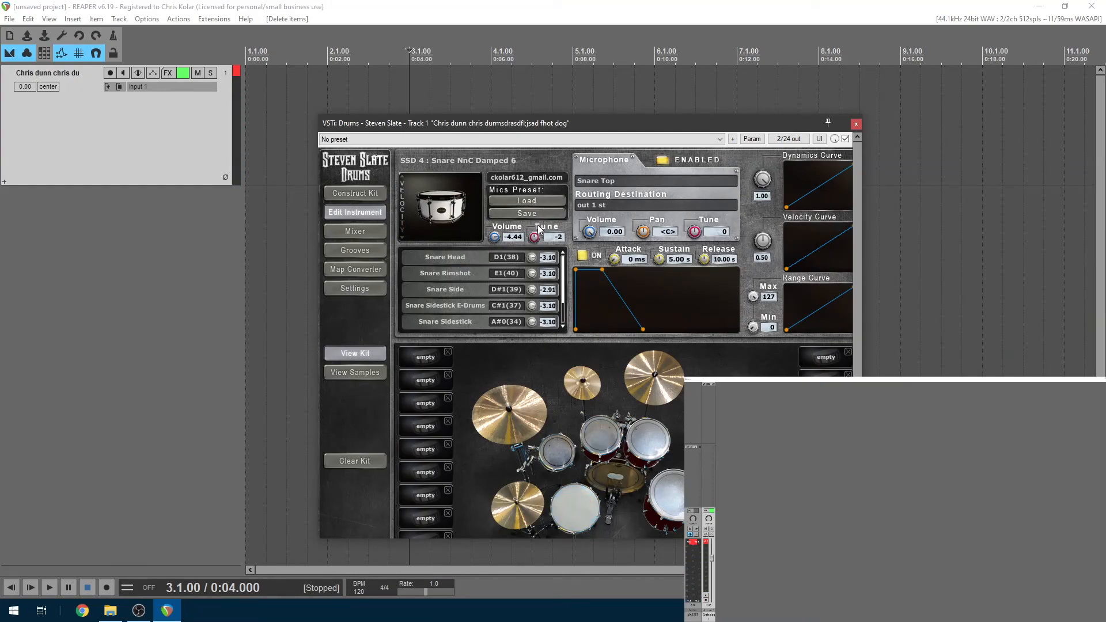
click(371, 234)
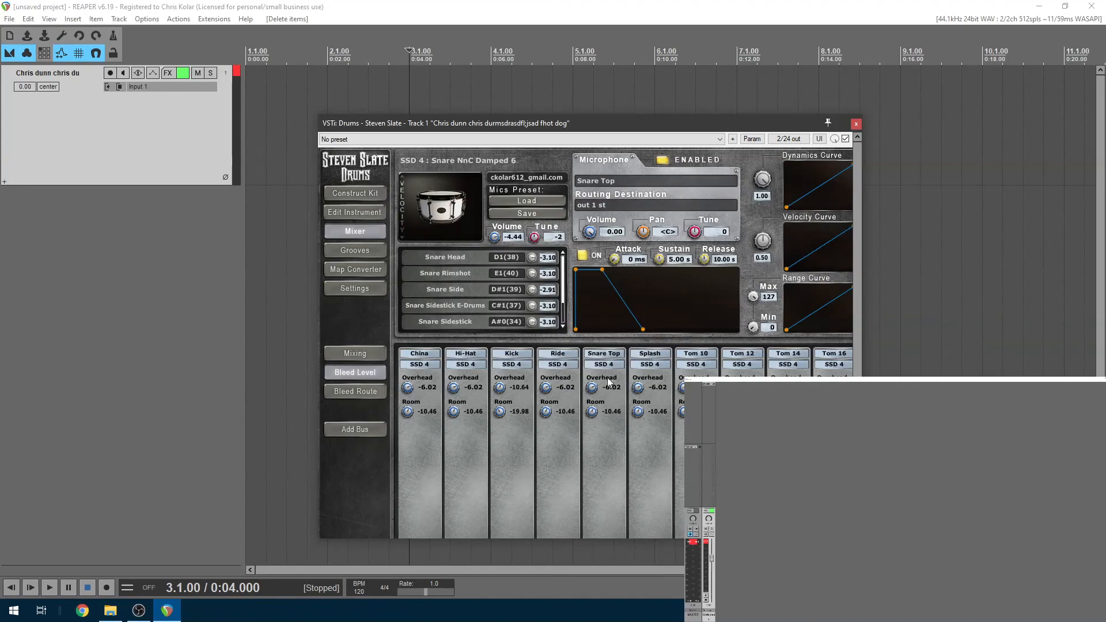
Mute the Snare Top bleed during playback, then set it to -9.38 overhead and -8.02 room
drag(592, 390, 607, 600)
drag(592, 411, 593, 507)
click(530, 3)
key(space)
key(space)
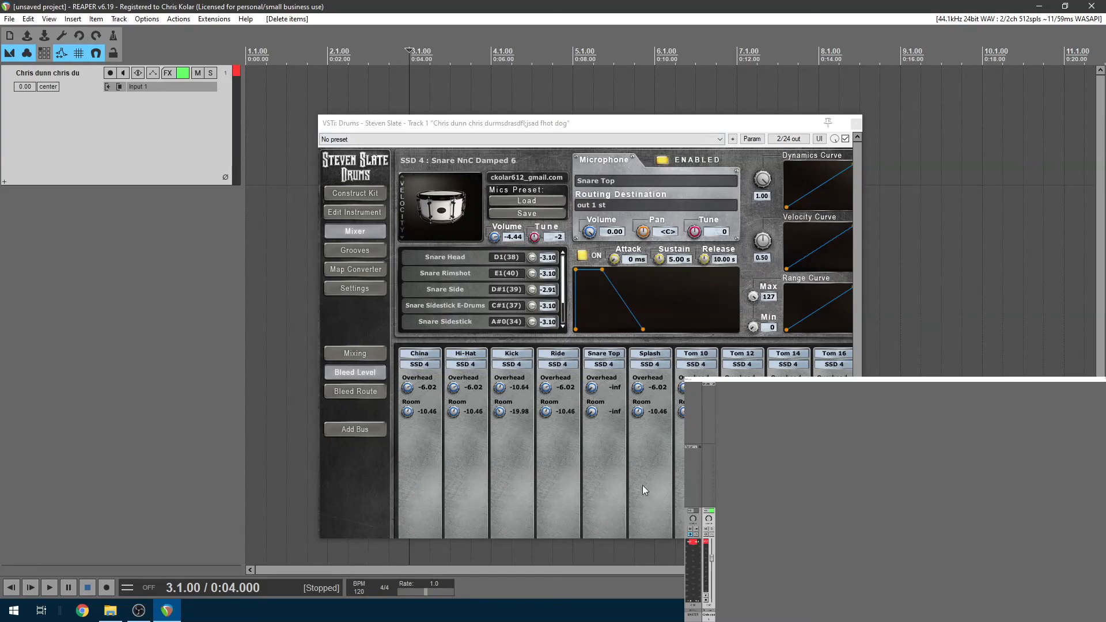
drag(591, 387, 596, 413)
drag(600, 337, 610, 317)
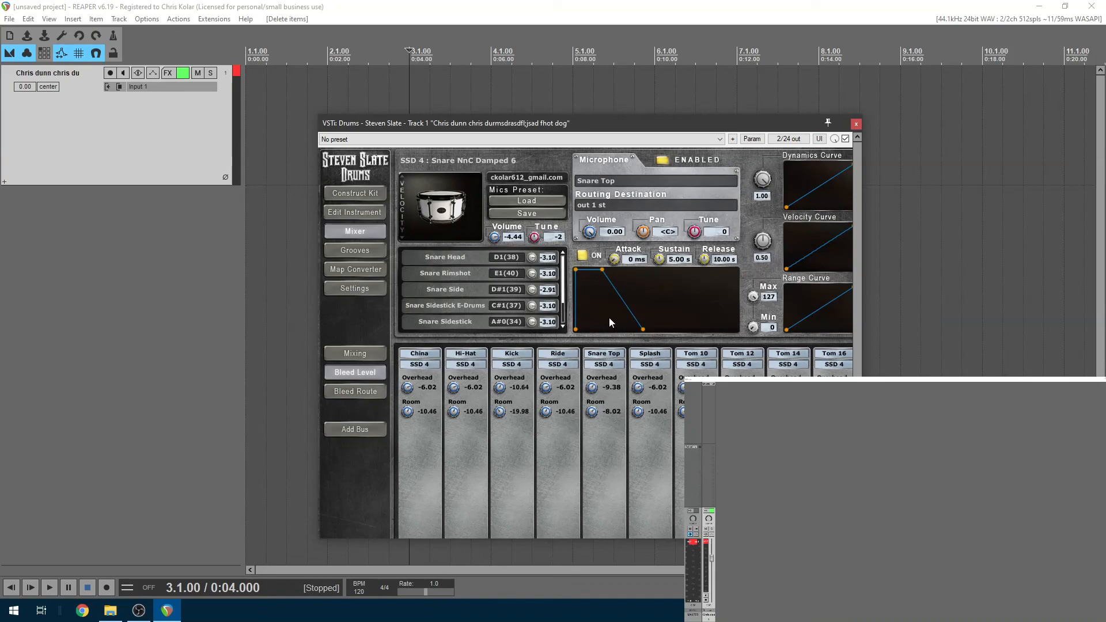